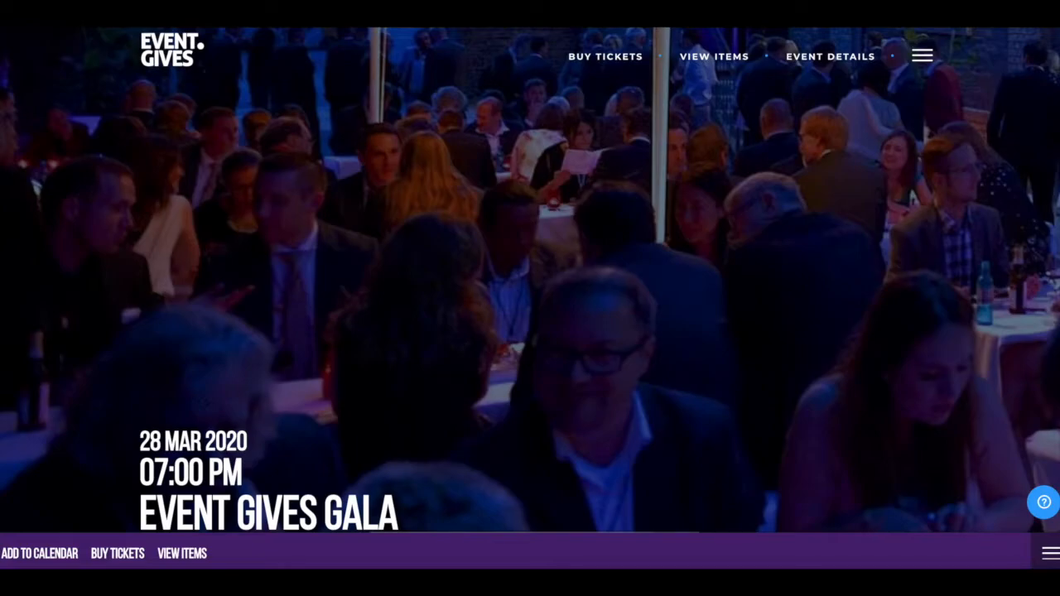
Step: Scroll past the gala description, sponsors and featured items, then back up to Buy Tickets
scroll(530, 280, down, 6)
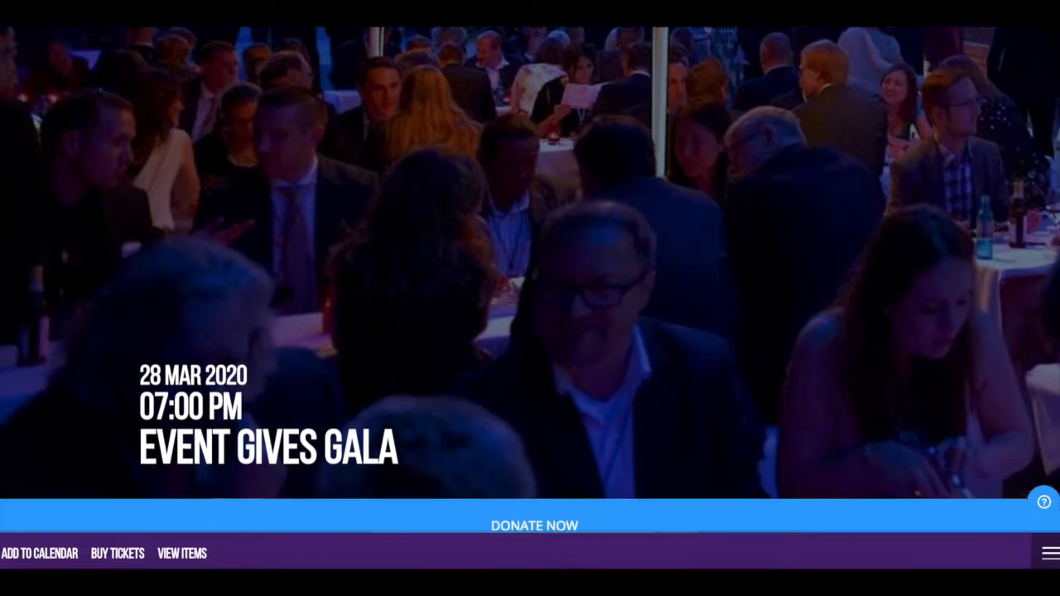
scroll(529, 279, down, 6)
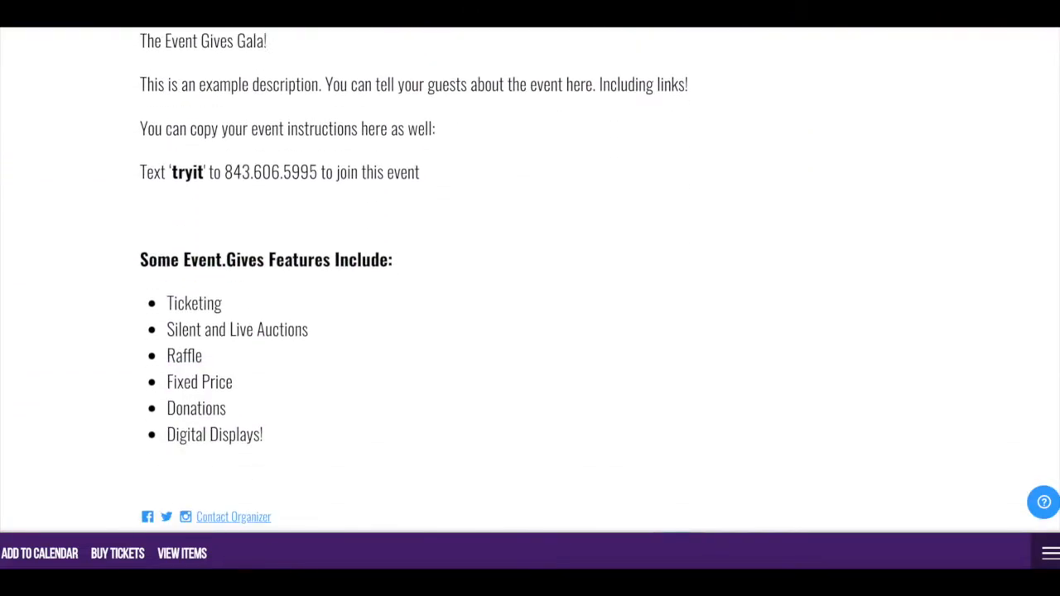
scroll(530, 280, down, 3)
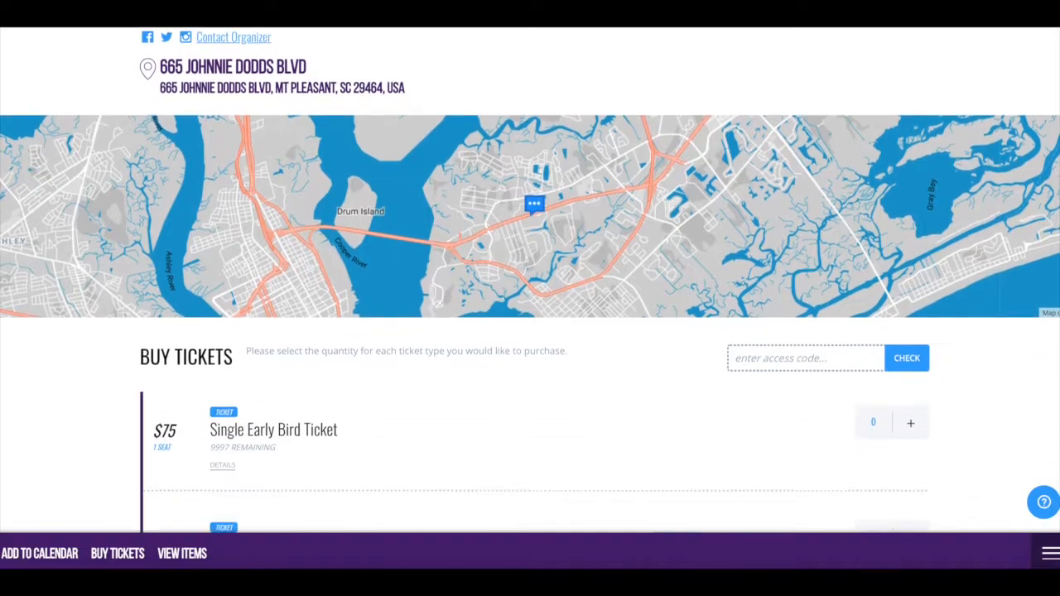
scroll(530, 282, down, 8)
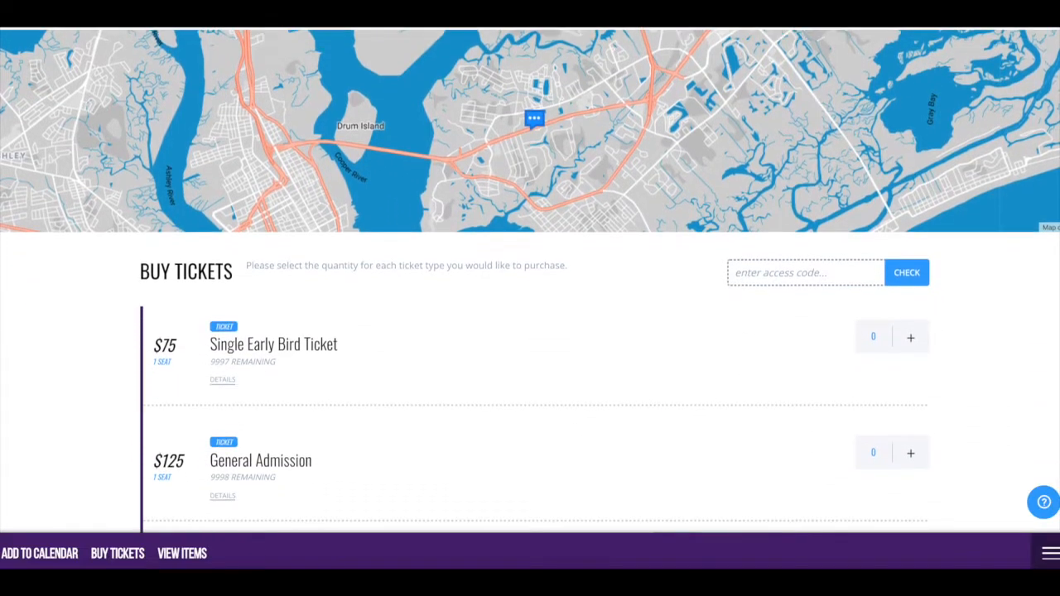
scroll(530, 282, down, 8)
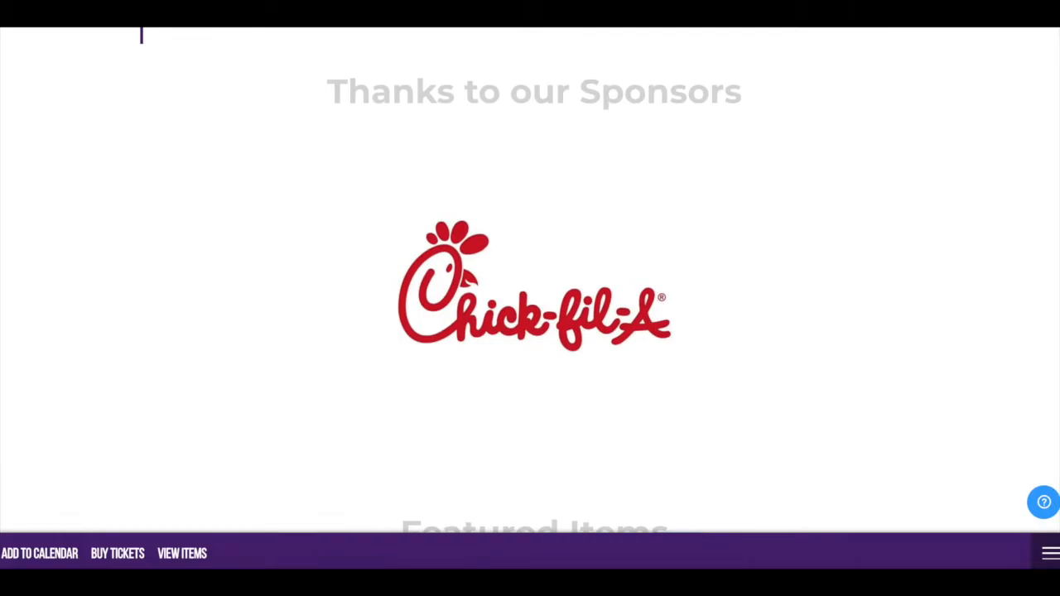
scroll(530, 282, down, 7)
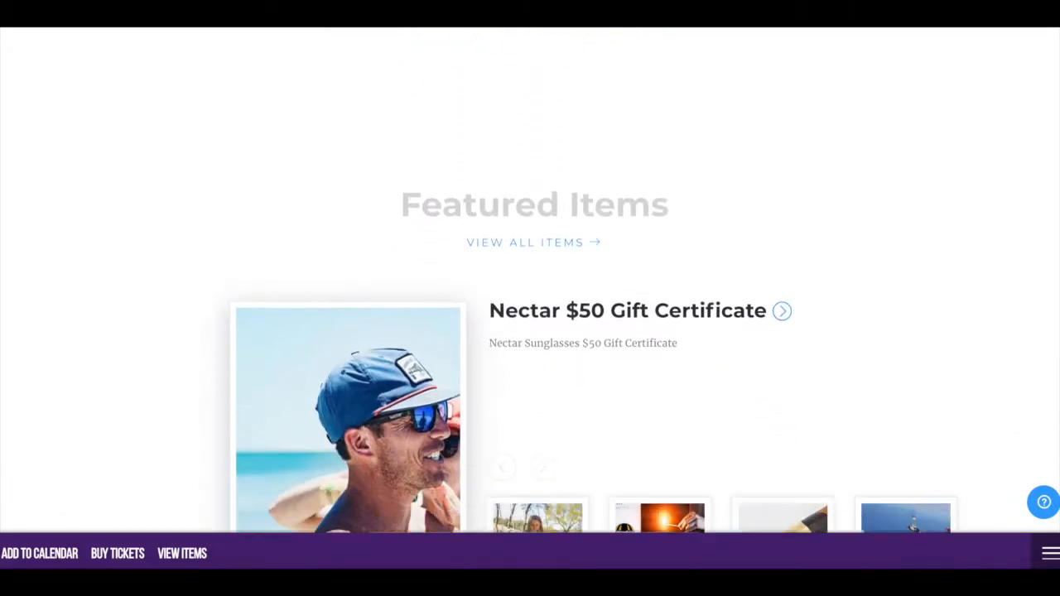
scroll(530, 281, up, 18)
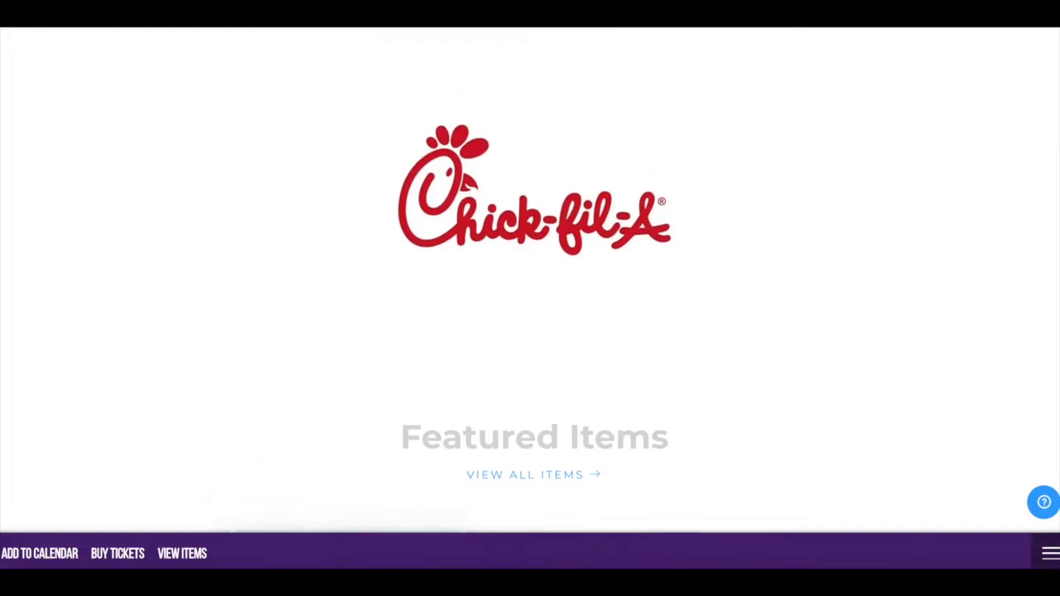
scroll(530, 281, up, 3)
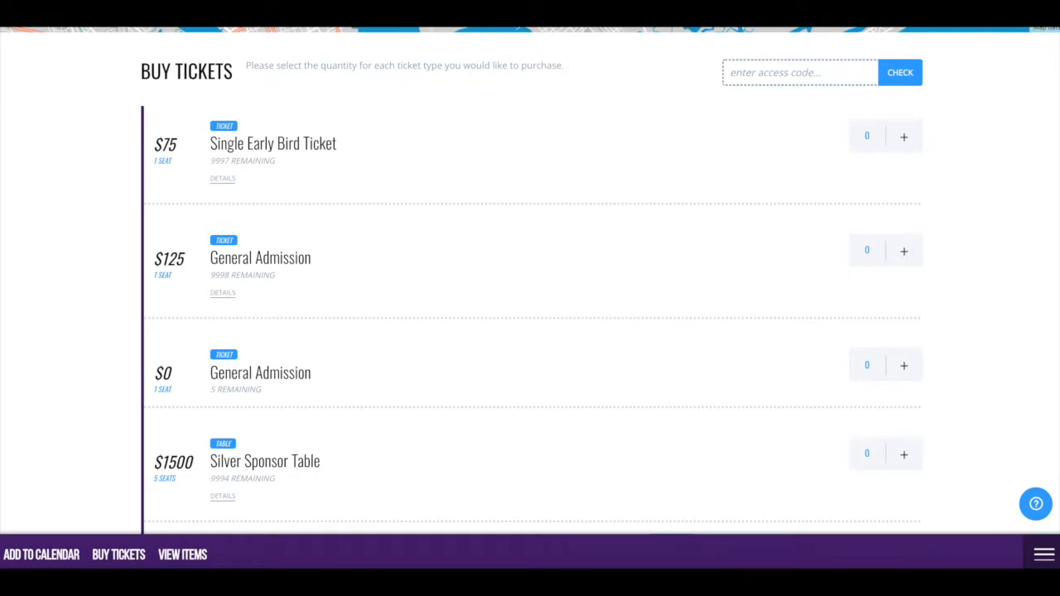
Step: Add one Single Early Bird Ticket with Steak as the meal selection
click(903, 139)
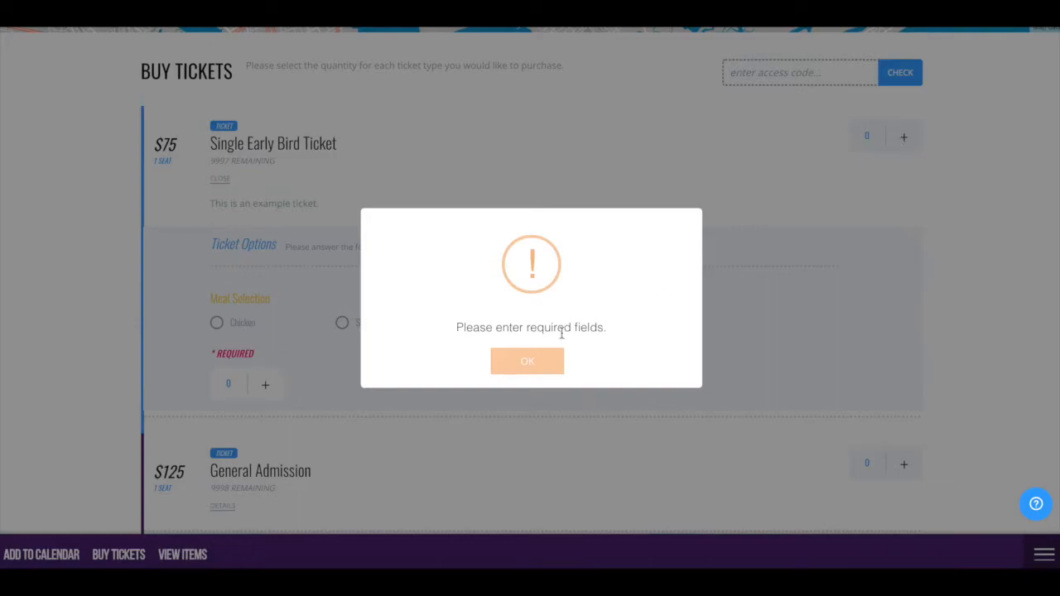
click(527, 362)
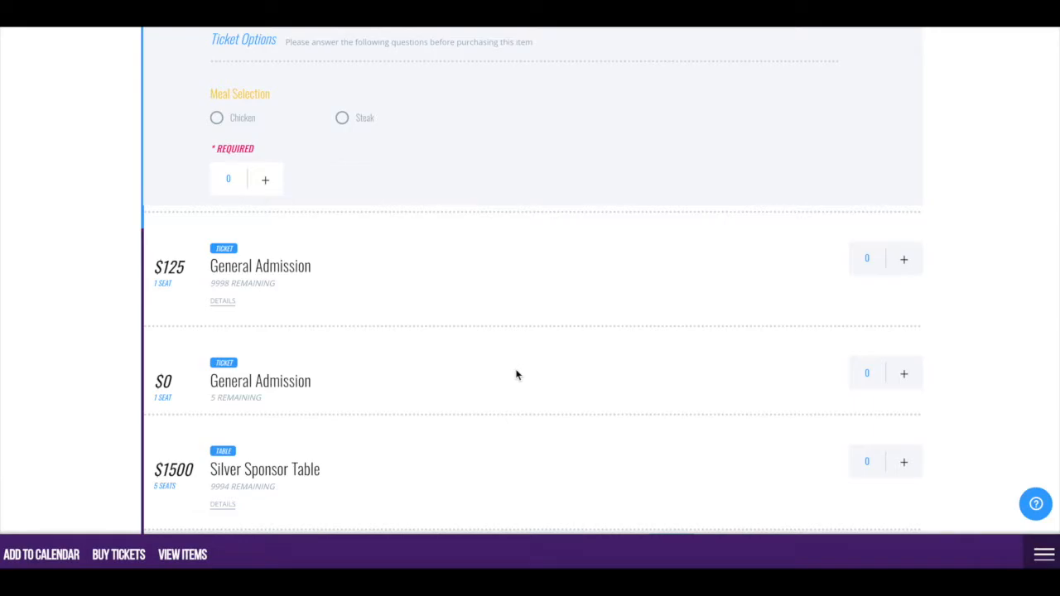
click(345, 120)
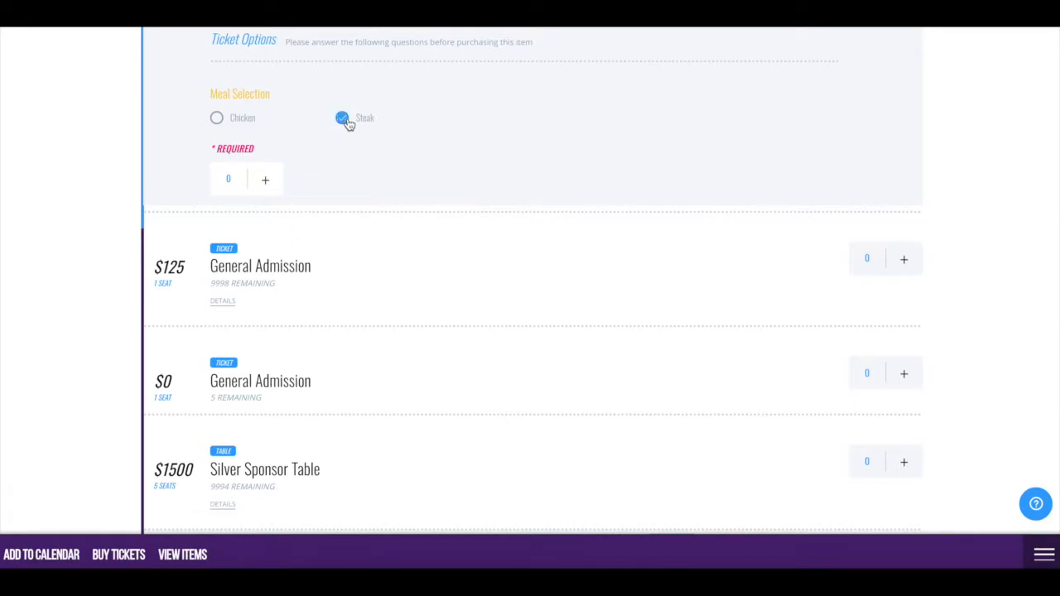
click(264, 190)
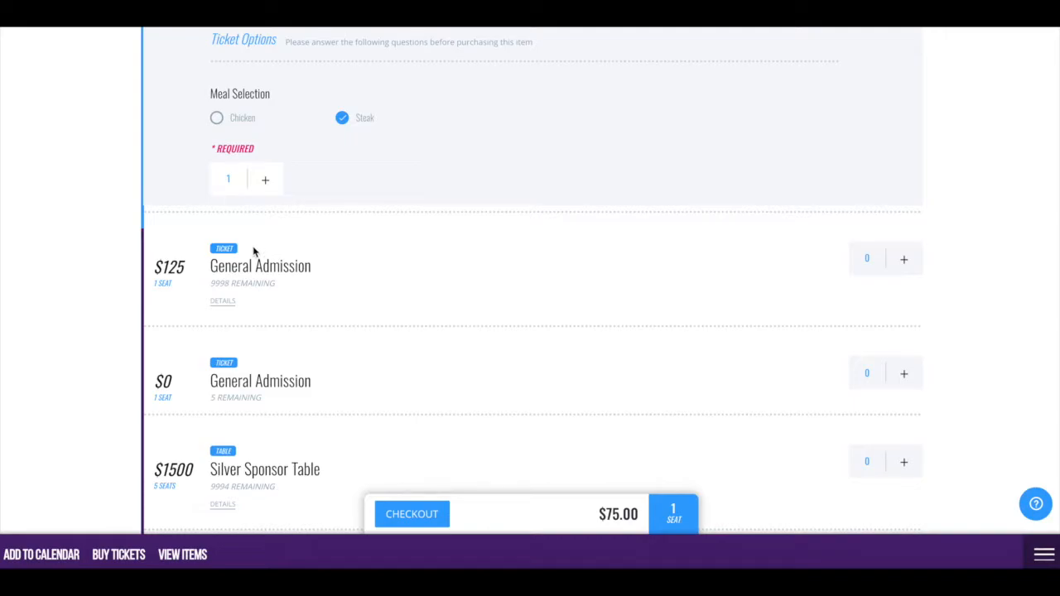
Step: Add one Silver Sponsor Table and proceed to the $1575.00 checkout
scroll(249, 454, down, 2)
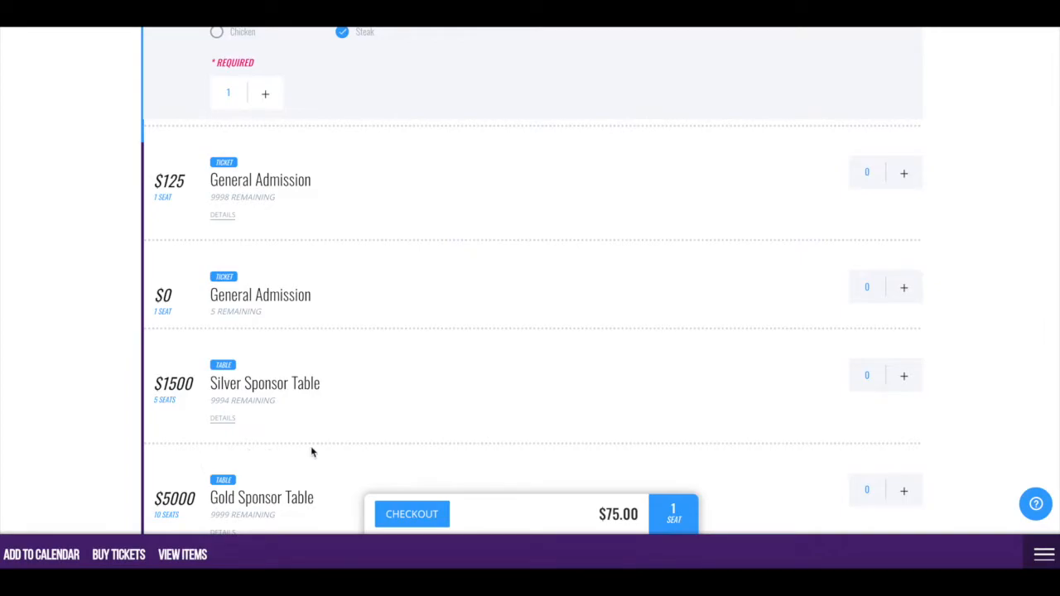
scroll(431, 453, down, 2)
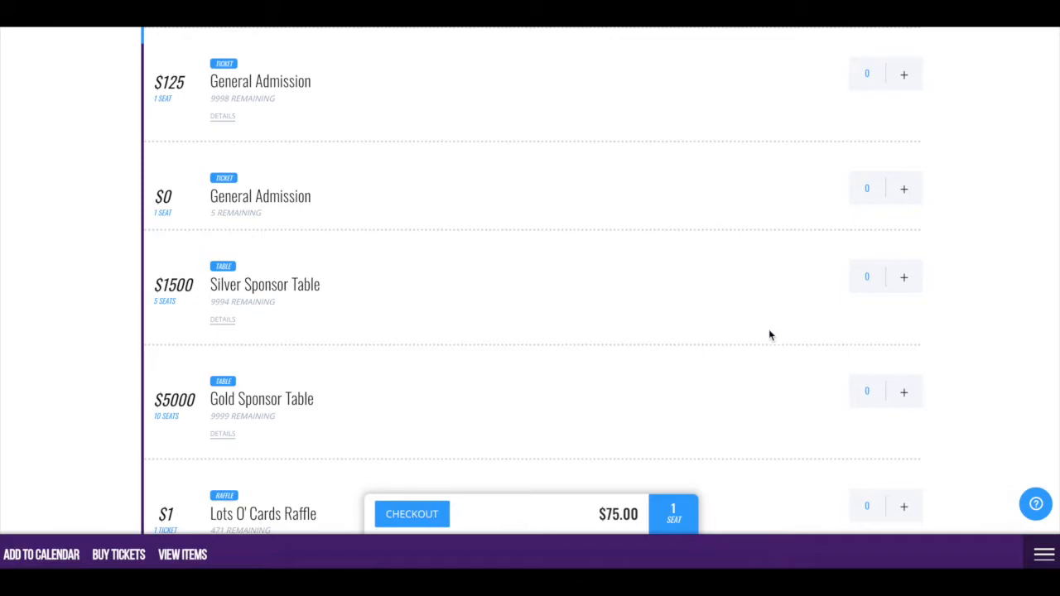
click(905, 280)
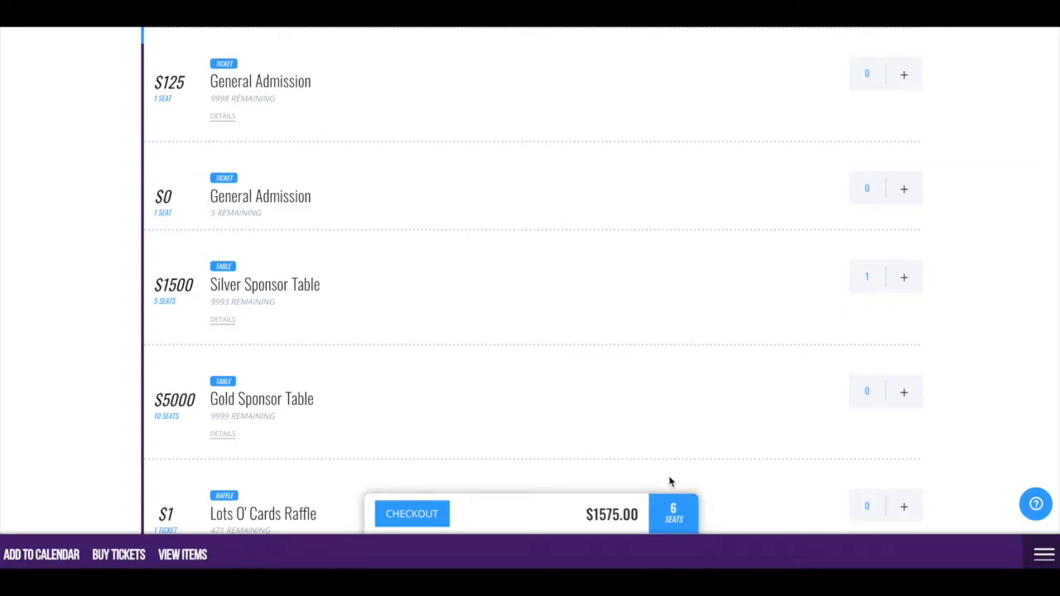
click(582, 528)
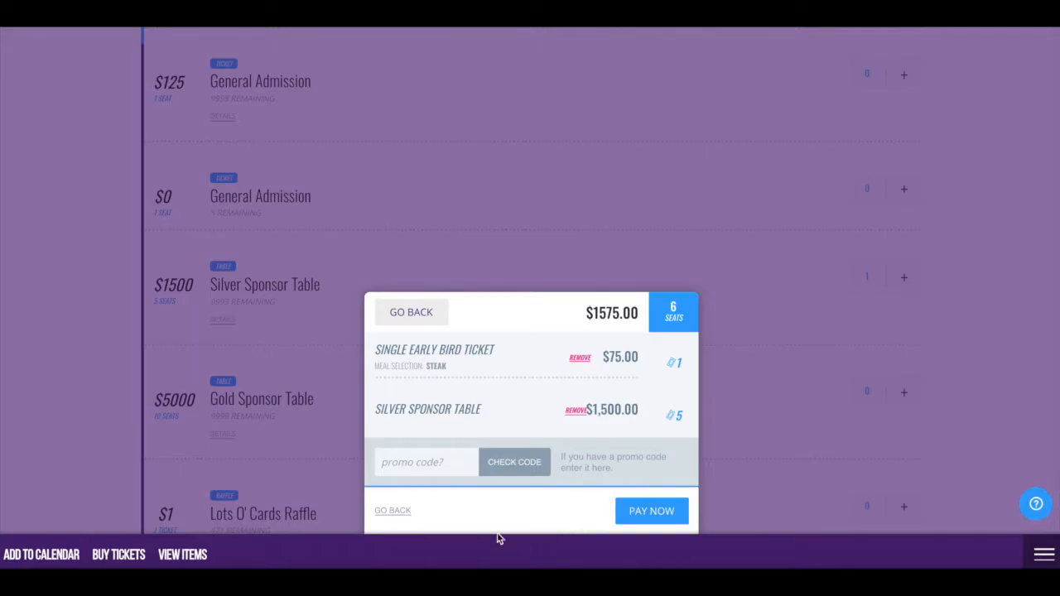
Step: Apply promo code 'free' to reduce the order to $0.00, then pay
click(424, 463)
text(free)
key(Return)
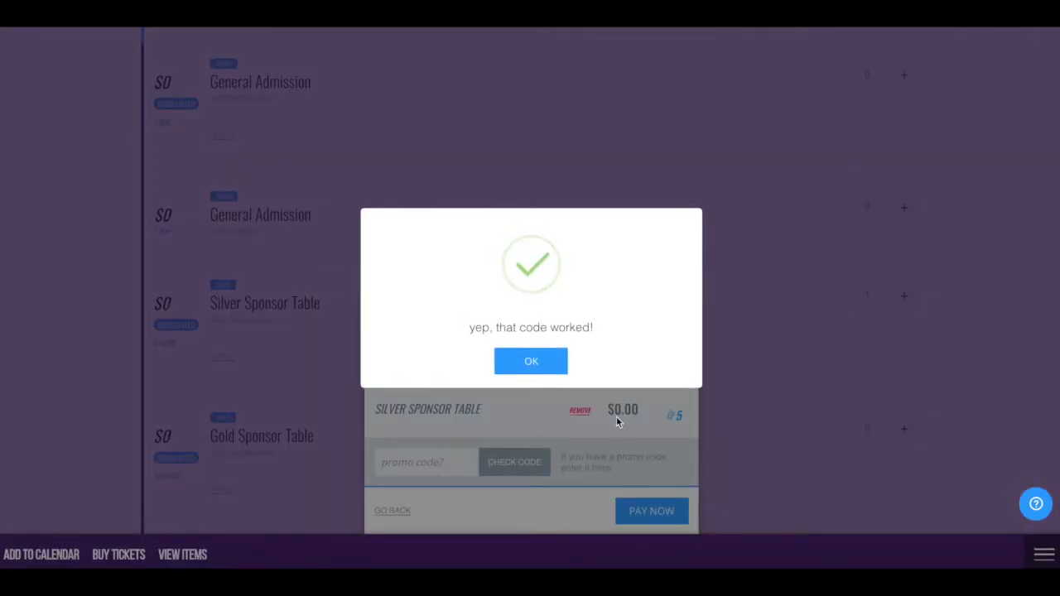
click(546, 364)
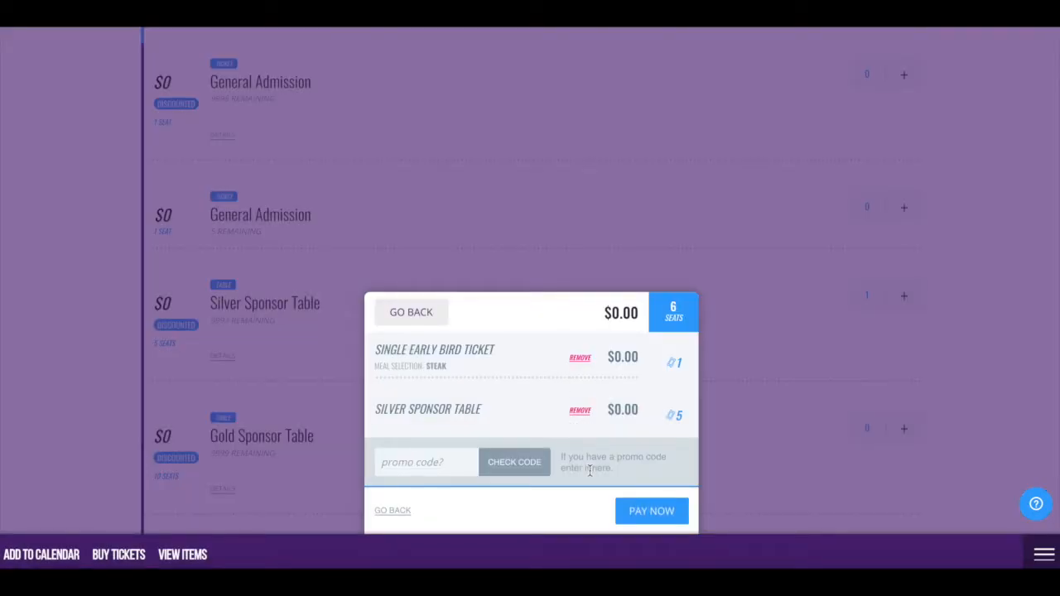
click(640, 517)
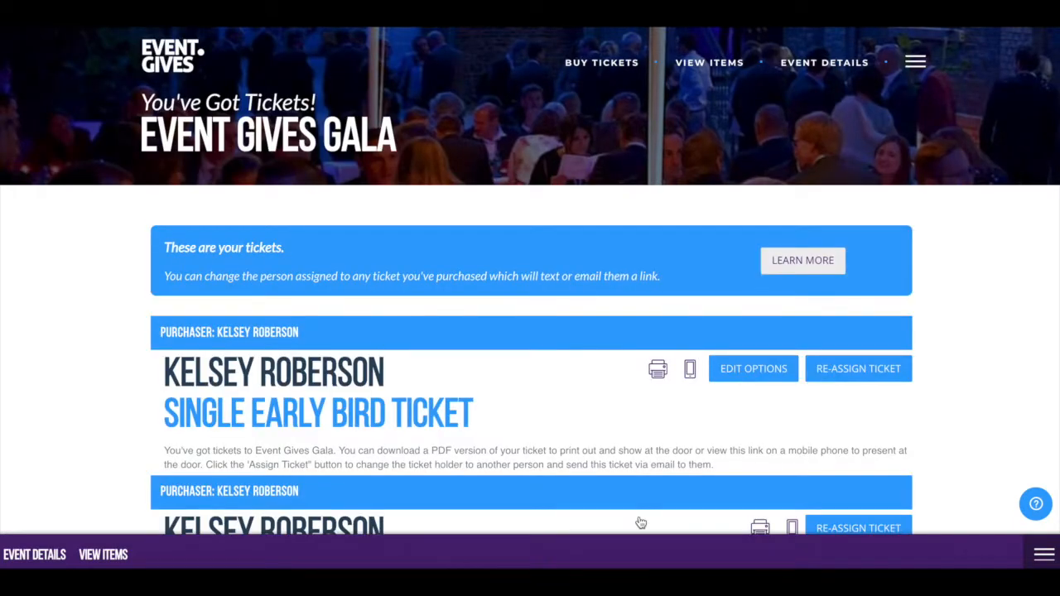
Step: Print the Silver Sponsor Table ticket as a PDF with QR code, fitted to the page
scroll(530, 279, down, 3)
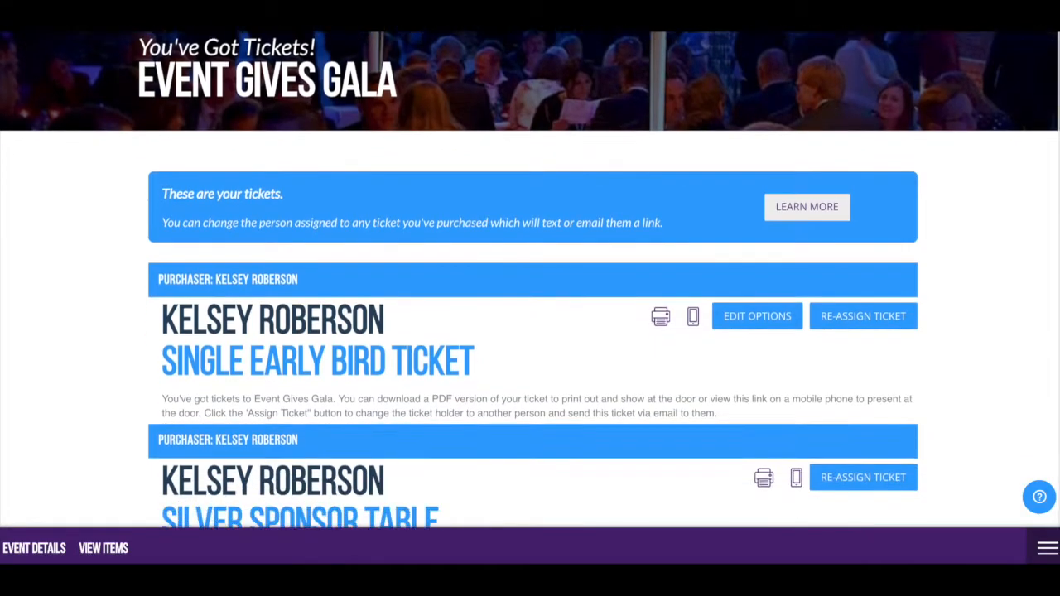
scroll(530, 279, down, 2)
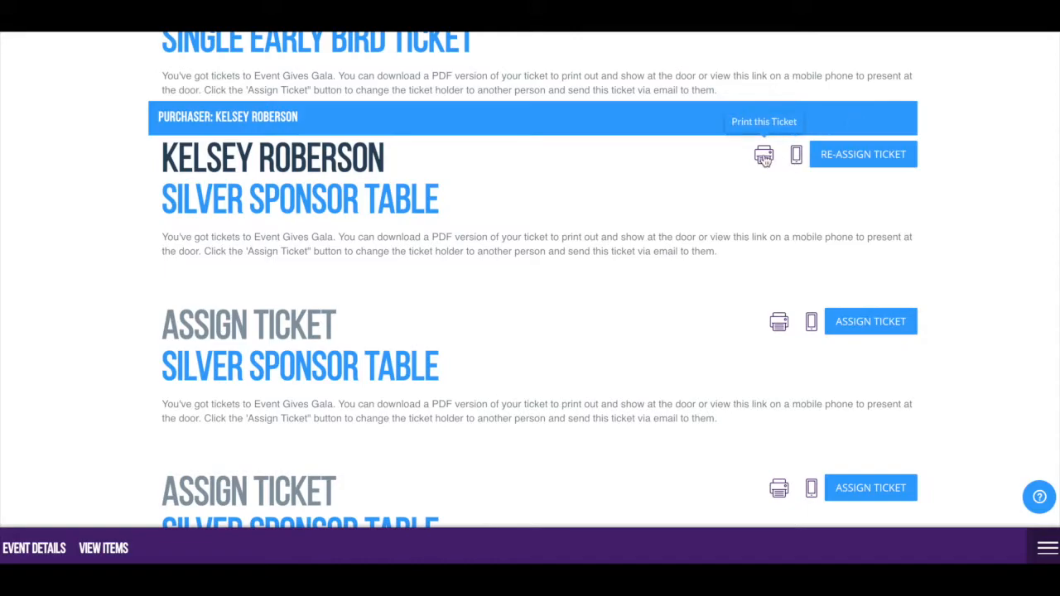
click(764, 158)
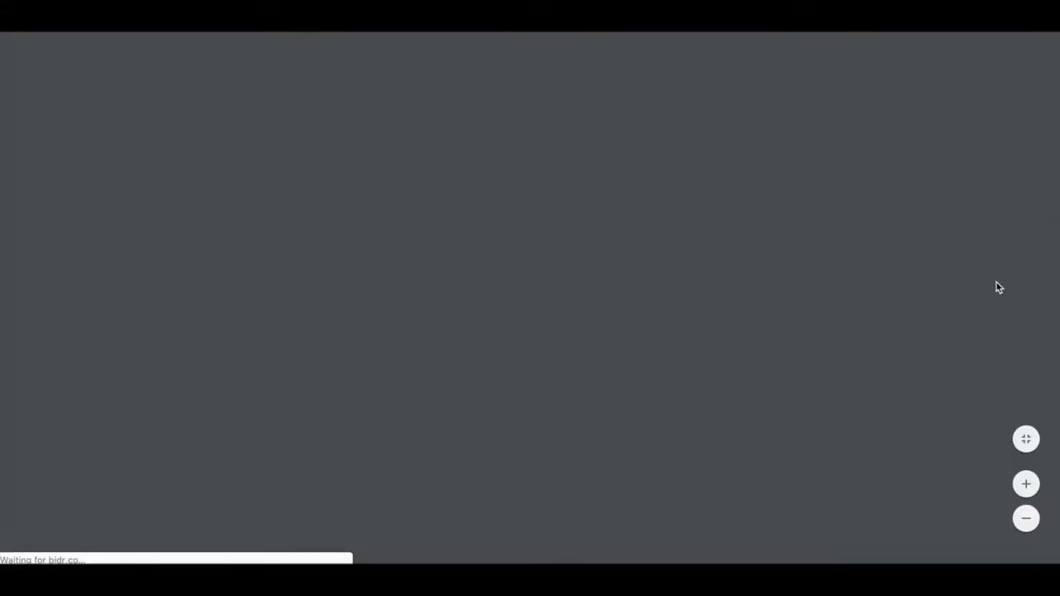
click(1024, 441)
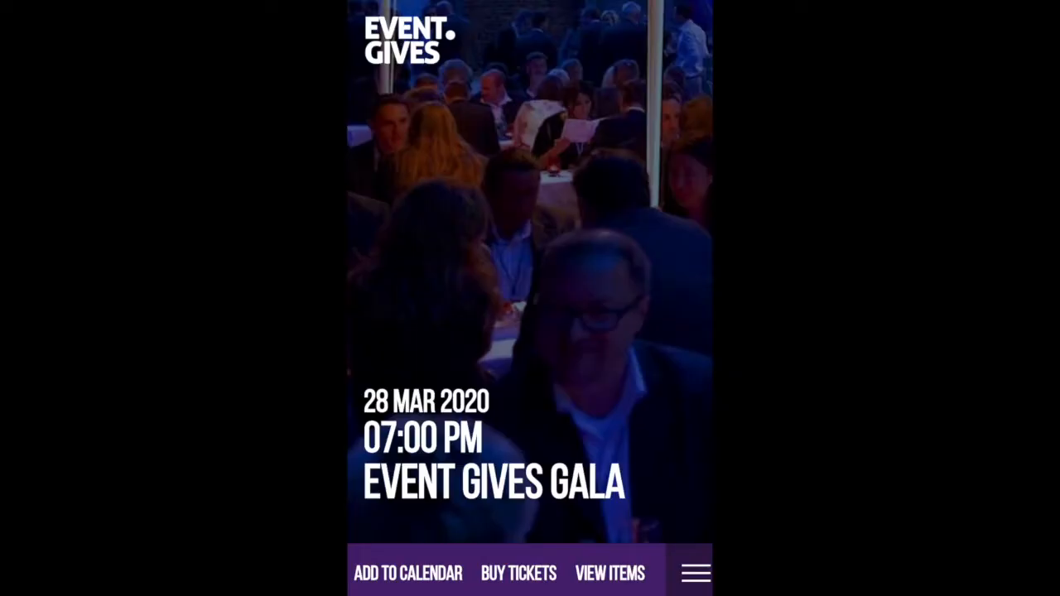
scroll(530, 298, down, 6)
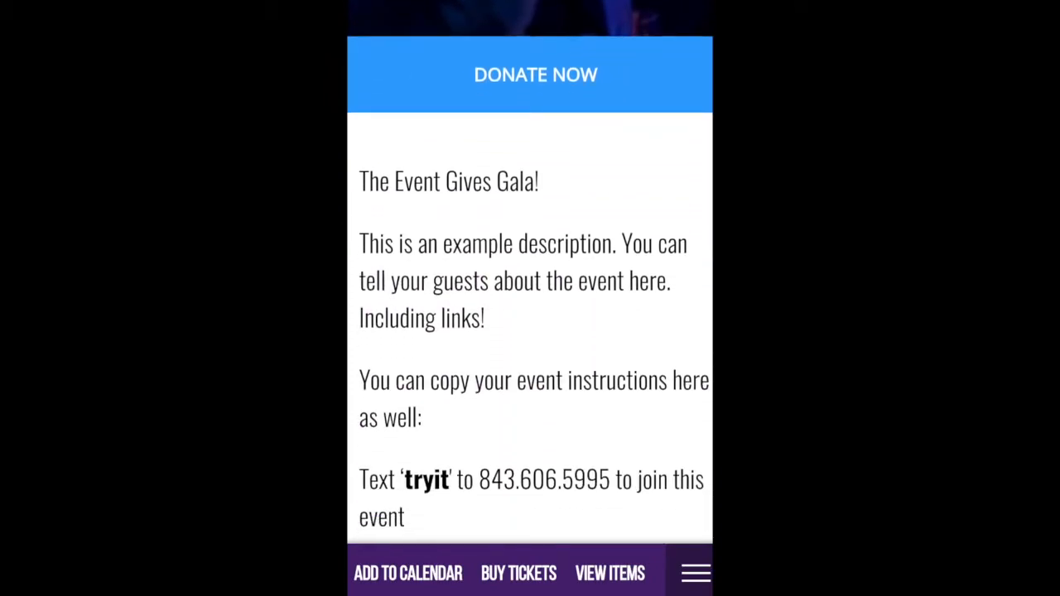
Step: On the mobile site, go to My Tickets and show the Single Early Bird Ticket's QR code
scroll(530, 298, down, 5)
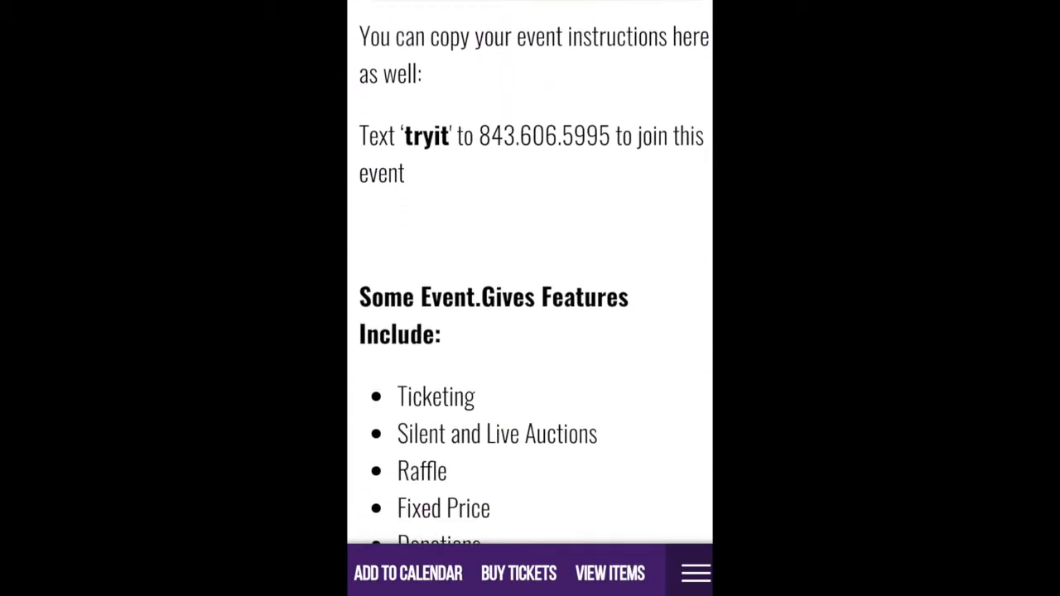
scroll(530, 298, down, 3)
scroll(529, 298, down, 7)
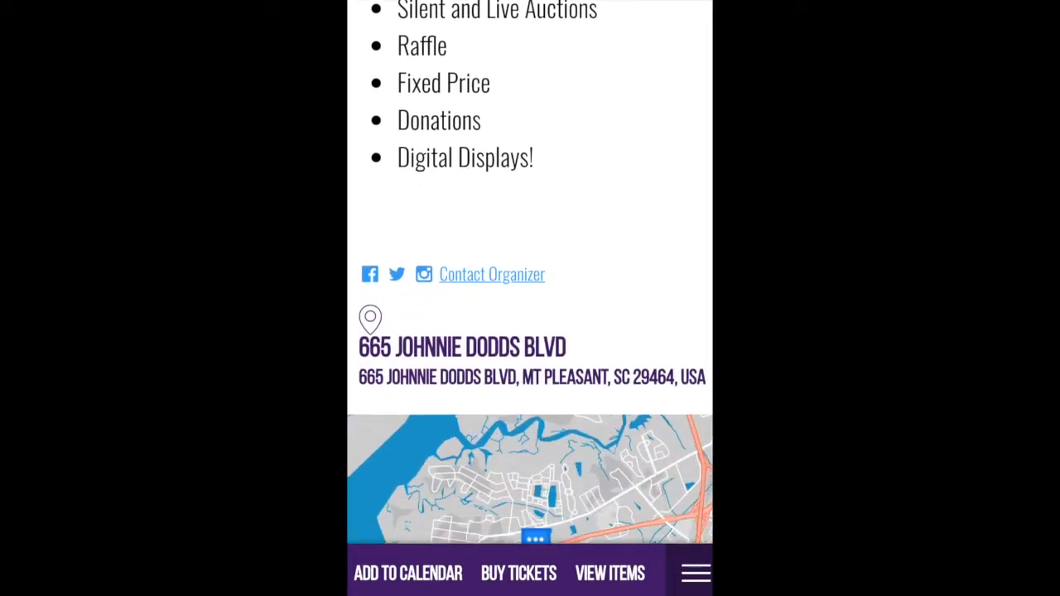
scroll(530, 299, down, 2)
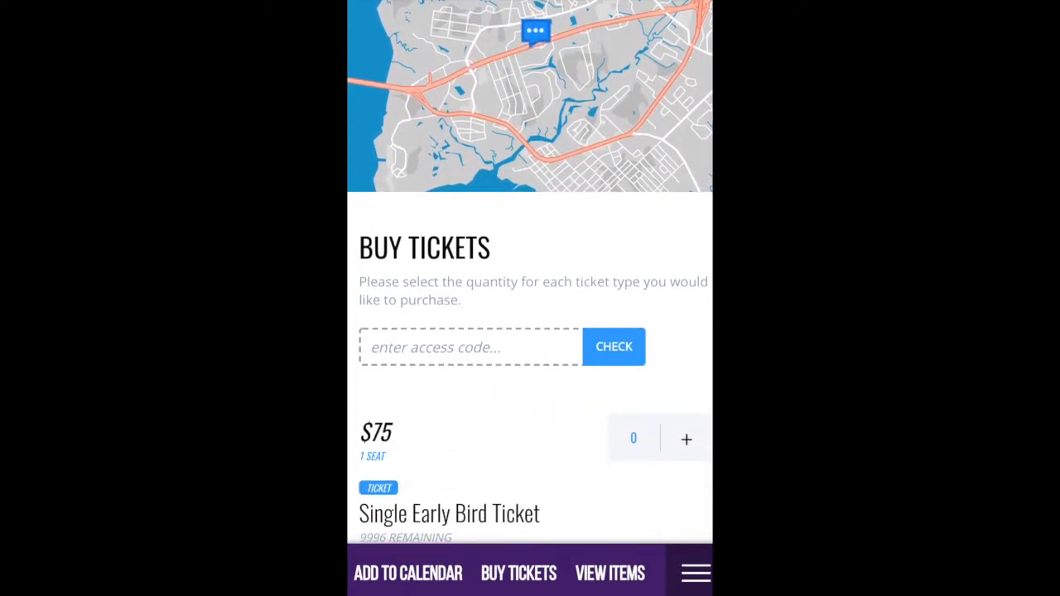
click(689, 577)
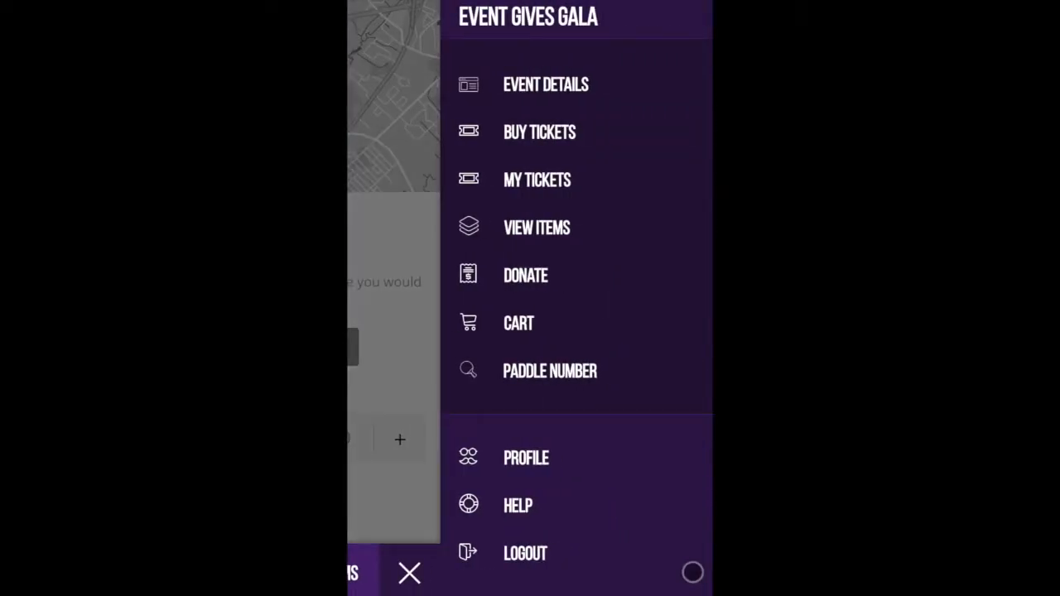
click(535, 181)
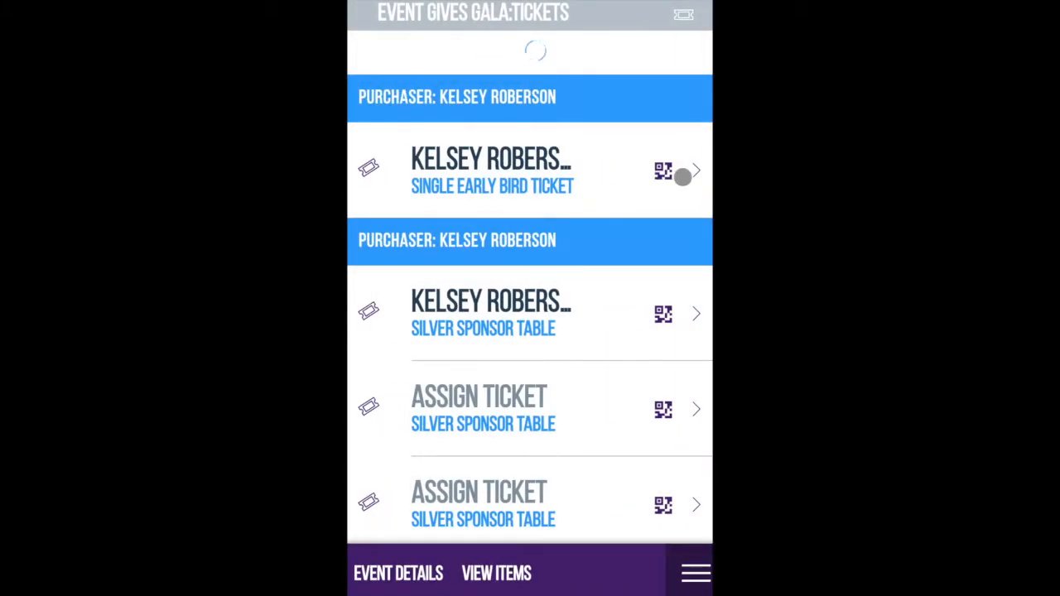
click(677, 132)
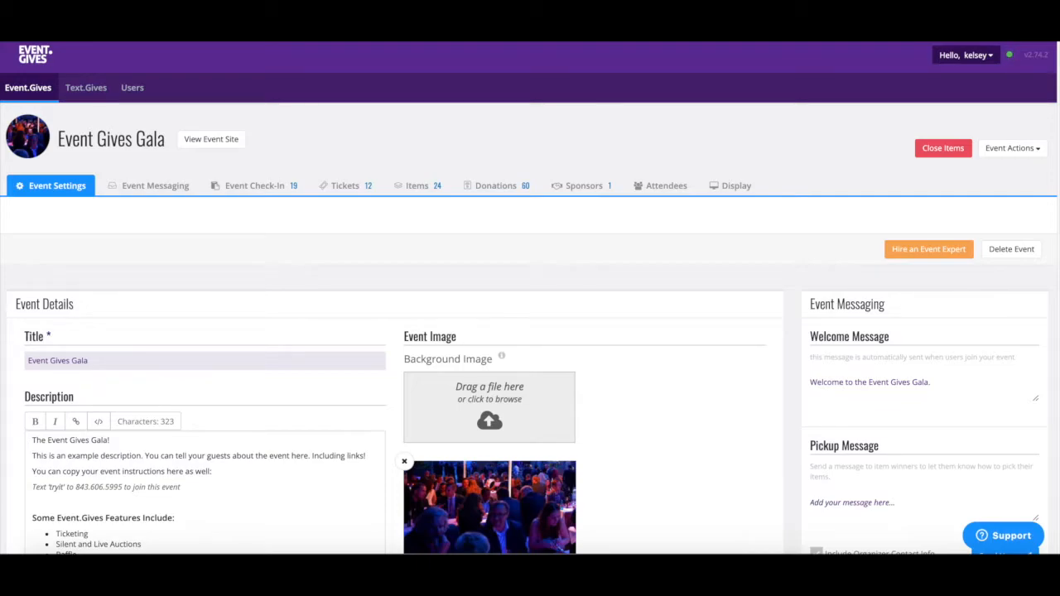
Step: Review the Event Settings page, then open the Tickets tab listing the gala's 12 tickets
scroll(530, 298, down, 1)
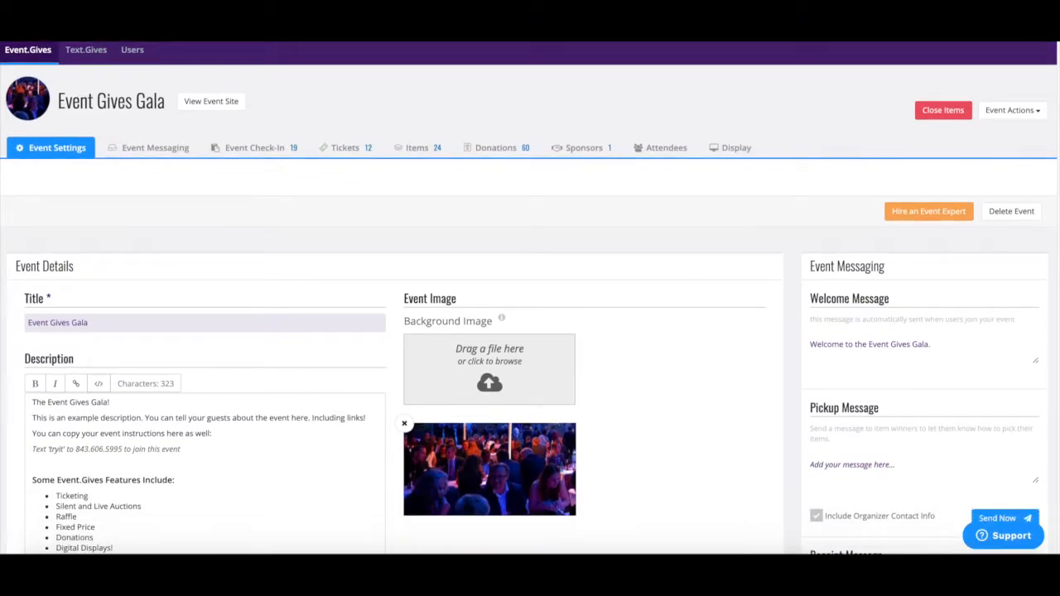
scroll(530, 298, down, 1)
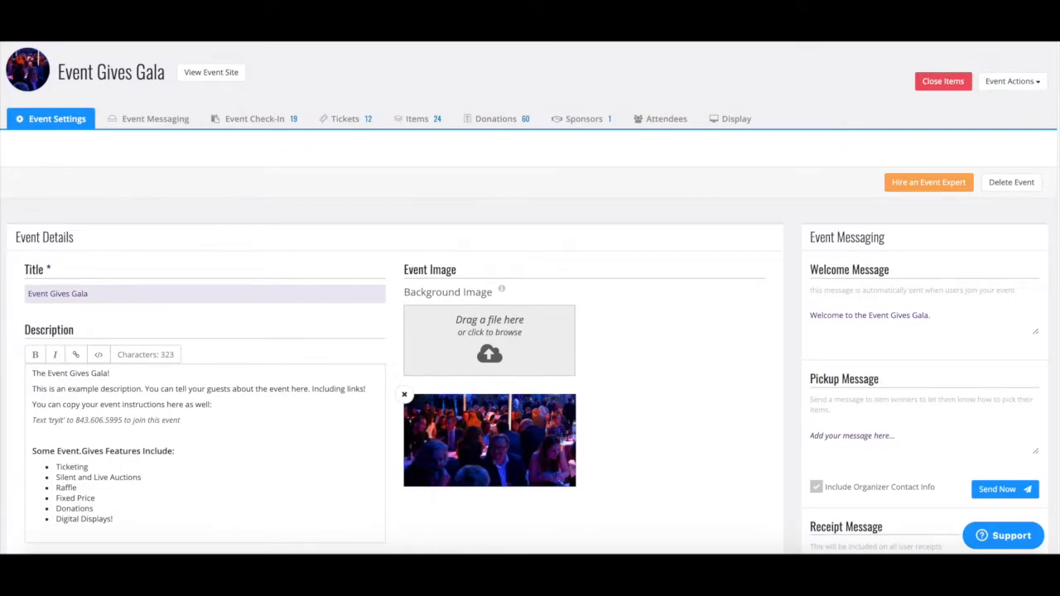
scroll(530, 298, down, 2)
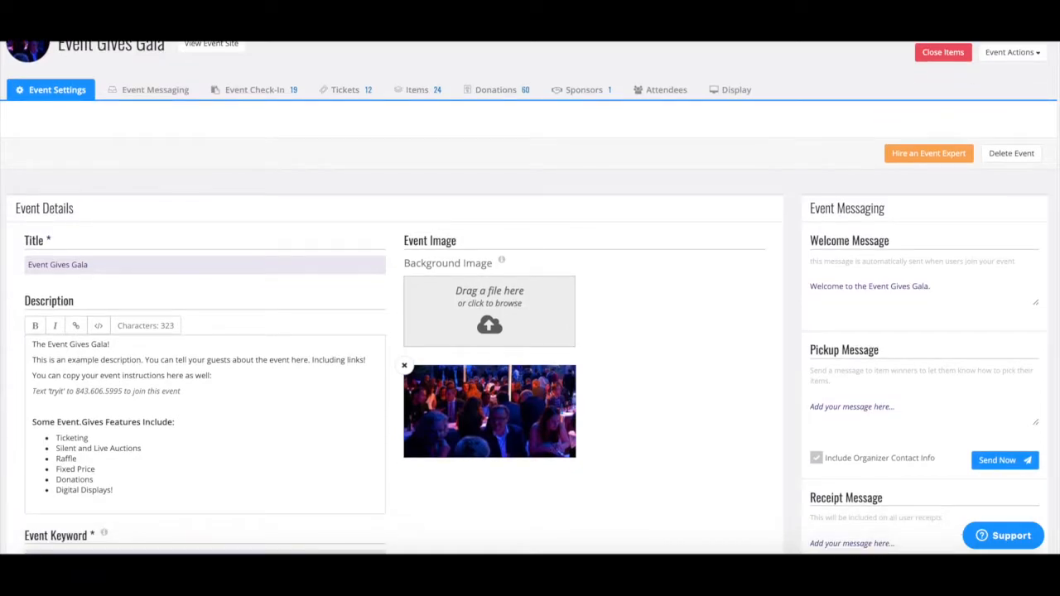
scroll(530, 298, down, 1)
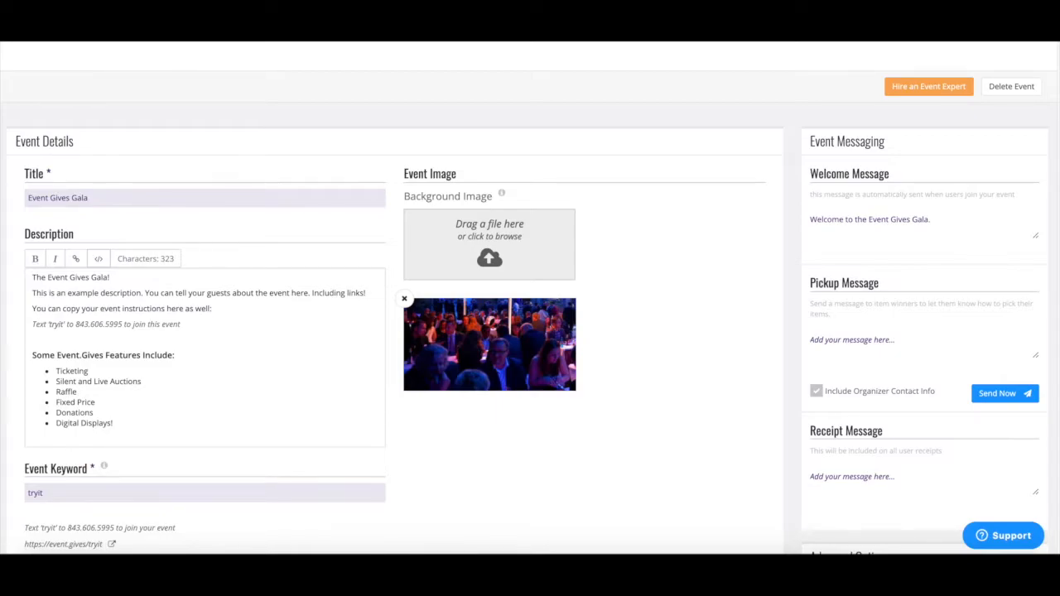
scroll(530, 298, down, 1)
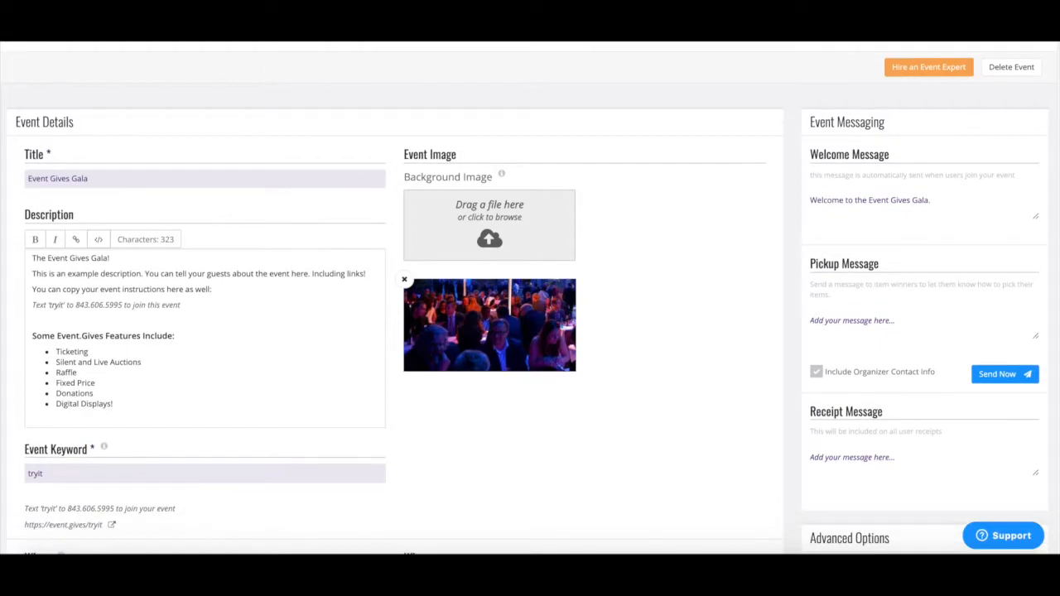
scroll(530, 298, up, 5)
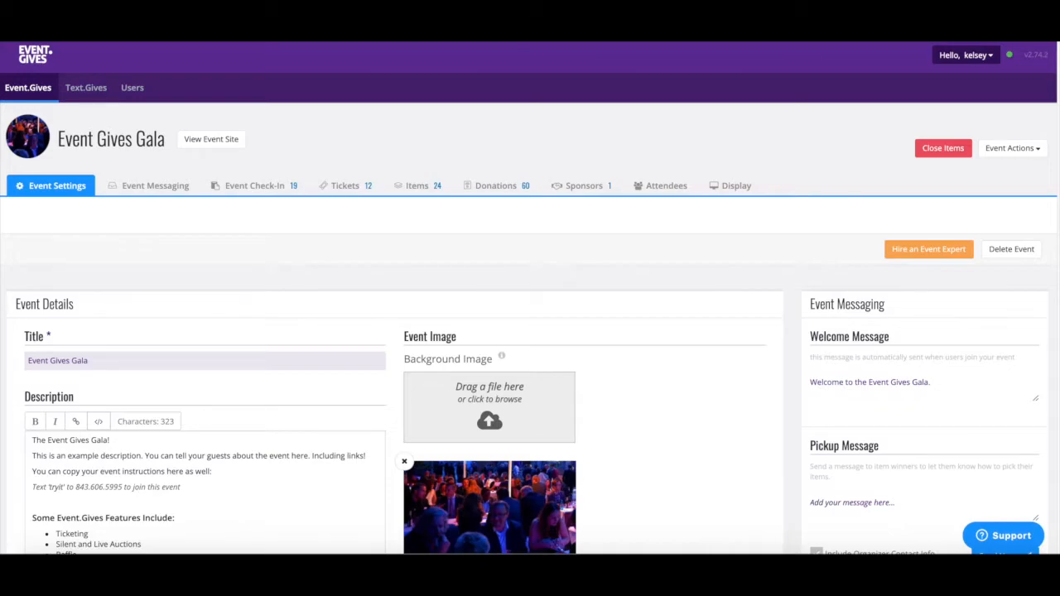
click(335, 187)
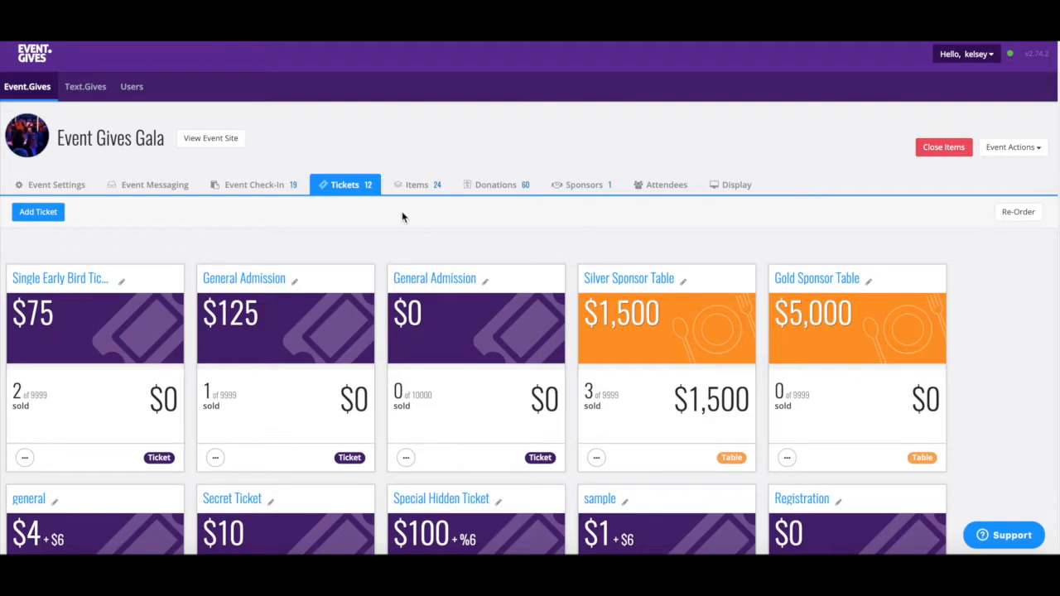
Step: Start a new ticket, choose its type, set Price to 0.00 and open Email Description
click(39, 214)
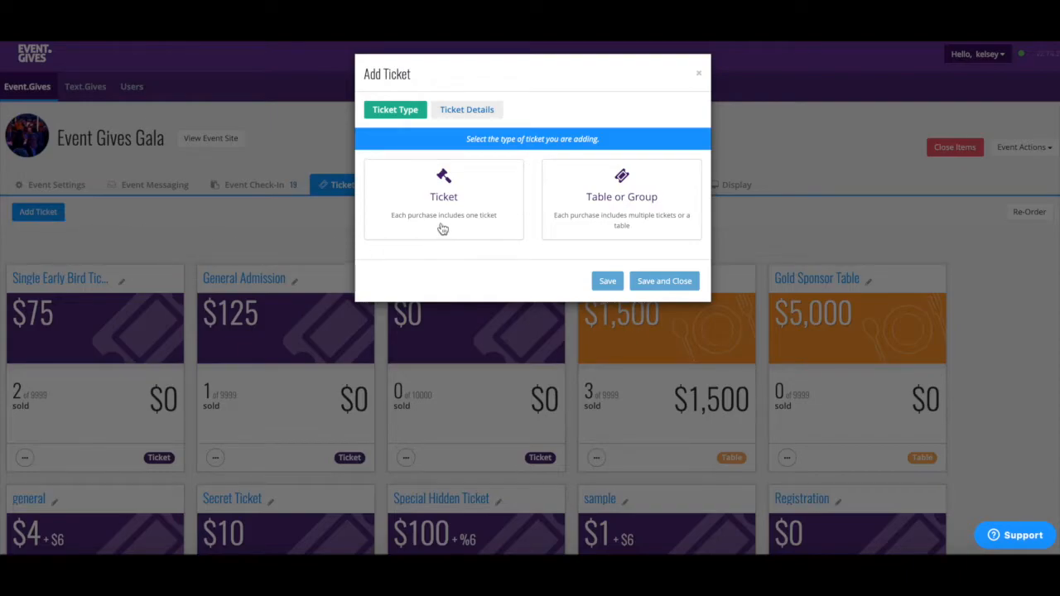
click(562, 213)
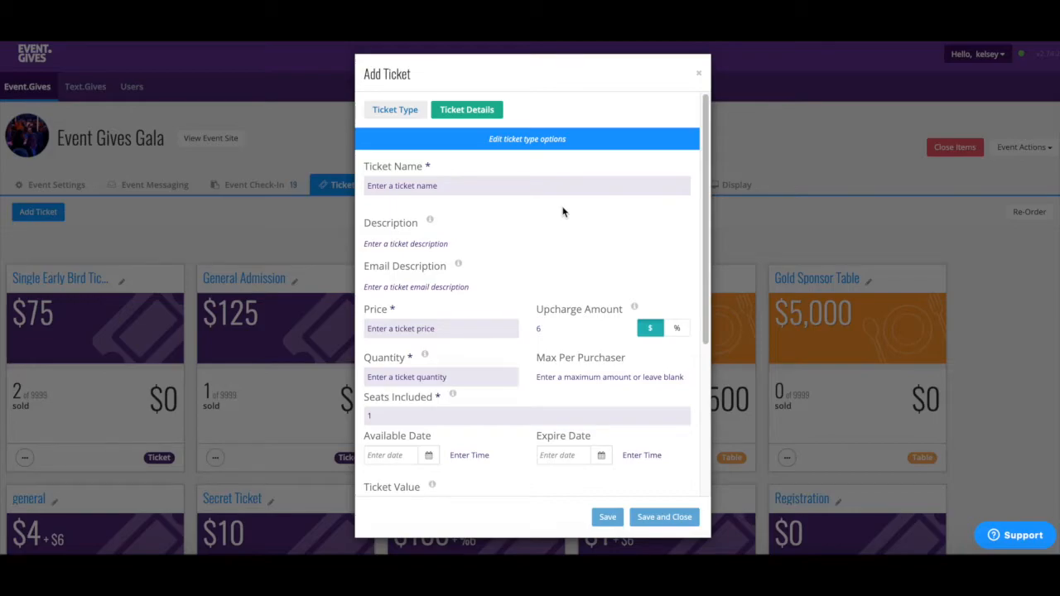
click(481, 329)
text(0.00)
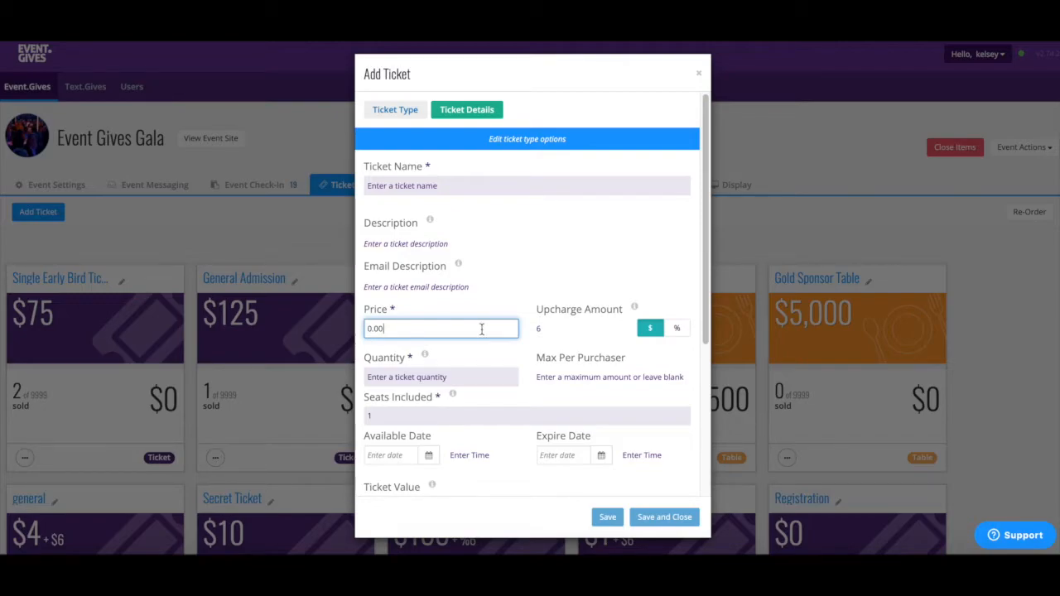
click(497, 290)
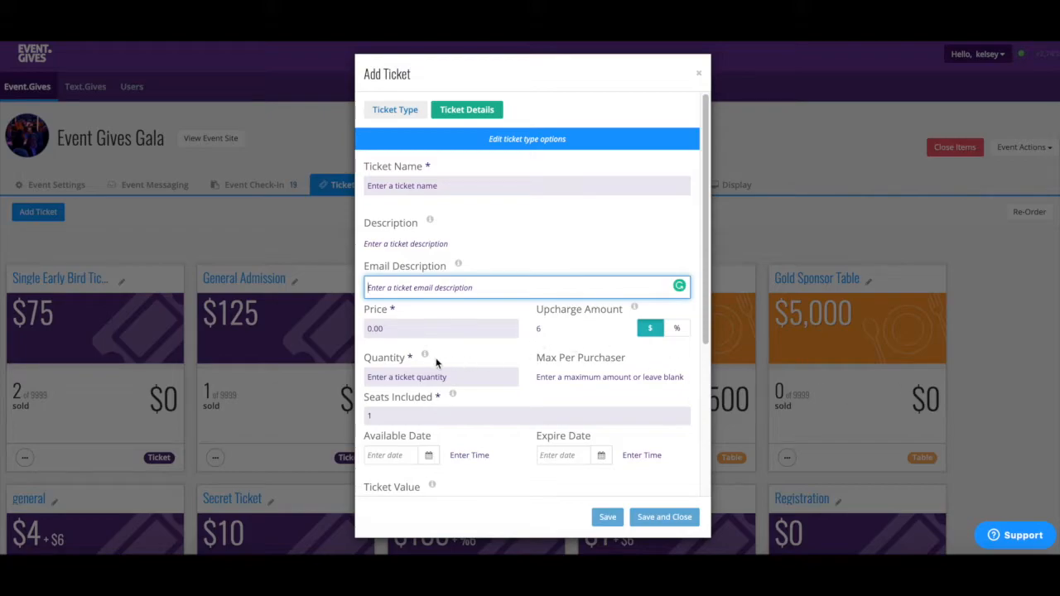
Step: Look over the promo code, access code and option sections, then close the form unsaved
scroll(427, 403, down, 1)
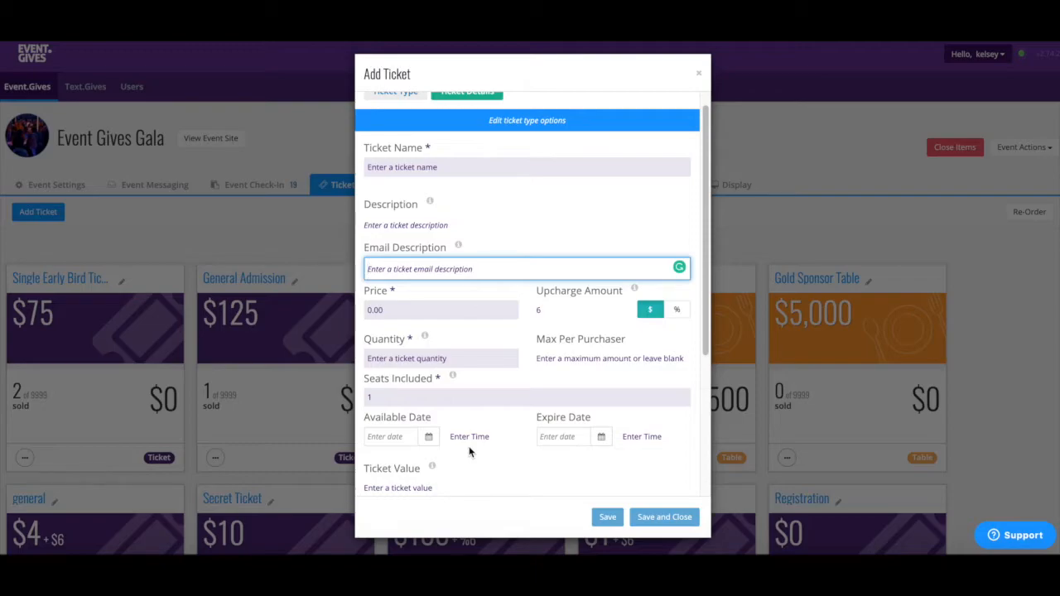
scroll(453, 422, down, 2)
scroll(453, 424, down, 2)
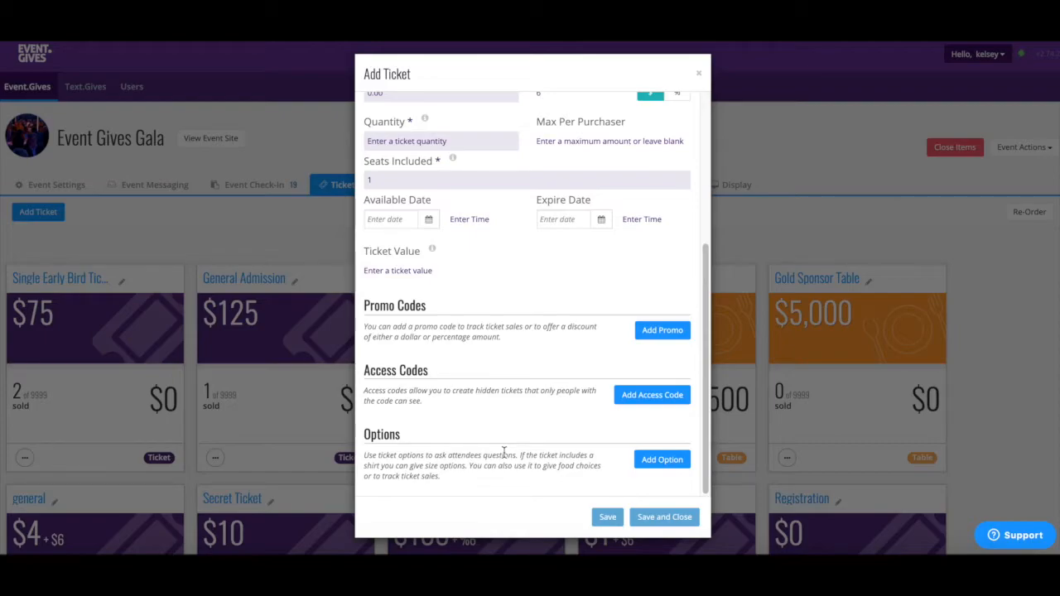
click(698, 77)
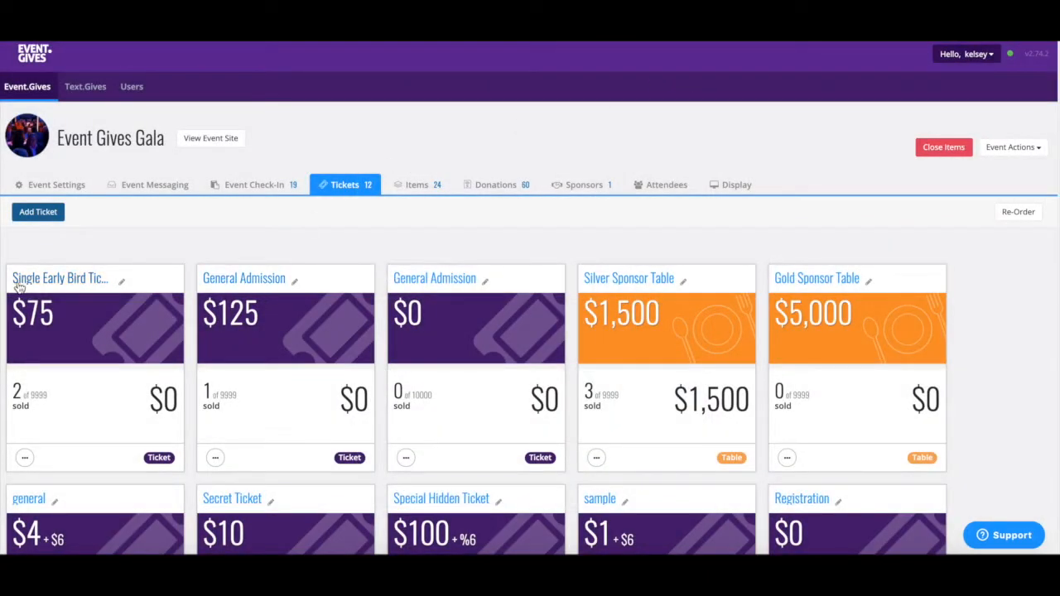
Step: Open the Single Early Bird Ticket to view promo codes bird and free and Meal Selection
click(20, 283)
scroll(500, 318, down, 1)
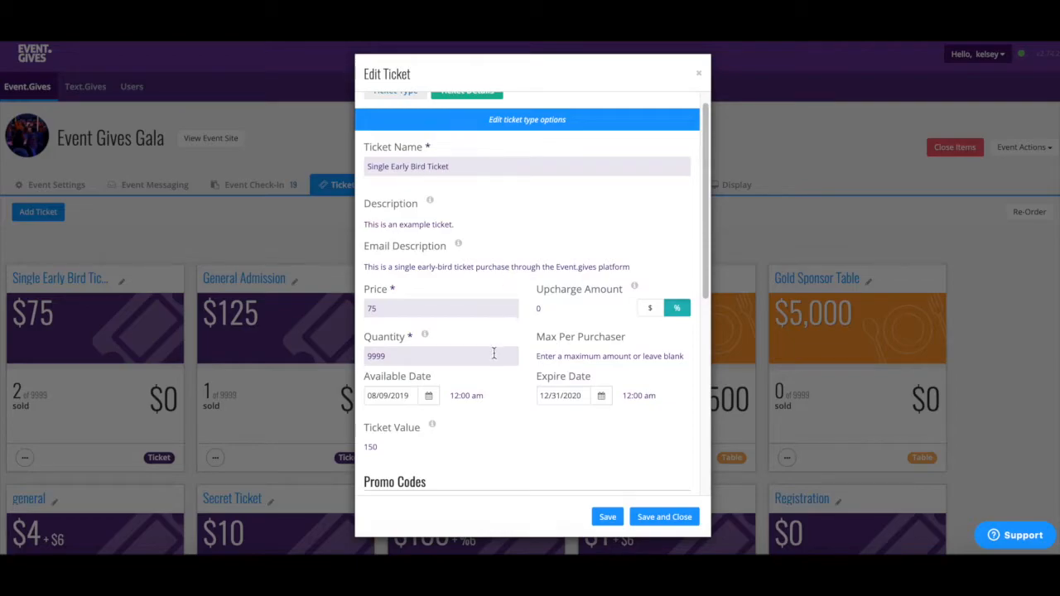
scroll(482, 410, down, 1)
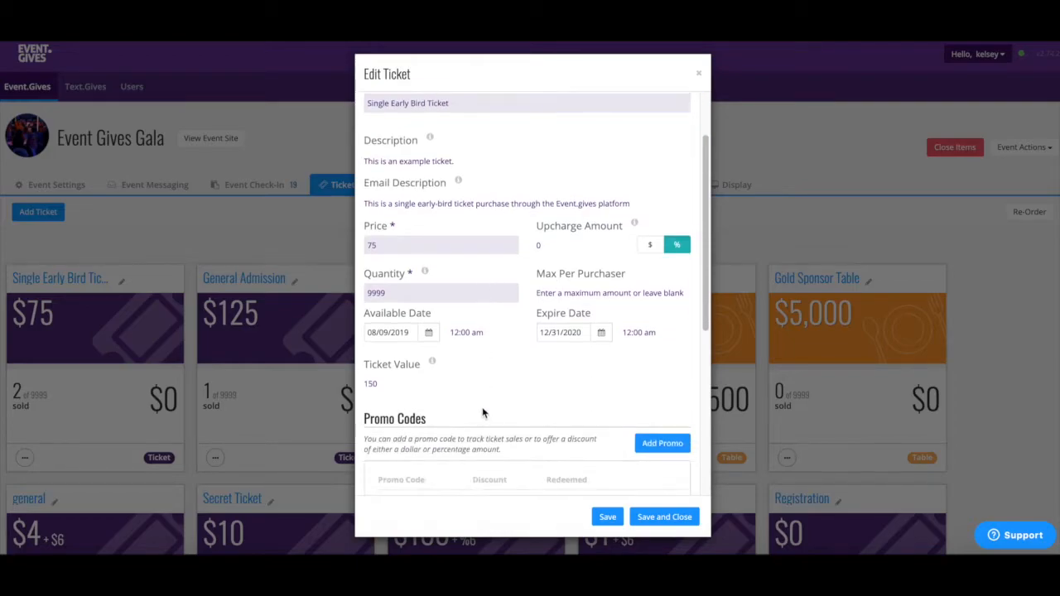
scroll(482, 407, down, 1)
scroll(485, 402, down, 2)
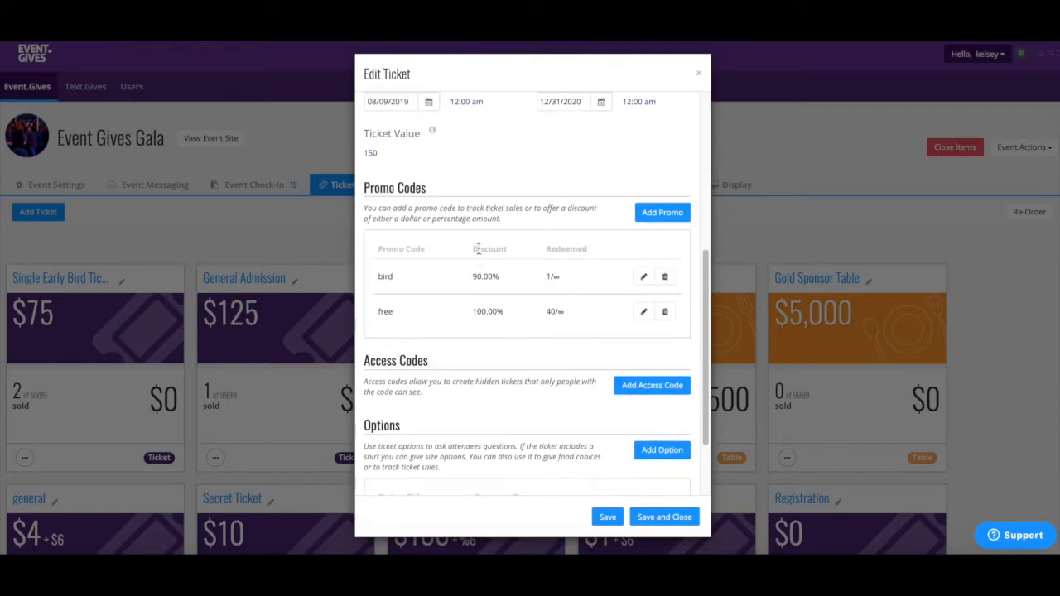
scroll(435, 308, down, 2)
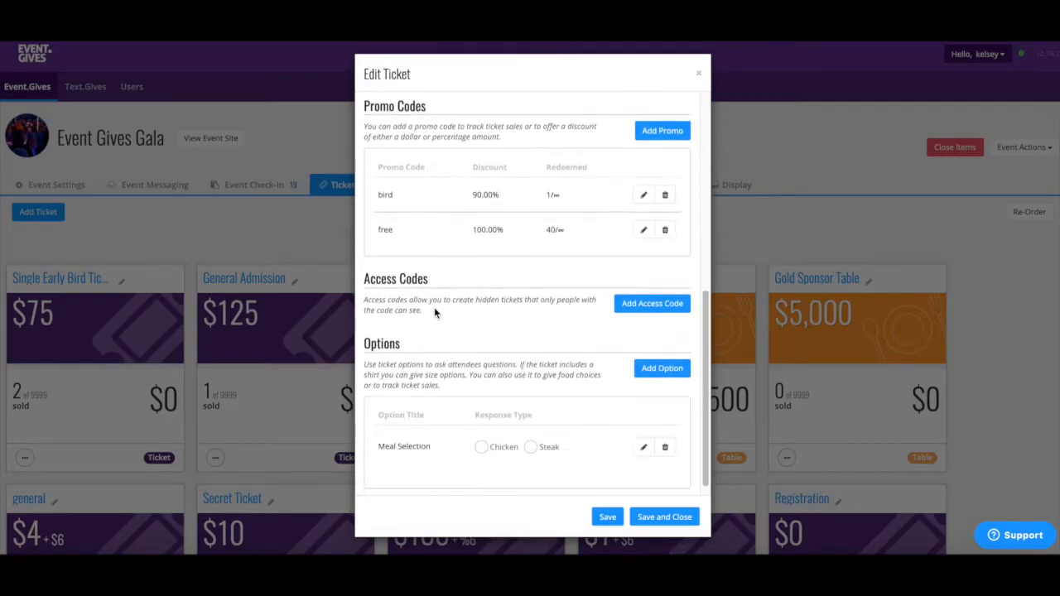
click(644, 436)
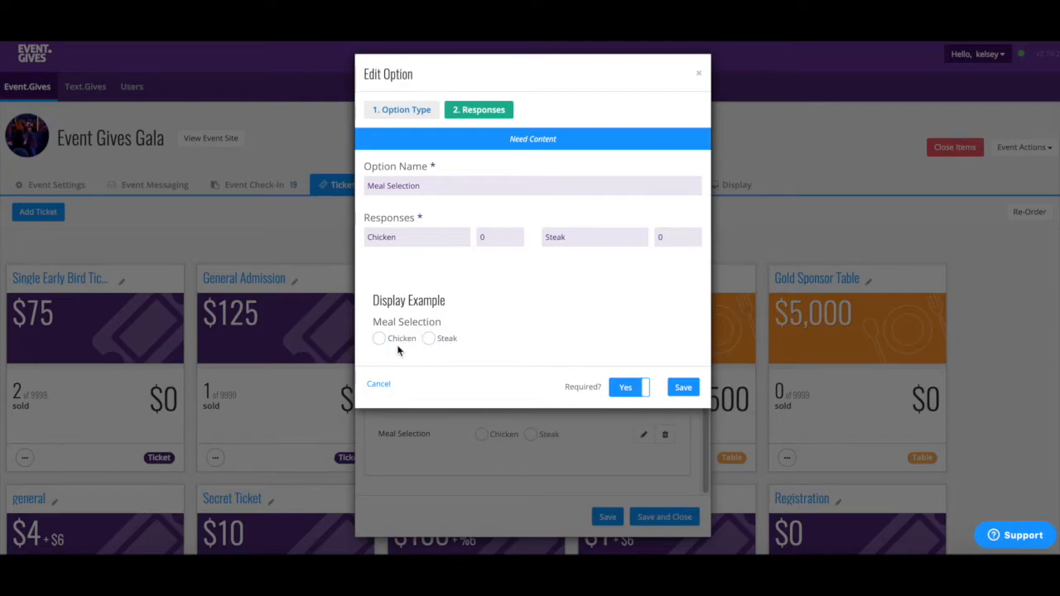
click(416, 120)
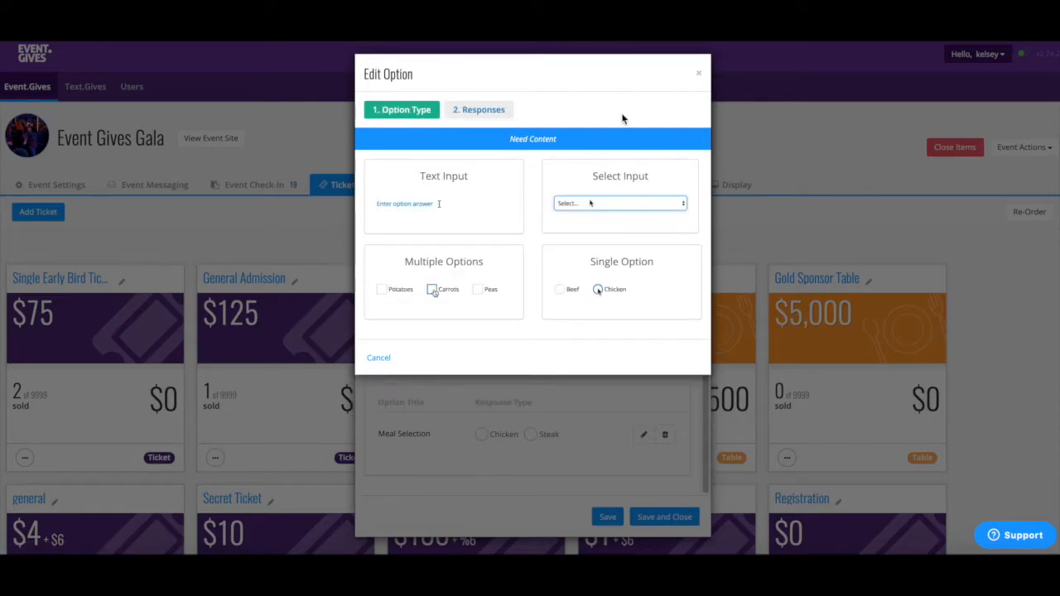
click(702, 75)
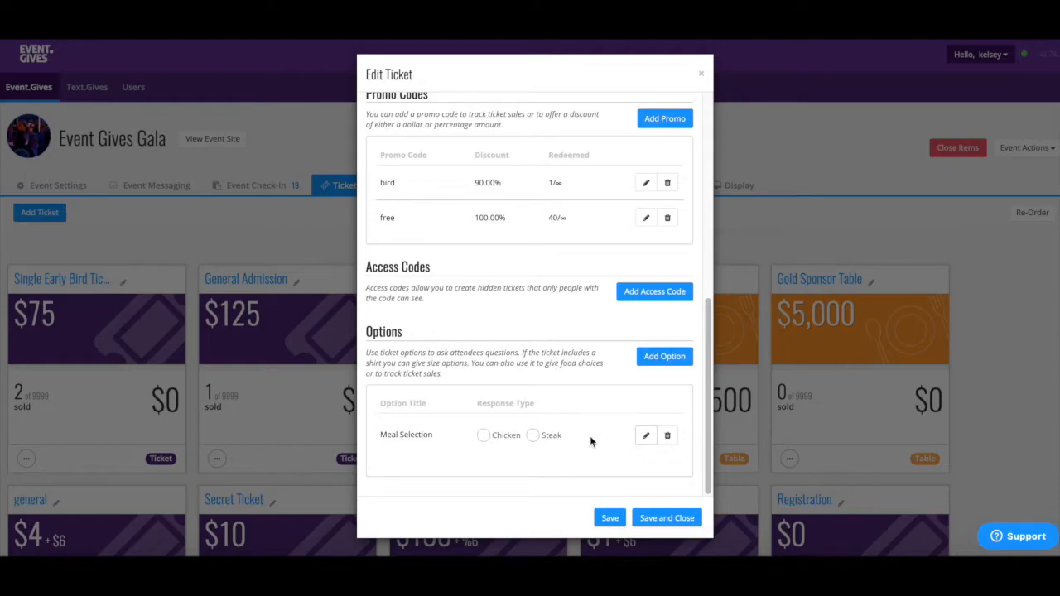
Step: Add a required Text Input option 'Where are you visiting from?', save it, and close the ticket
click(671, 358)
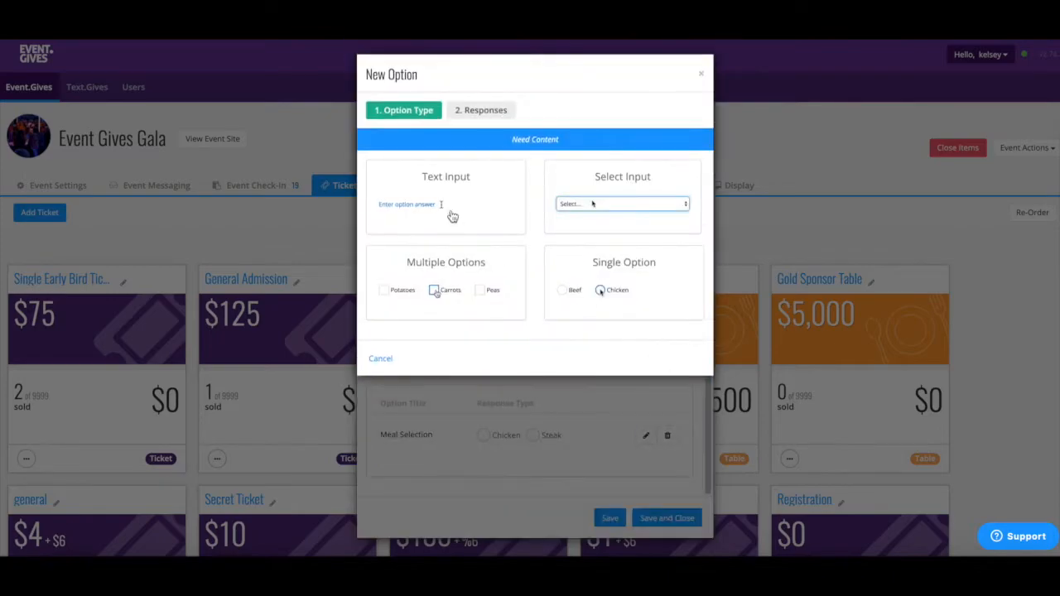
click(454, 214)
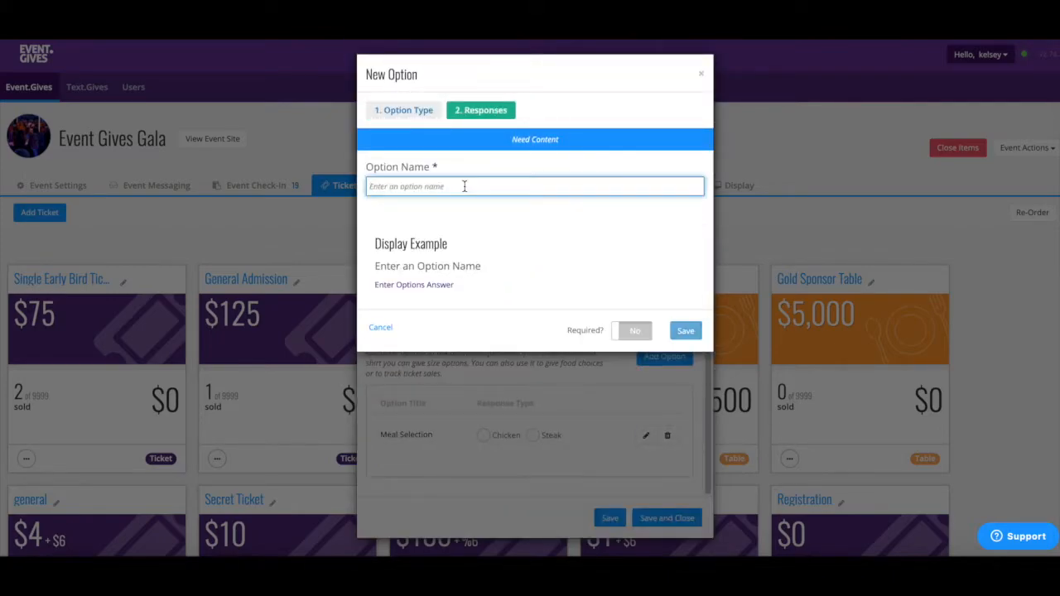
text(Where are yo)
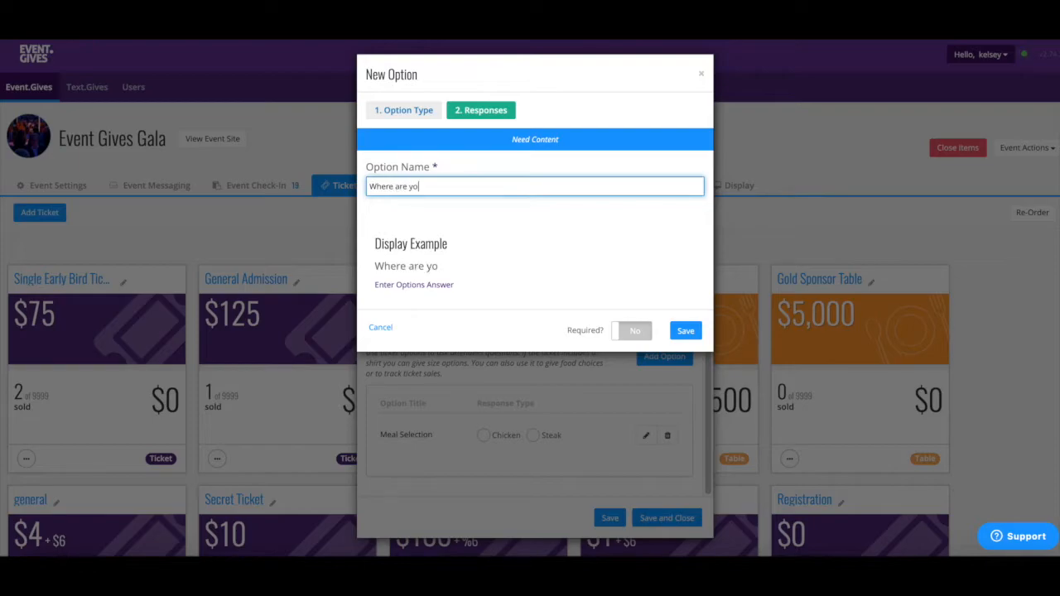
text(u visiting from?)
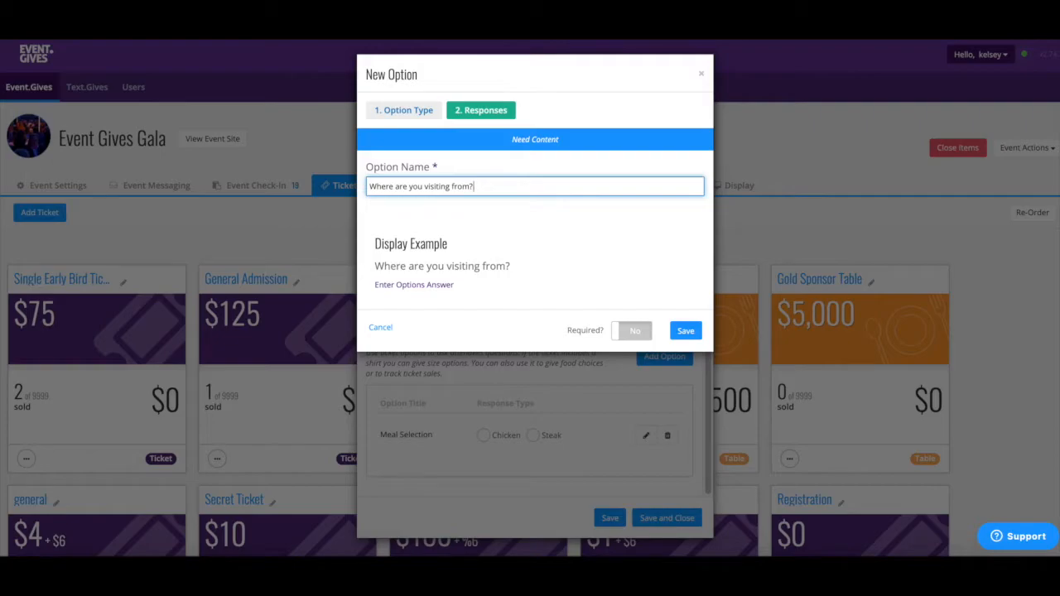
click(619, 333)
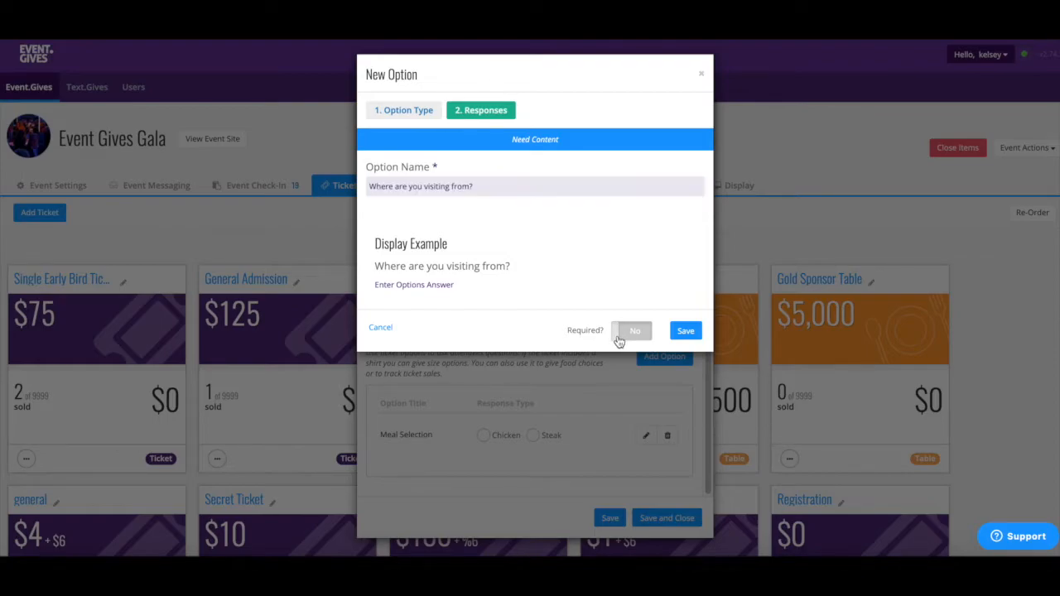
click(685, 333)
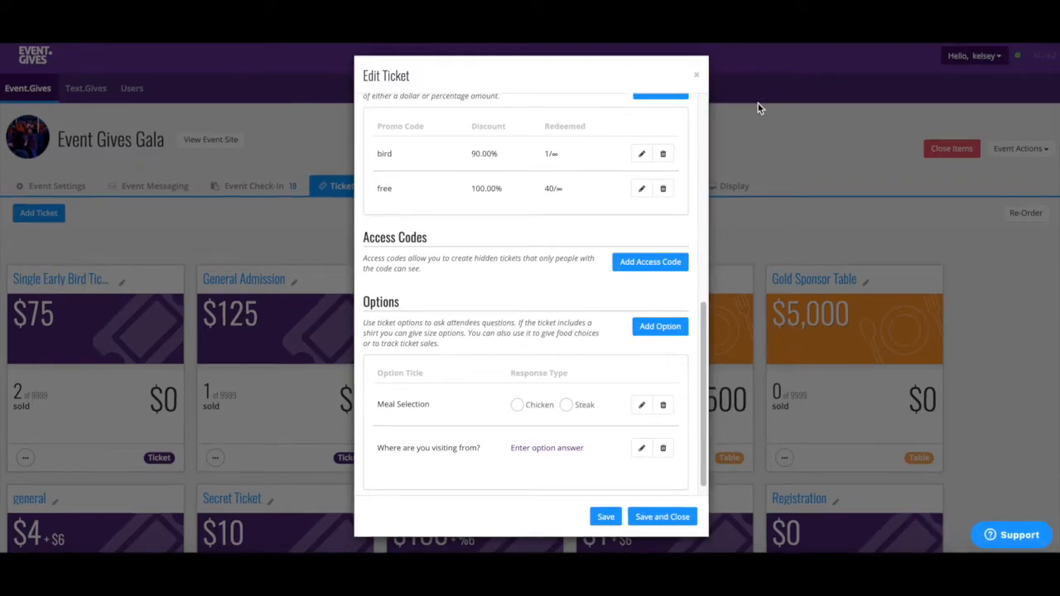
click(697, 77)
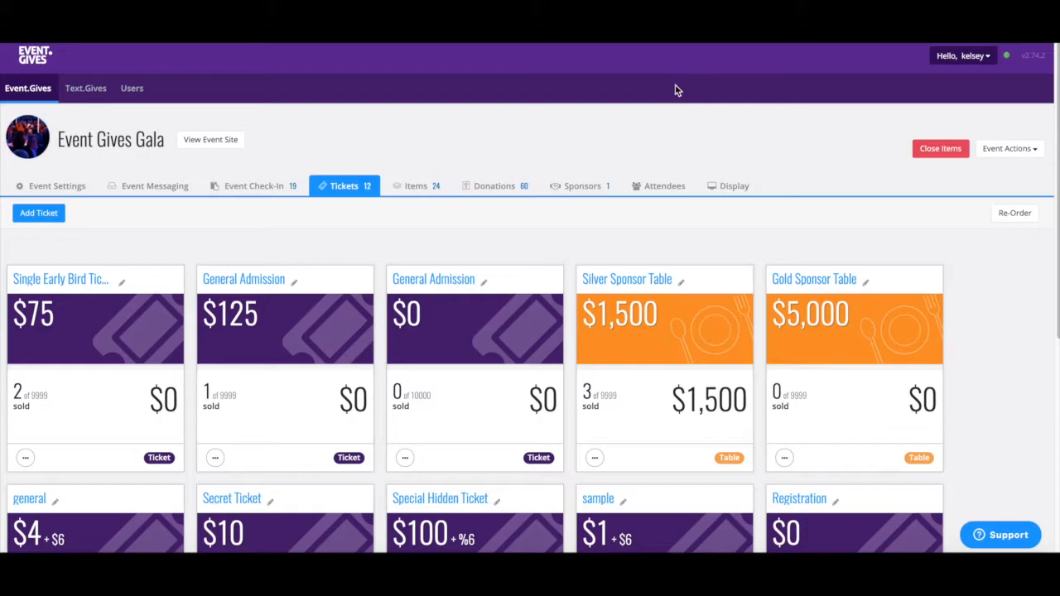
Step: Open Event Check-In, view the scanner link's mobile number field, and return to the 25 ticket holders
click(277, 193)
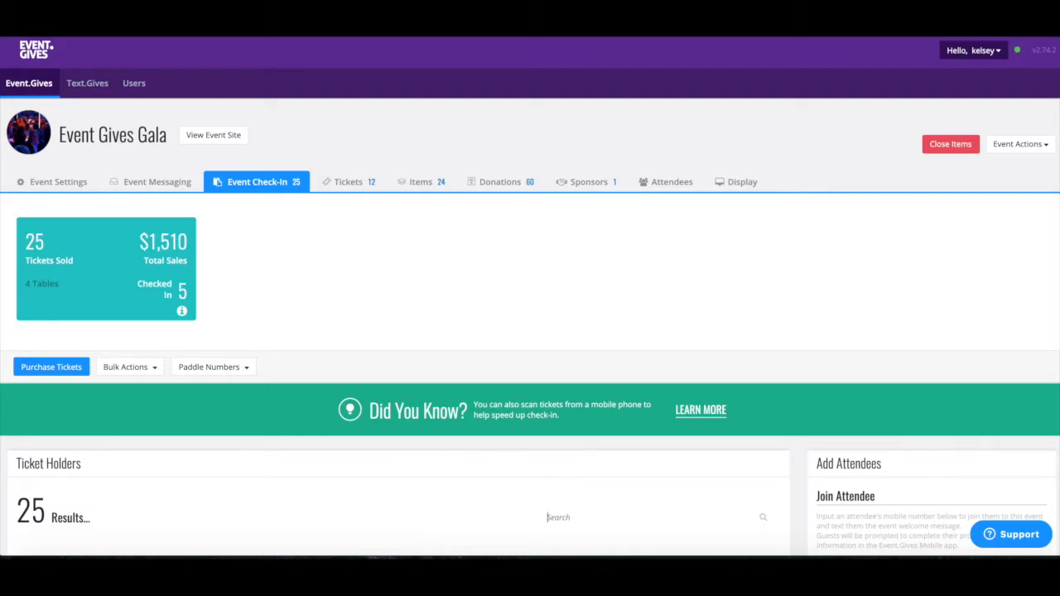
scroll(1006, 348, down, 7)
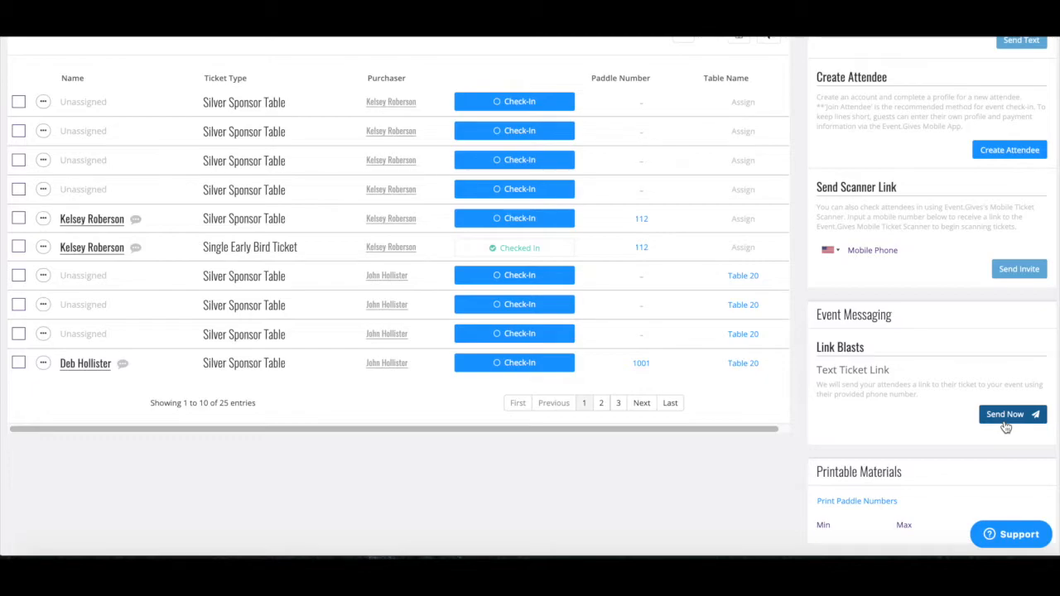
click(914, 249)
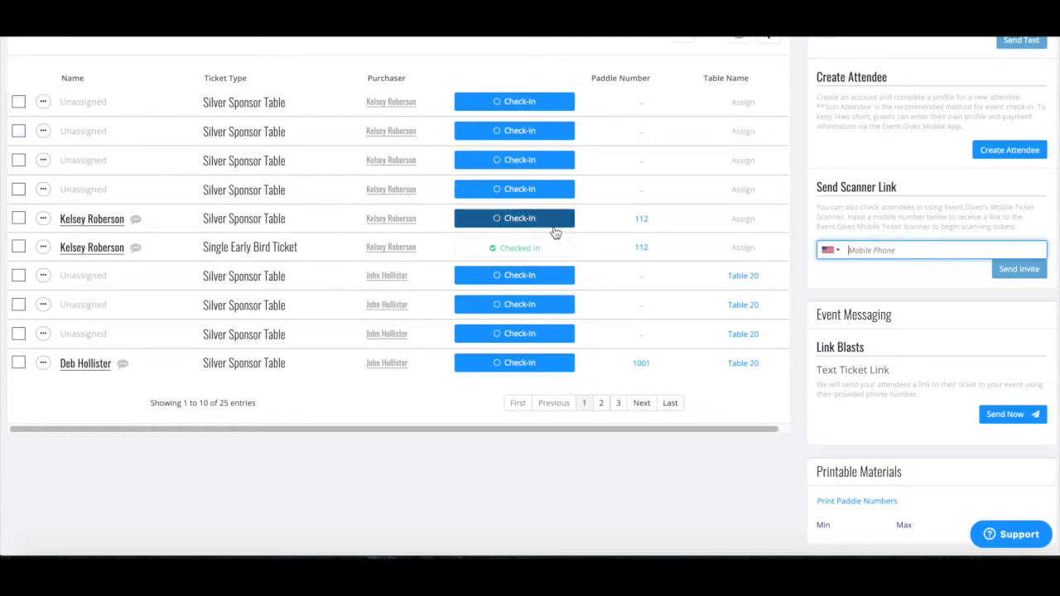
scroll(562, 202, up, 1)
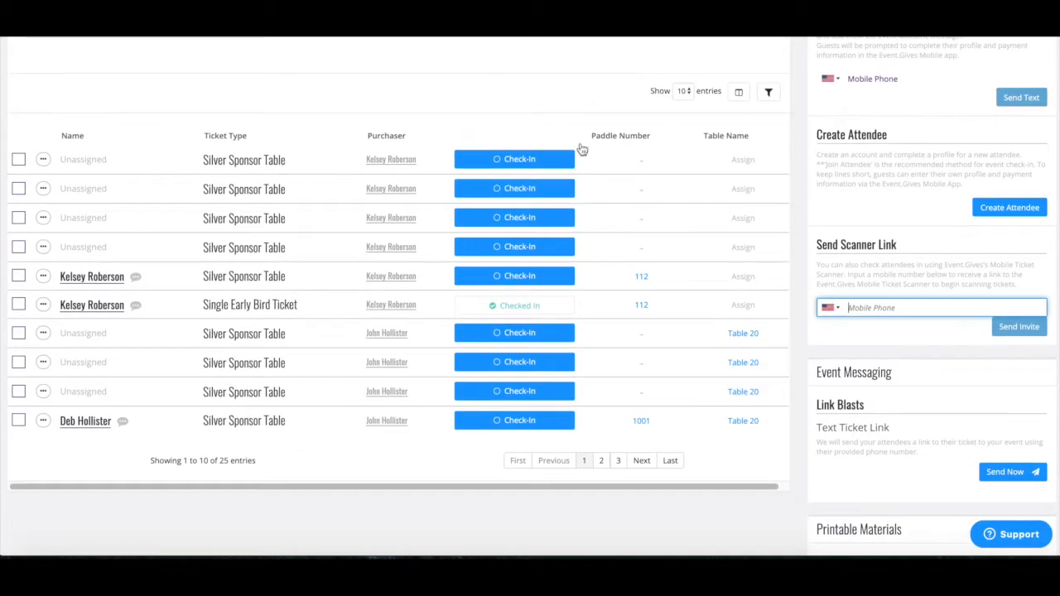
scroll(594, 83, up, 1)
Step: Search ticket holders for the attendee's name and check in her Silver Sponsor Table ticket
click(596, 65)
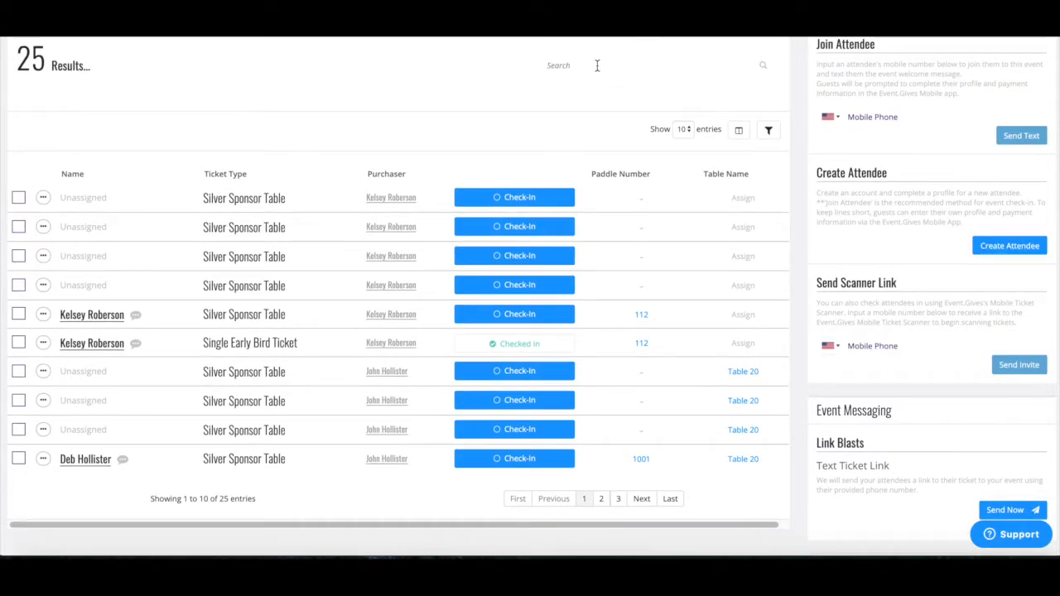
text(Kelsey)
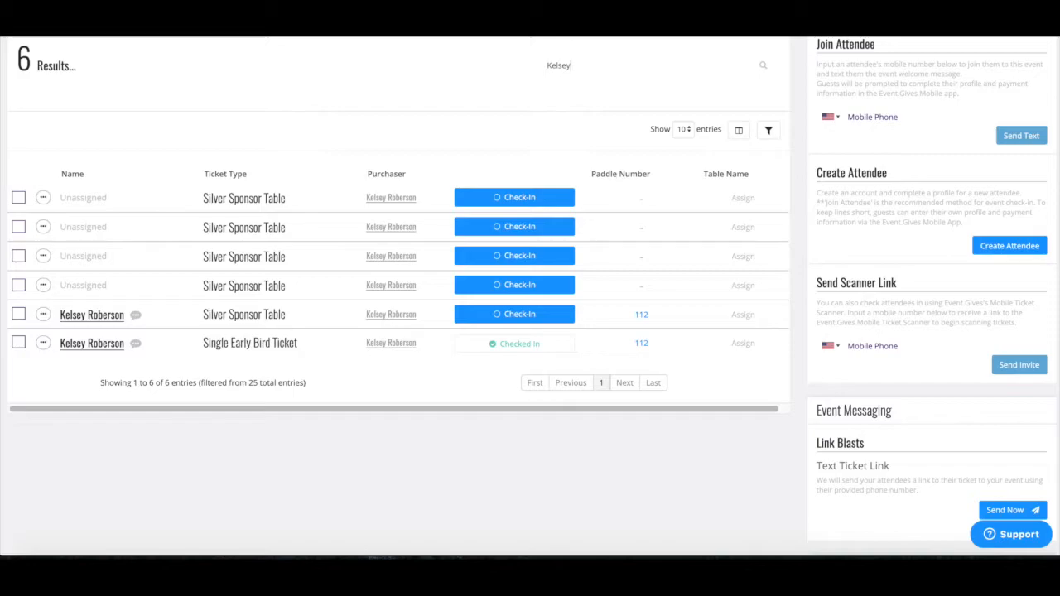
click(522, 314)
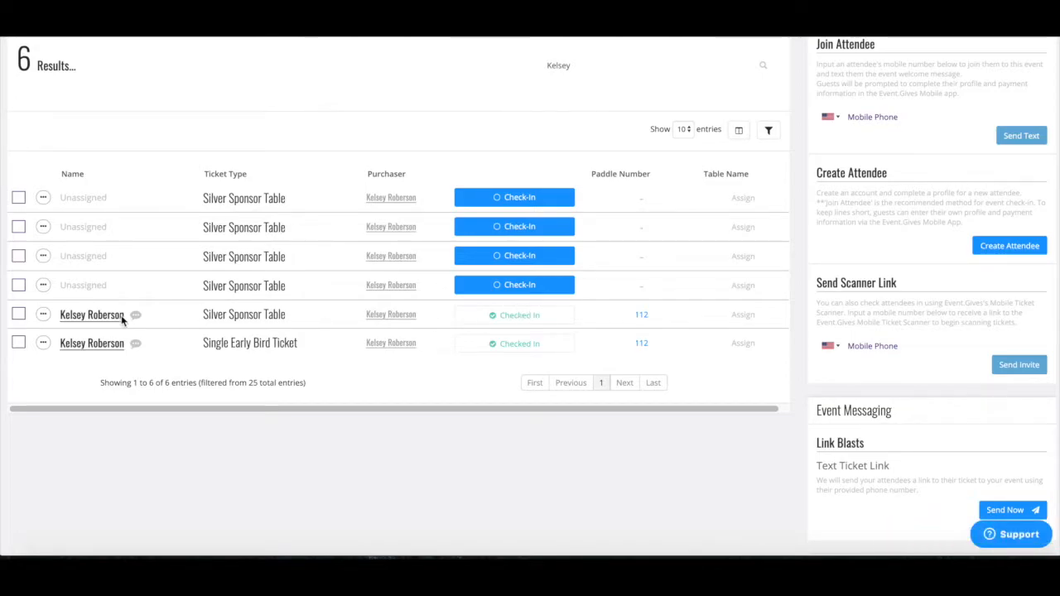
Step: Review the ticket's actions menu, then close it without choosing any action
click(43, 315)
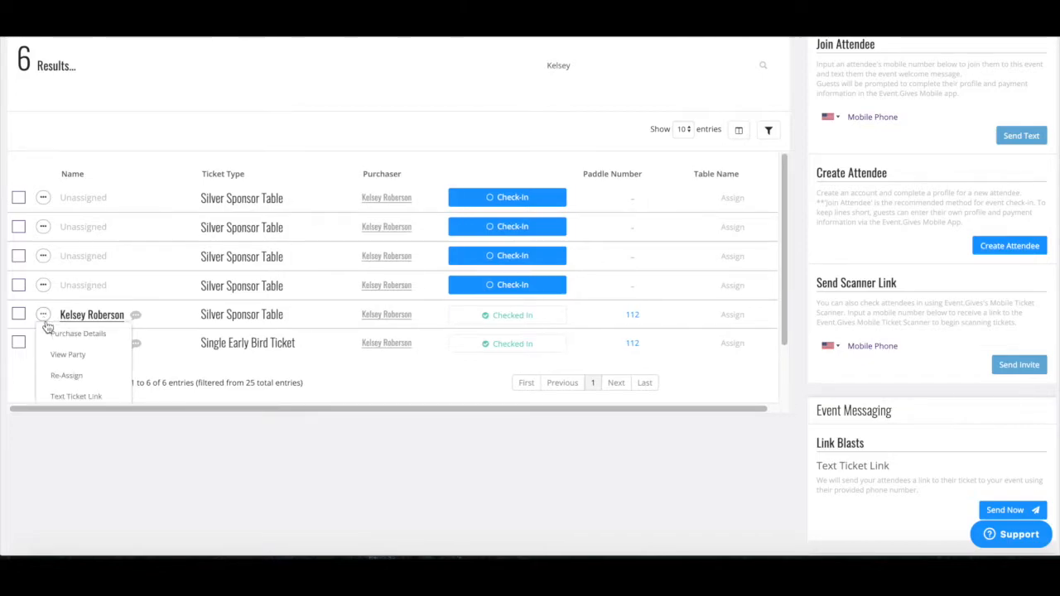
scroll(47, 331, down, 2)
scroll(50, 338, down, 1)
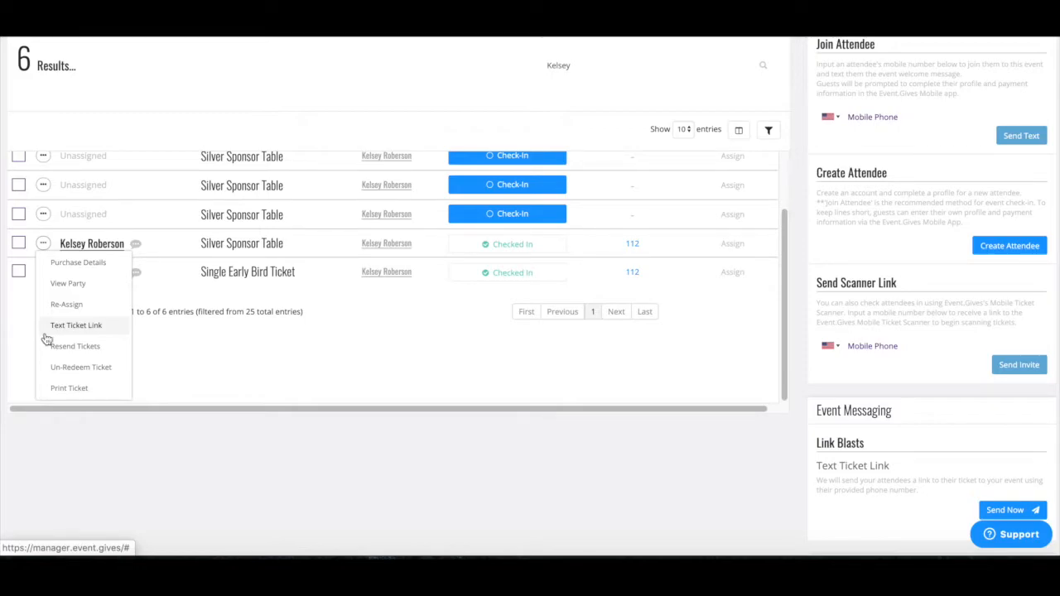
scroll(41, 341, down, 1)
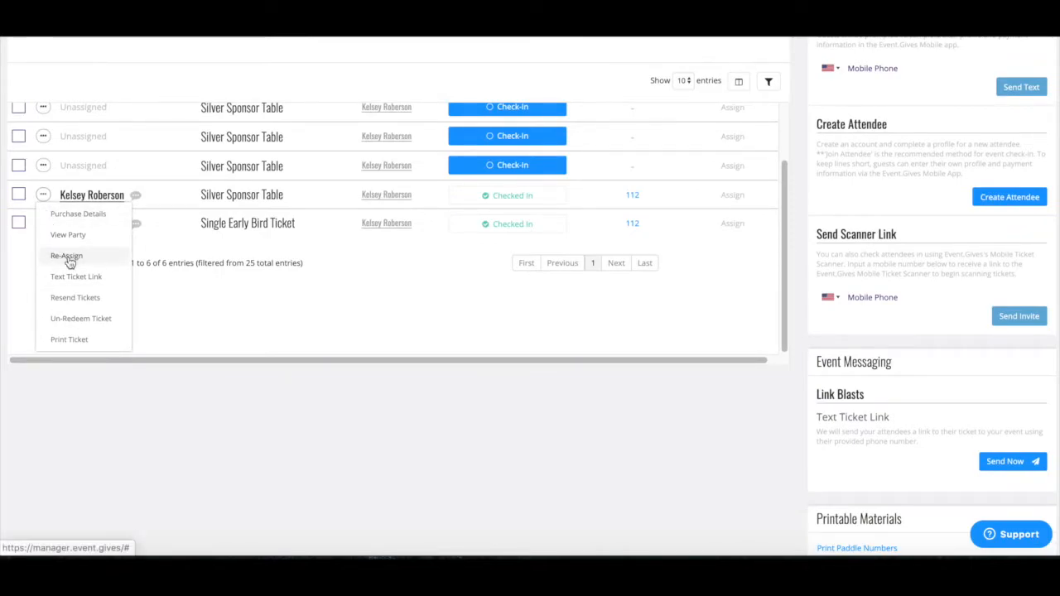
click(46, 195)
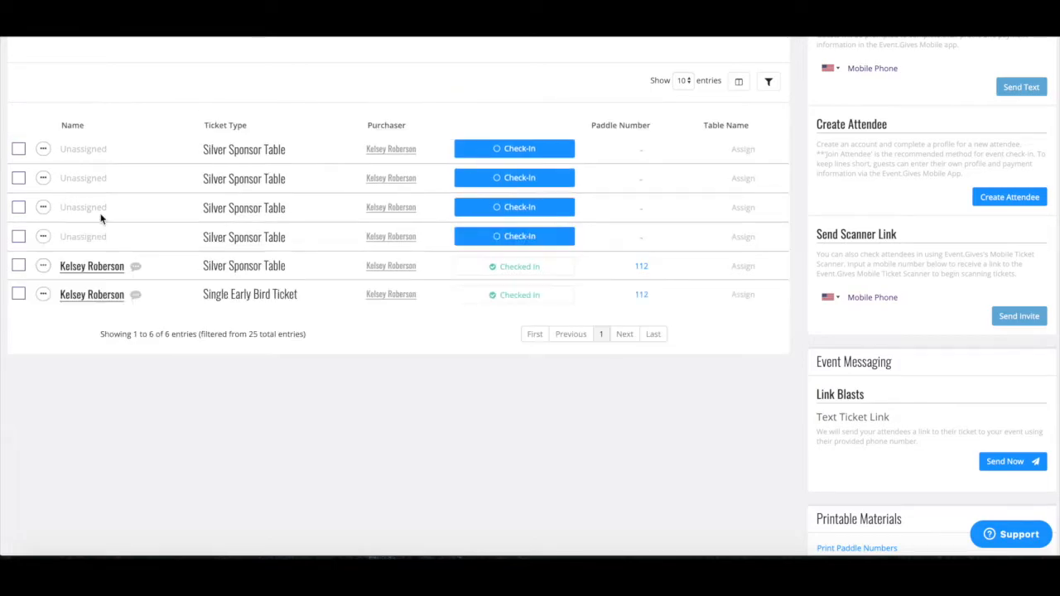
scroll(269, 285, up, 3)
scroll(269, 285, up, 3)
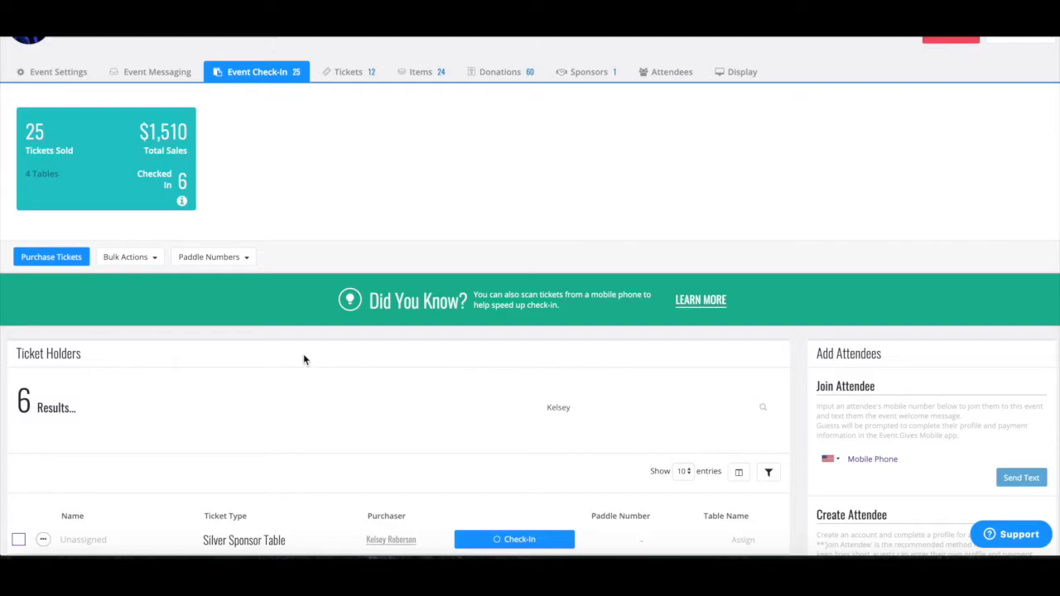
Step: Start a new ticket purchase with one Silver Sponsor Table
click(38, 258)
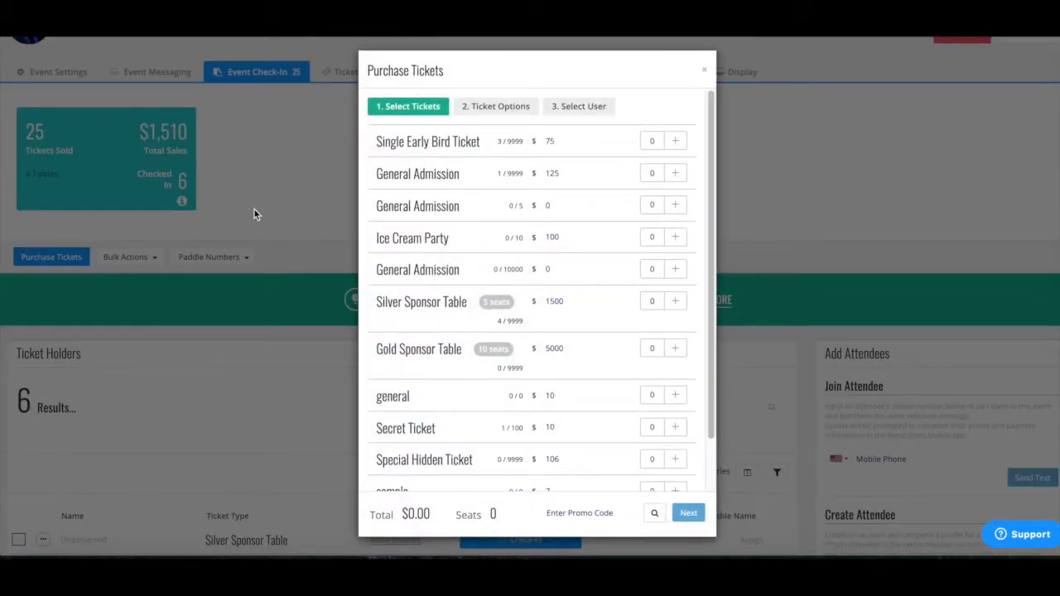
click(674, 303)
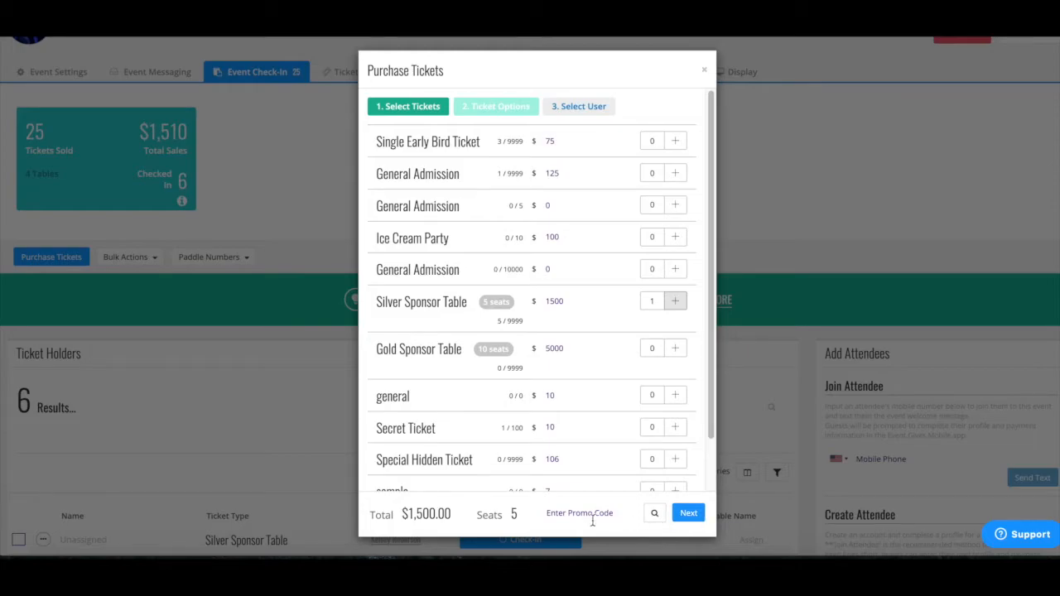
click(688, 512)
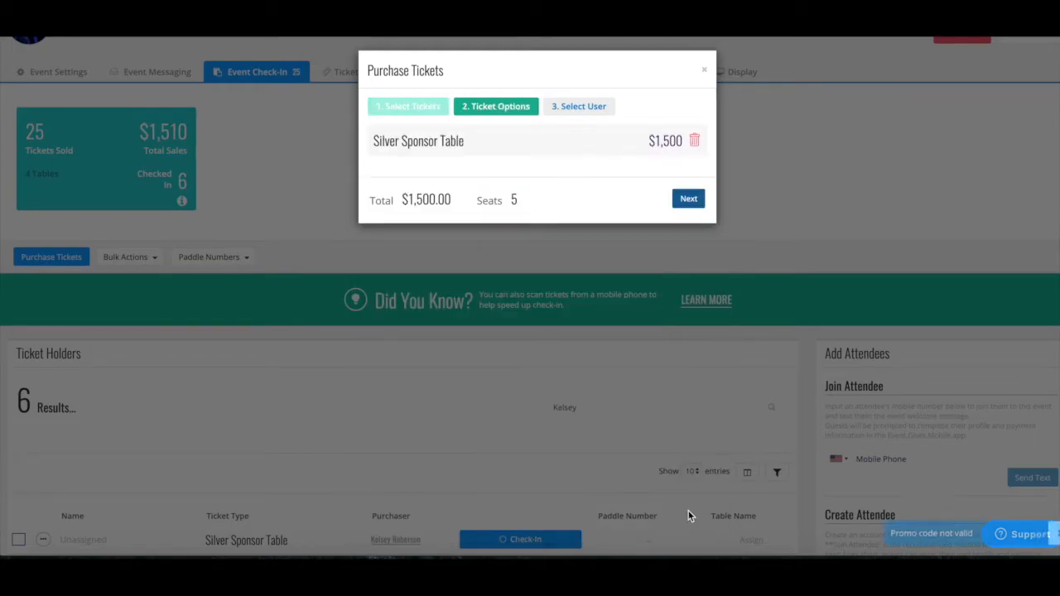
click(686, 201)
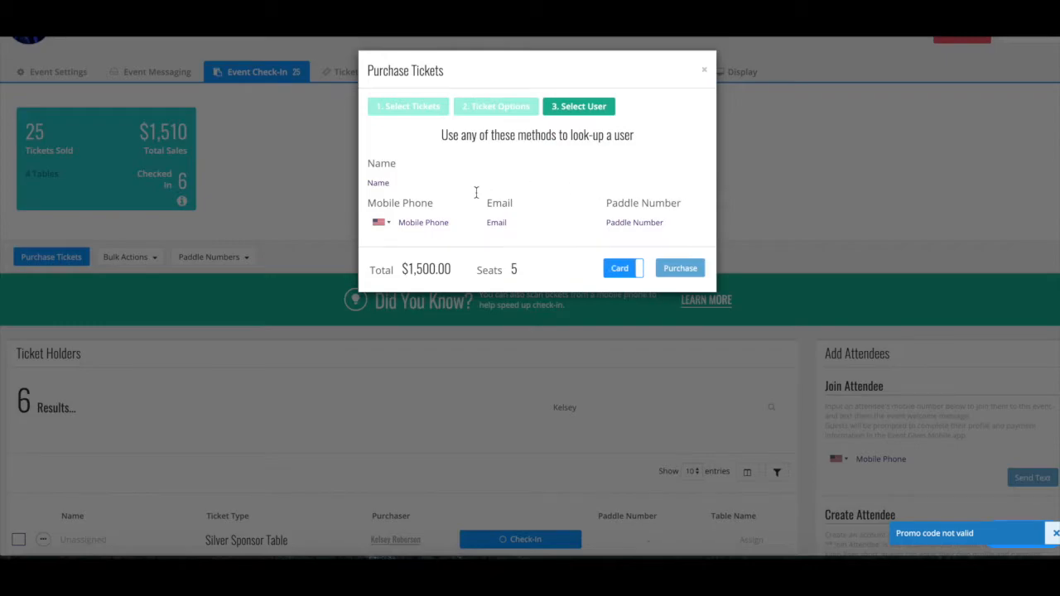
Step: Look up the buyer by mobile phone number and complete the $1,500 purchase as cash
click(413, 222)
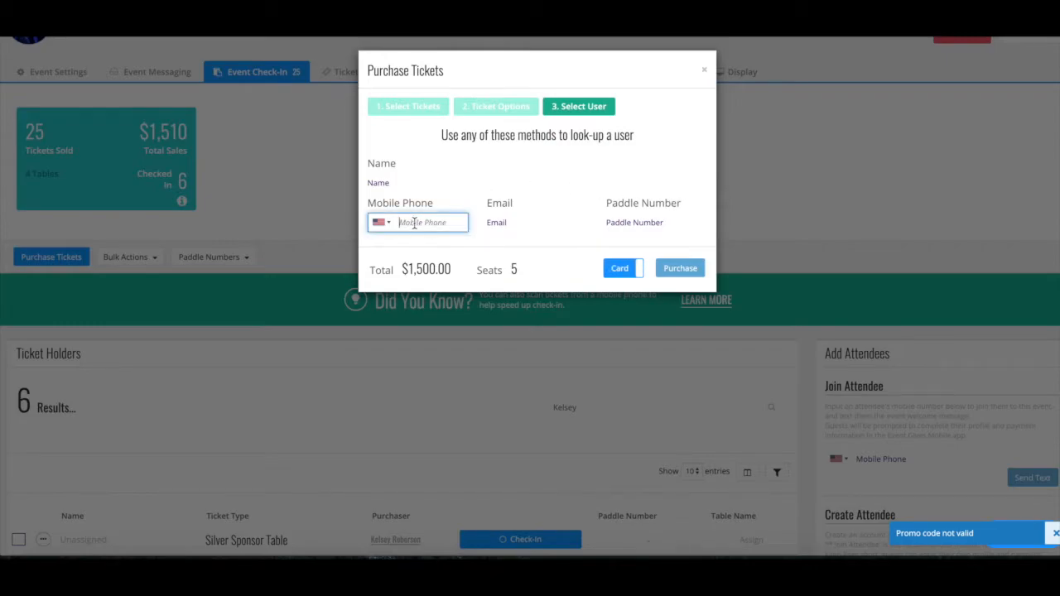
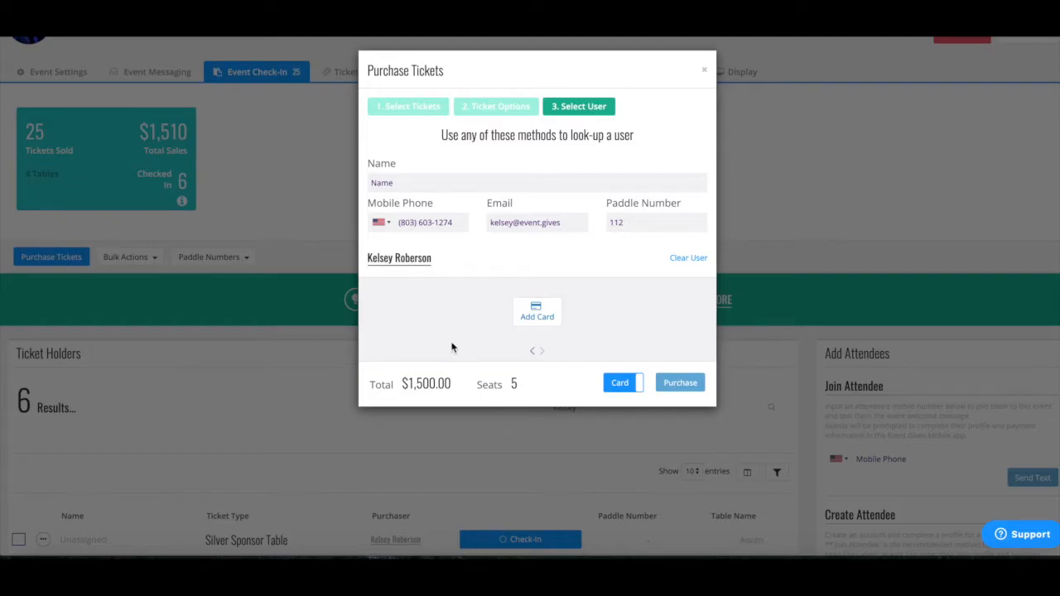
click(639, 383)
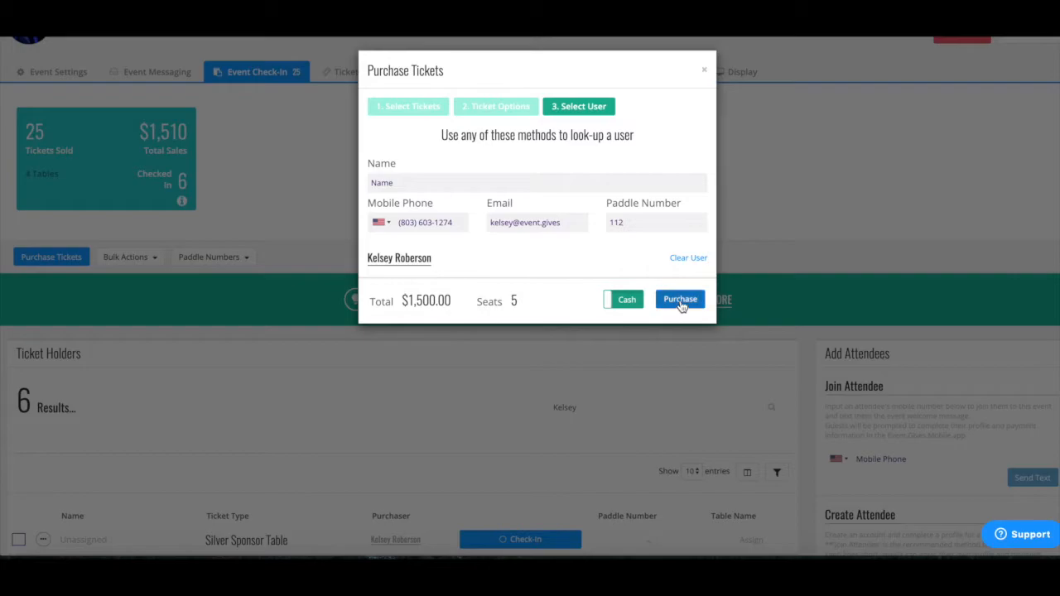
click(679, 303)
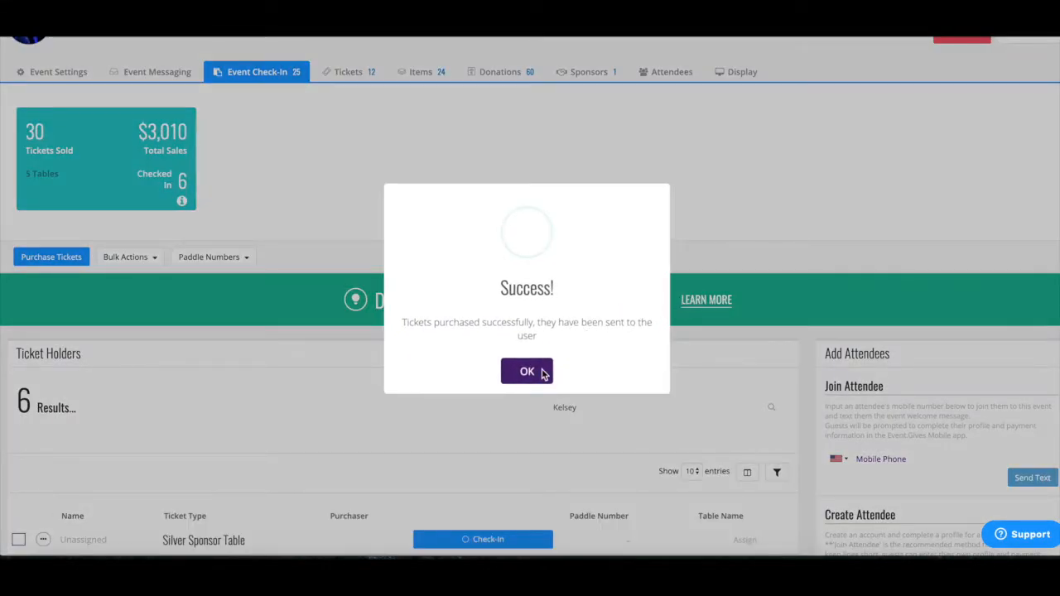
click(544, 372)
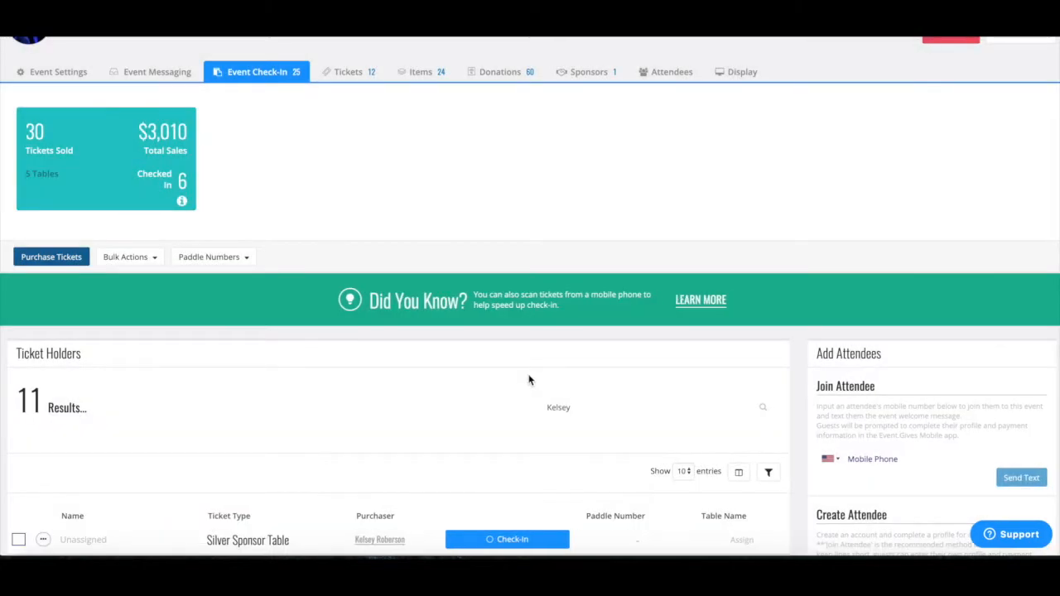
Step: Send the buyer a text asking her to assign her tickets, with the tickets link inserted
scroll(300, 397, down, 2)
scroll(225, 413, down, 1)
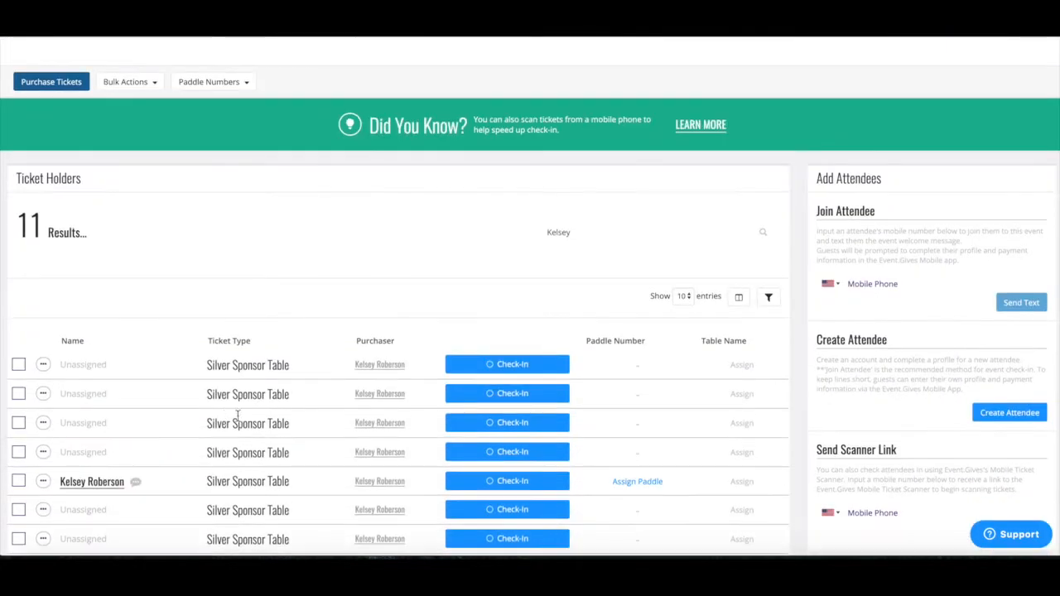
click(137, 485)
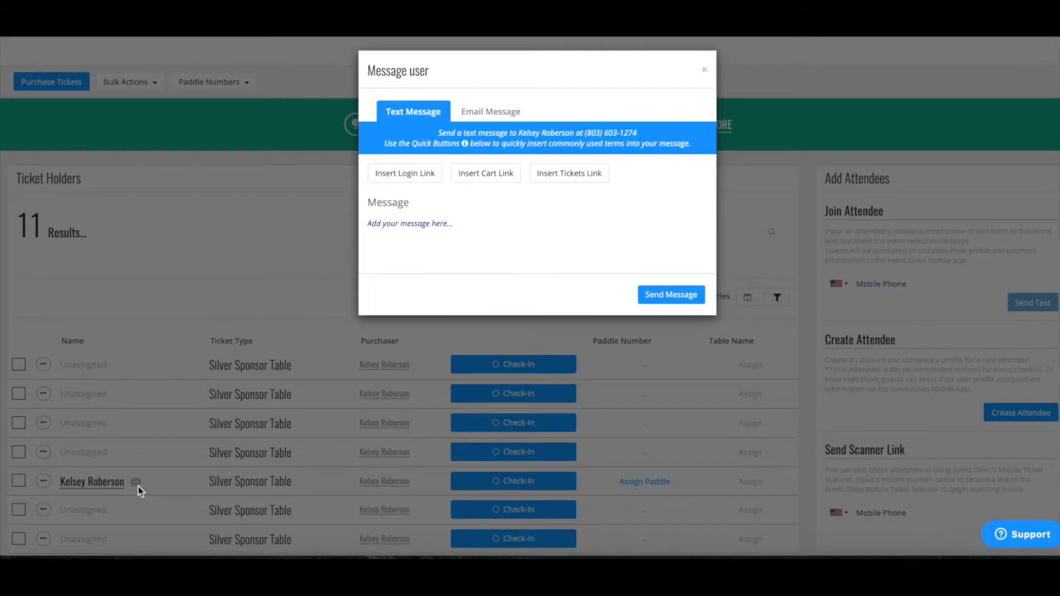
click(428, 226)
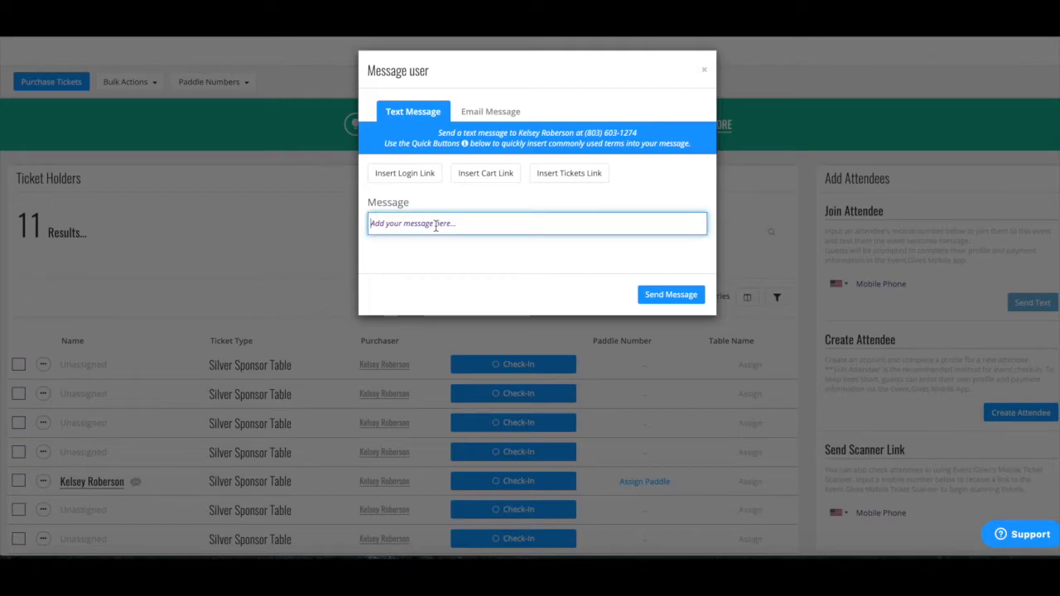
text(Hi Kelsey)
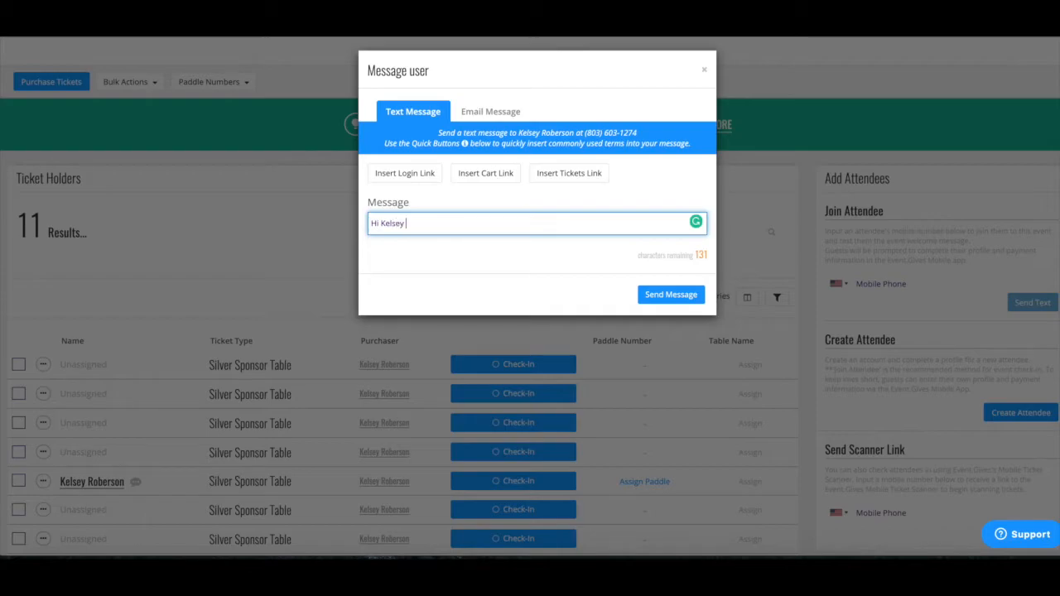
text(! Please assign your tickets!)
click(560, 176)
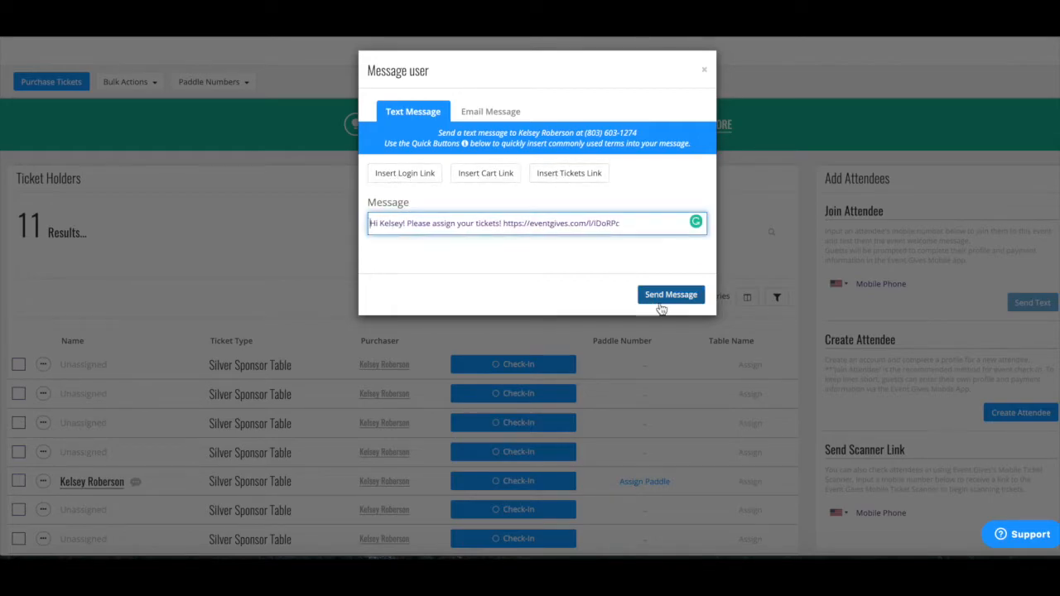
click(677, 296)
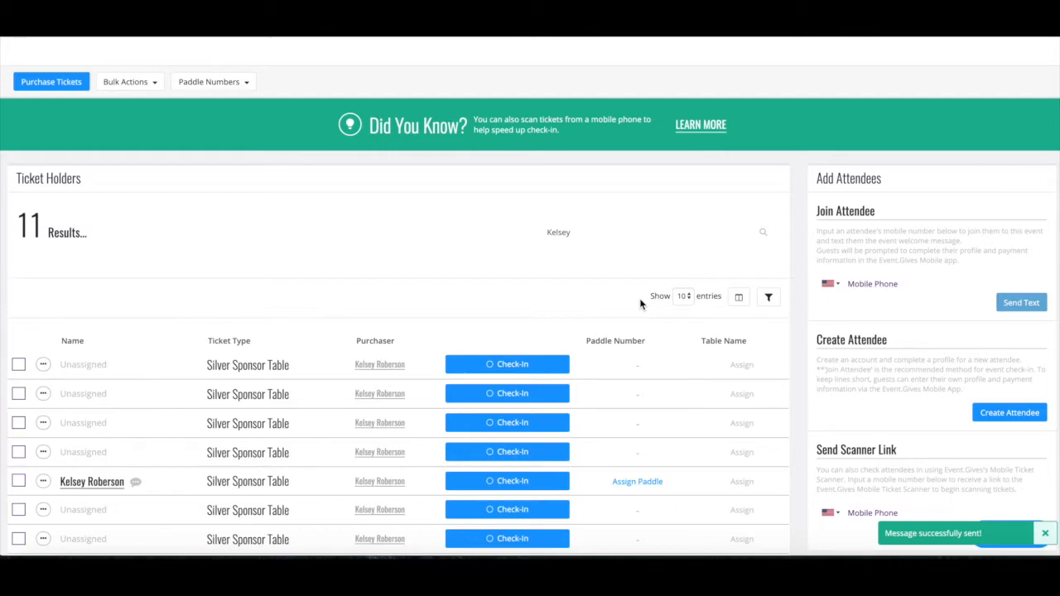
Step: Glance at the ticket holder filters, then switch to the gala's Items tab
click(769, 299)
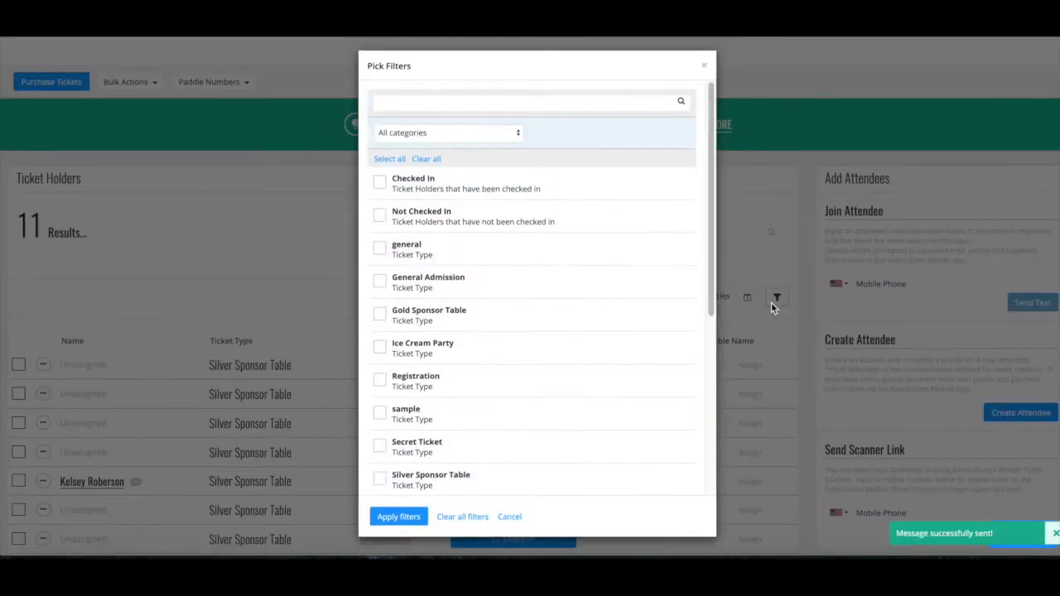
scroll(509, 307, down, 6)
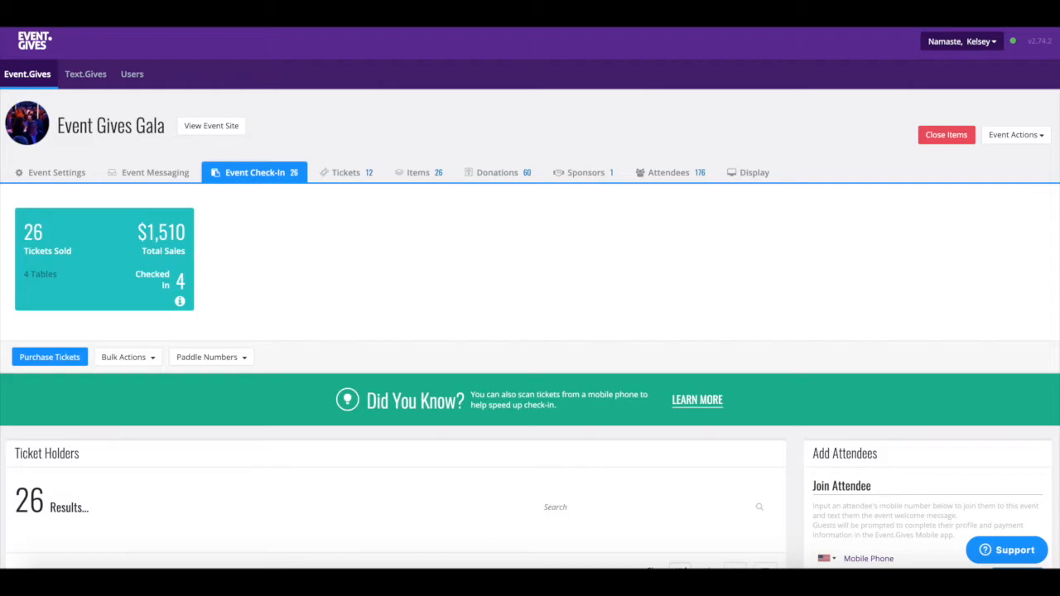
click(408, 180)
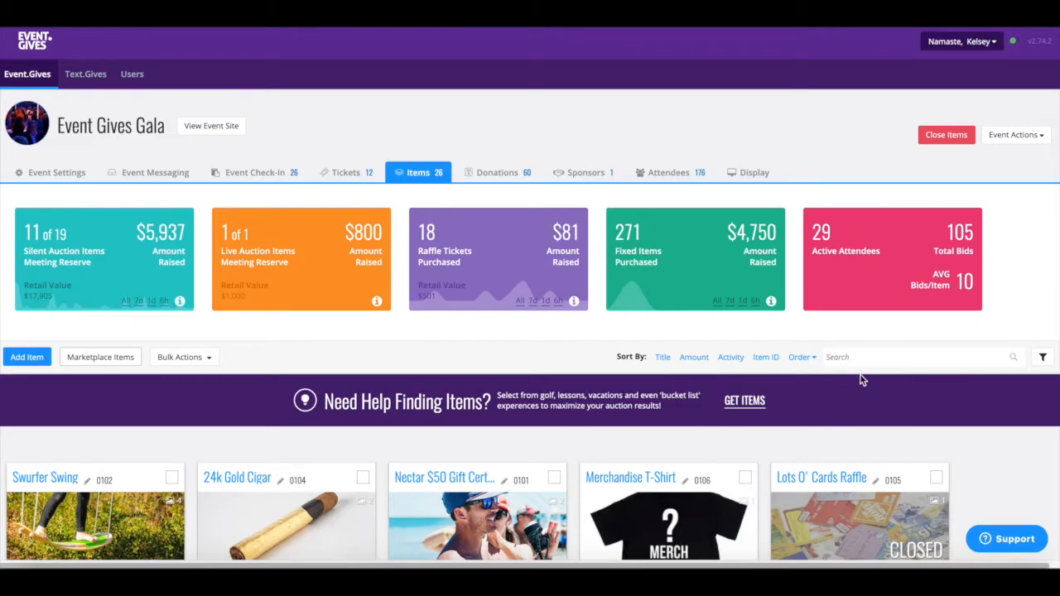
Step: Apply the Not Met Reserve filter to list the 8 zero-bid items, then remove it
click(1044, 357)
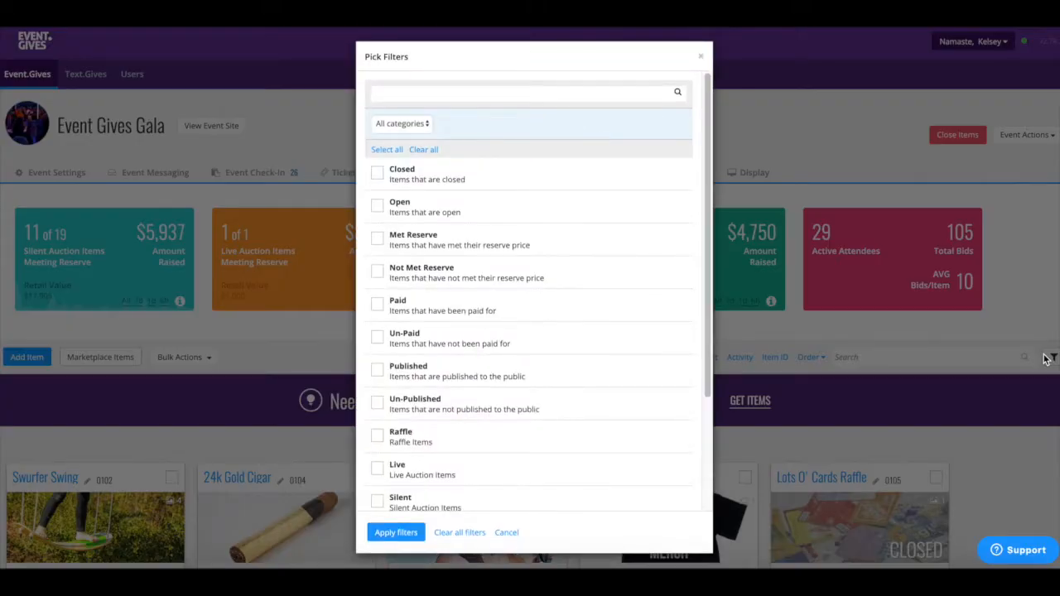
click(377, 272)
click(390, 534)
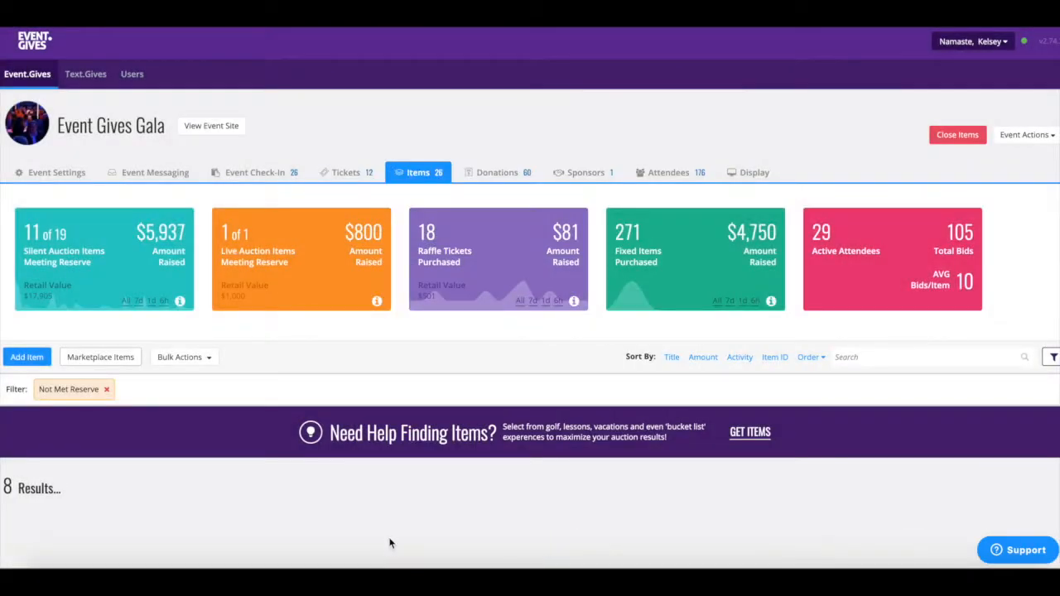
scroll(562, 425, down, 2)
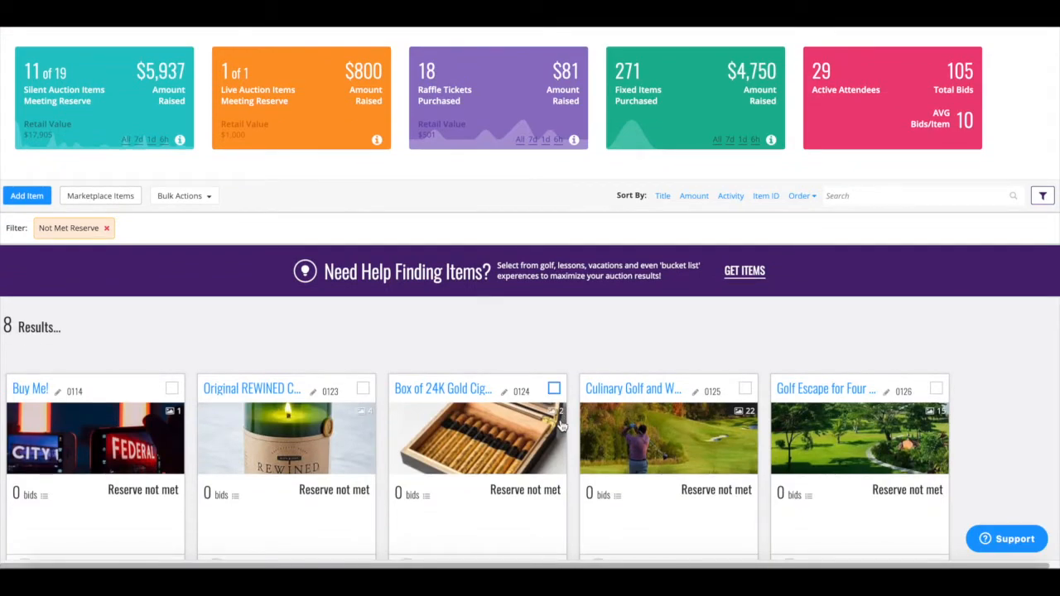
click(106, 228)
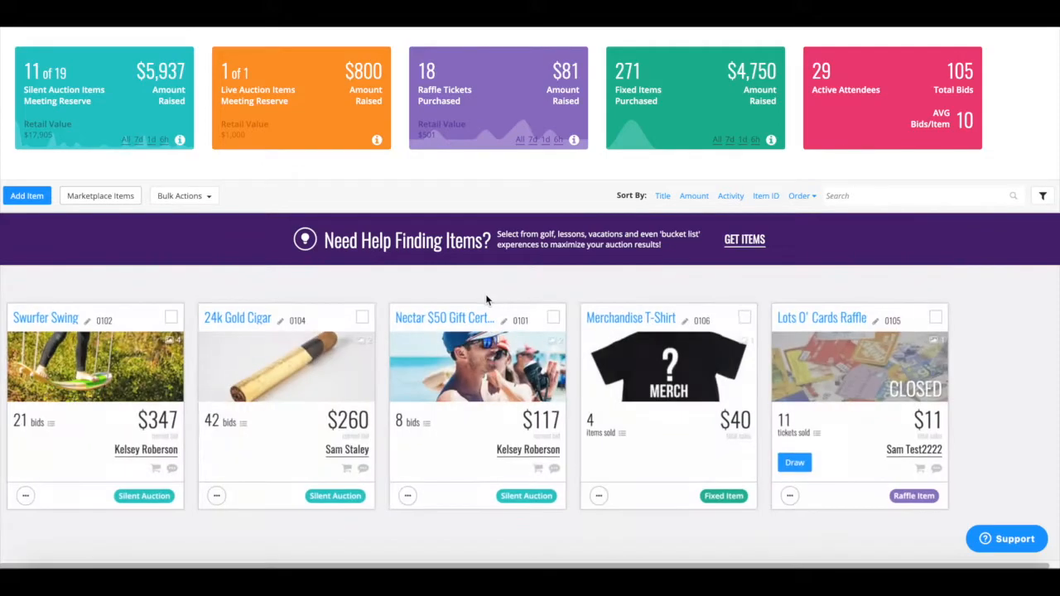
scroll(569, 373, down, 1)
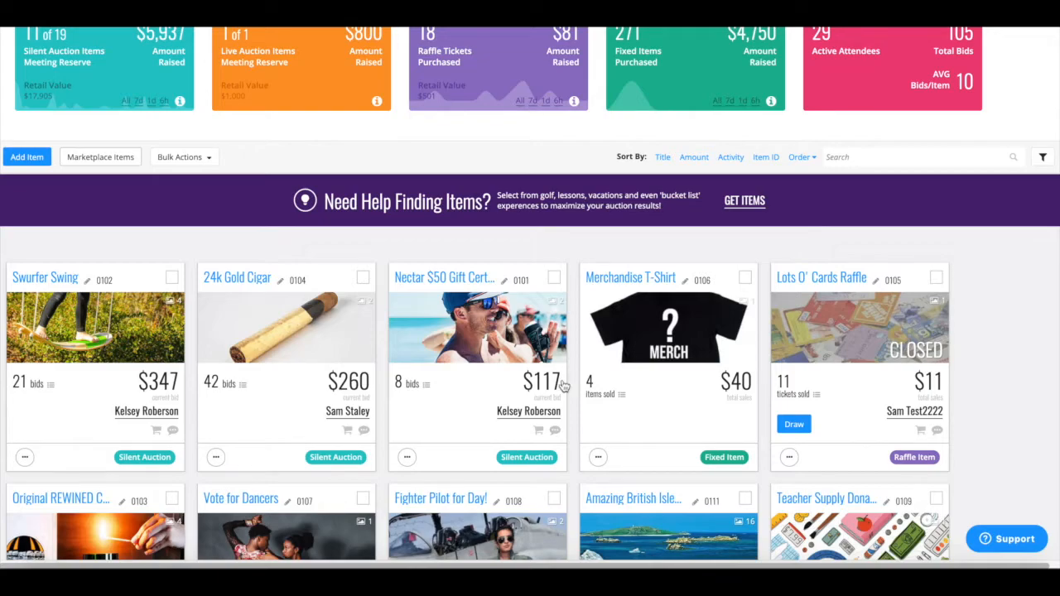
click(224, 385)
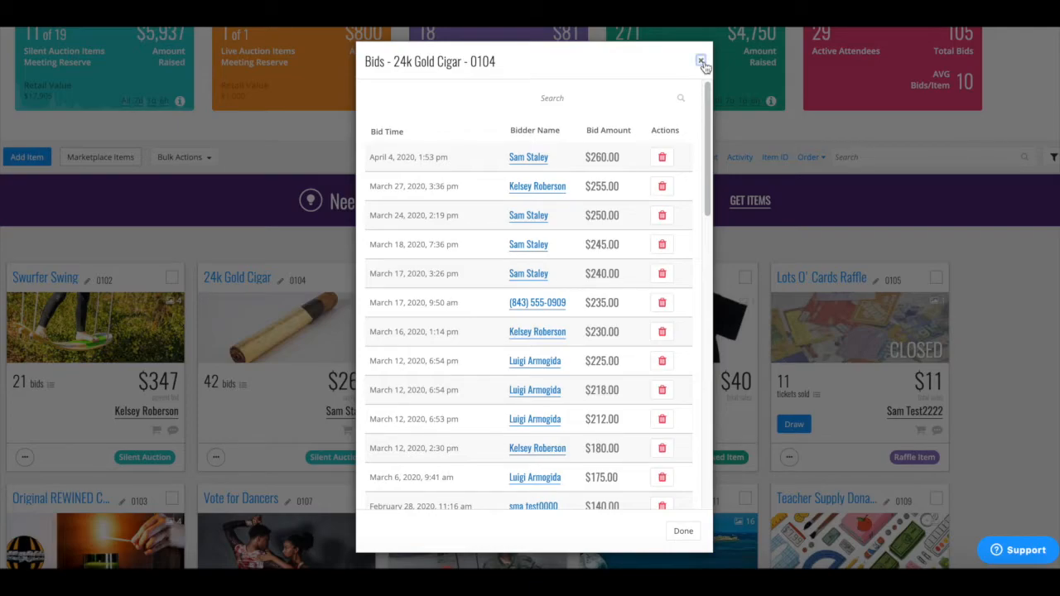
click(701, 61)
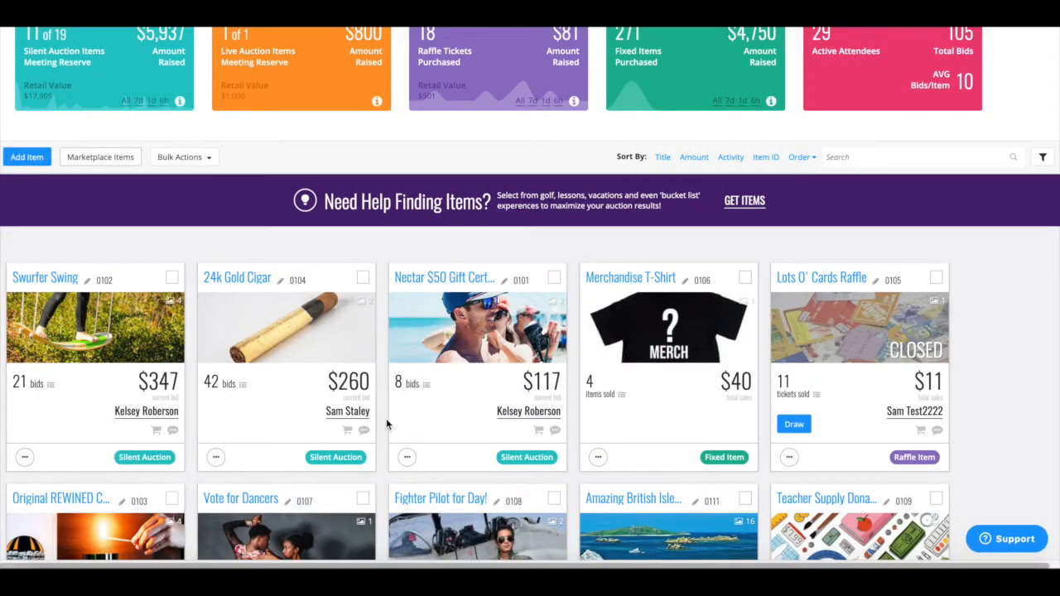
mouse_move(355, 421)
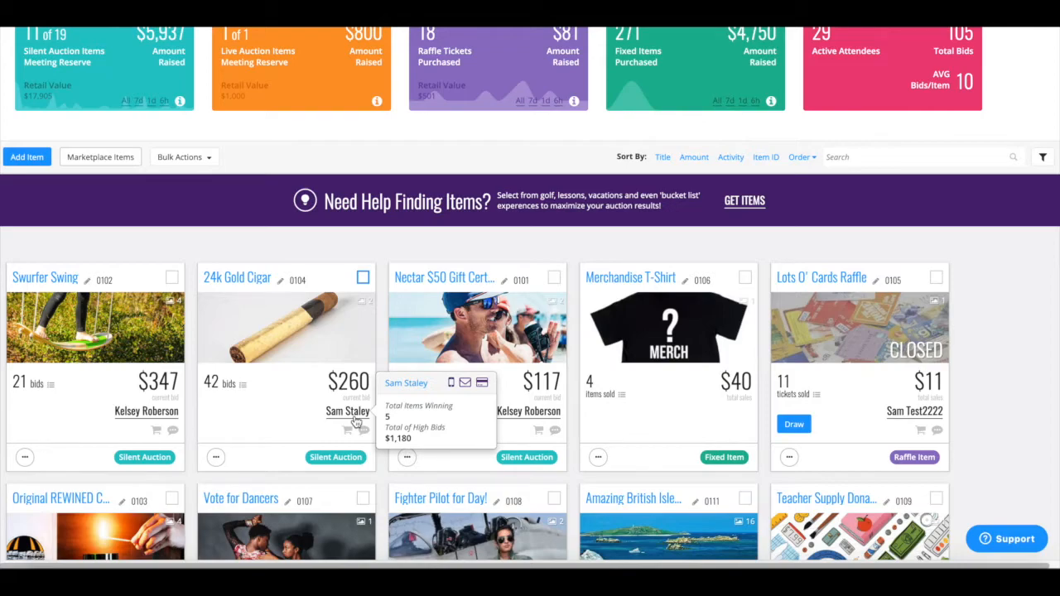
click(348, 431)
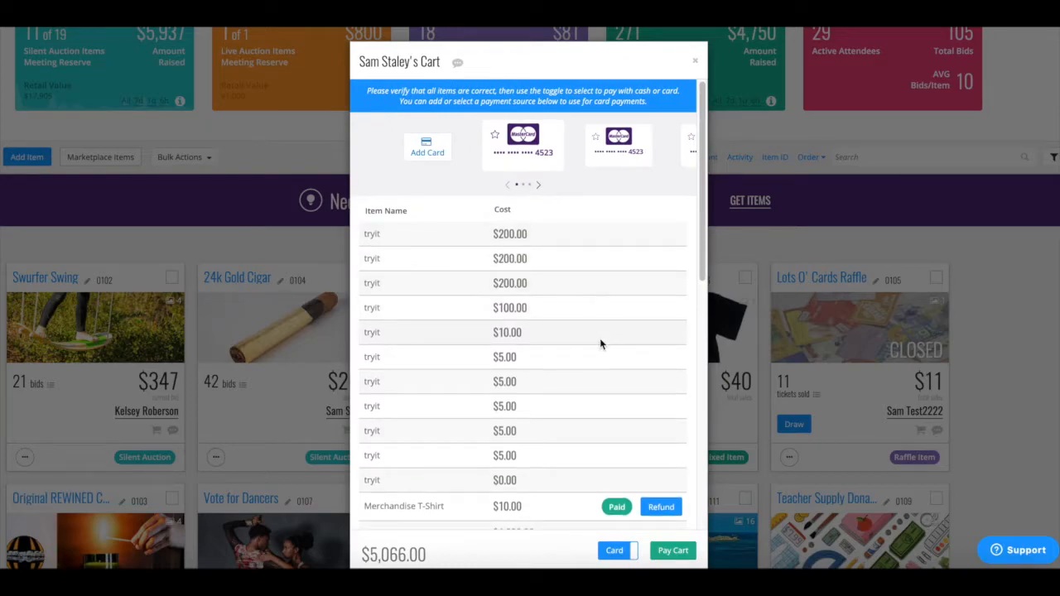
scroll(600, 341, down, 4)
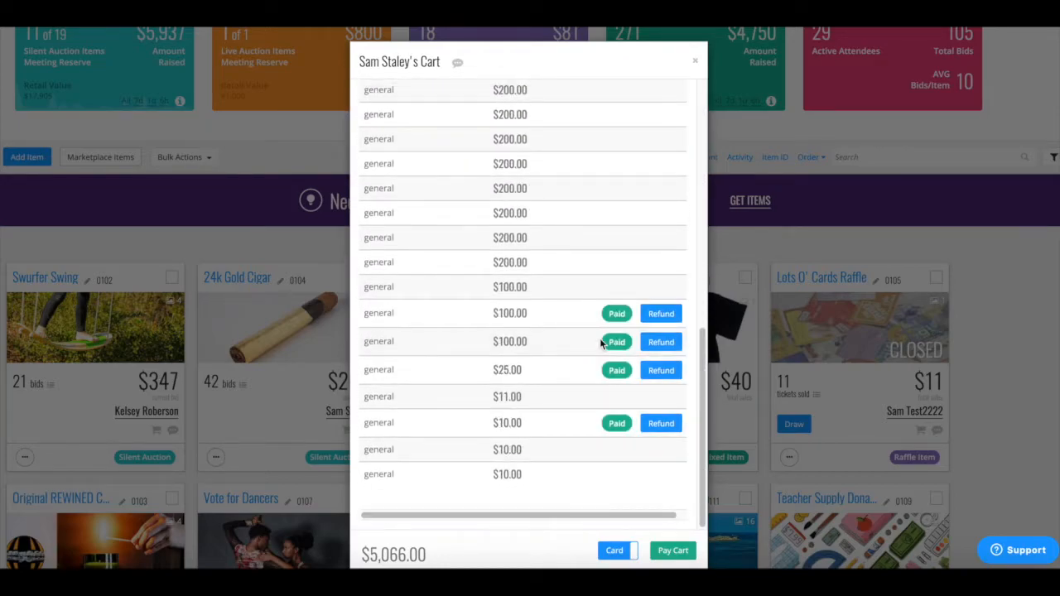
click(696, 61)
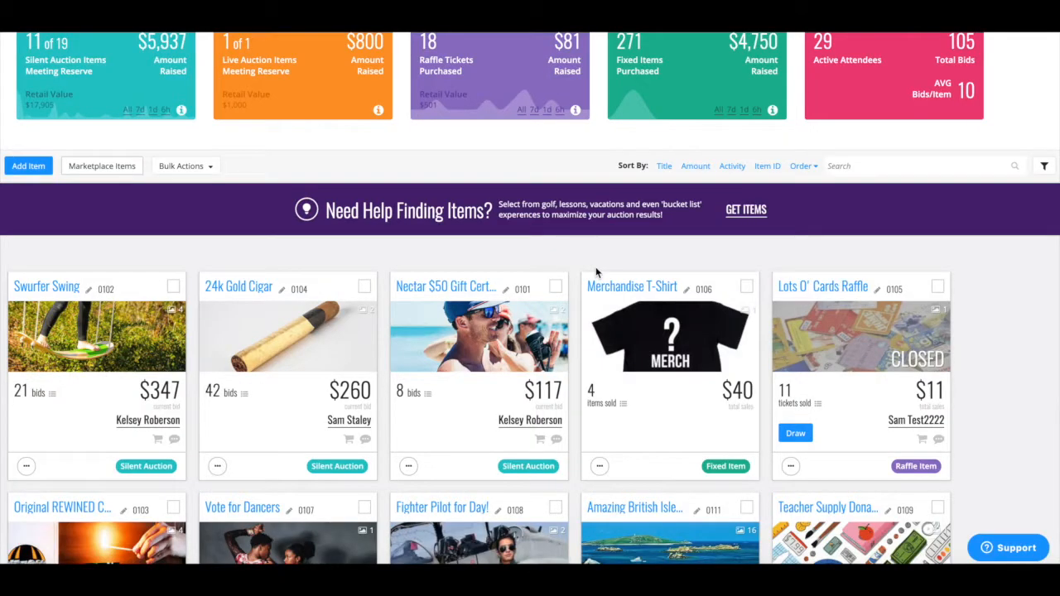
click(365, 440)
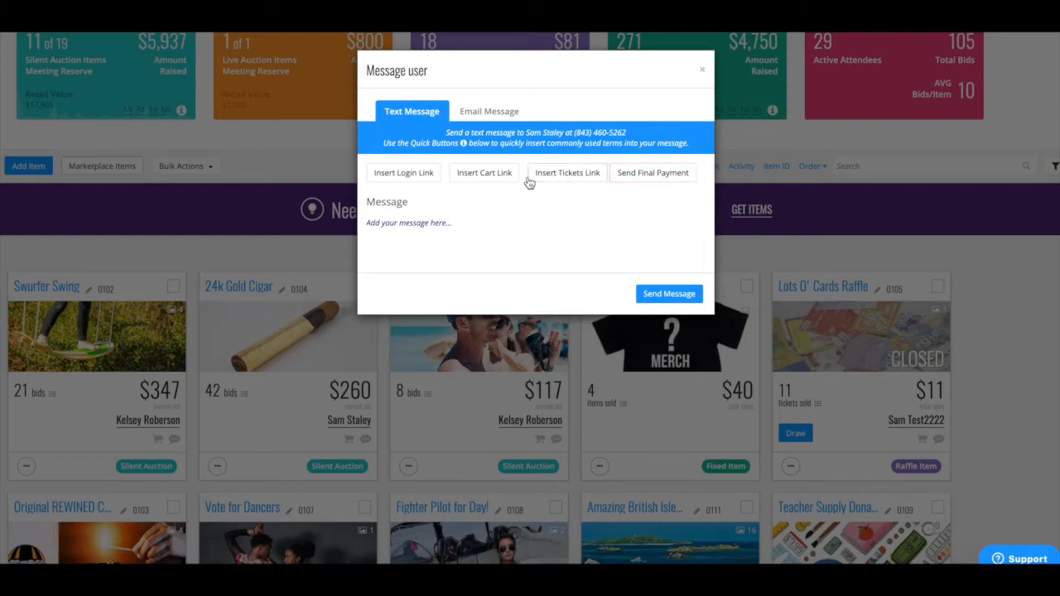
click(703, 70)
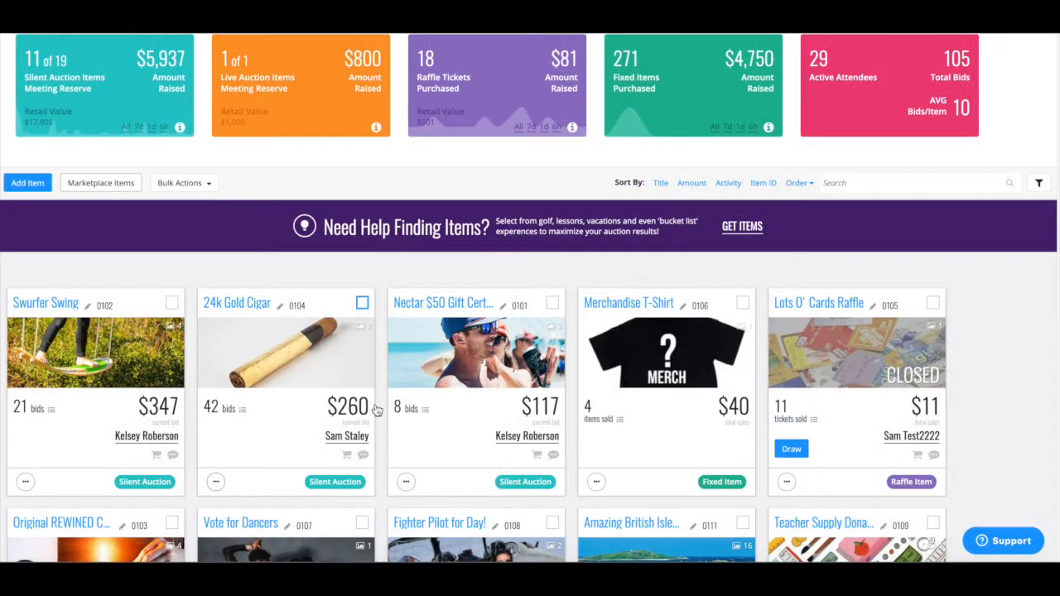
scroll(380, 408, down, 2)
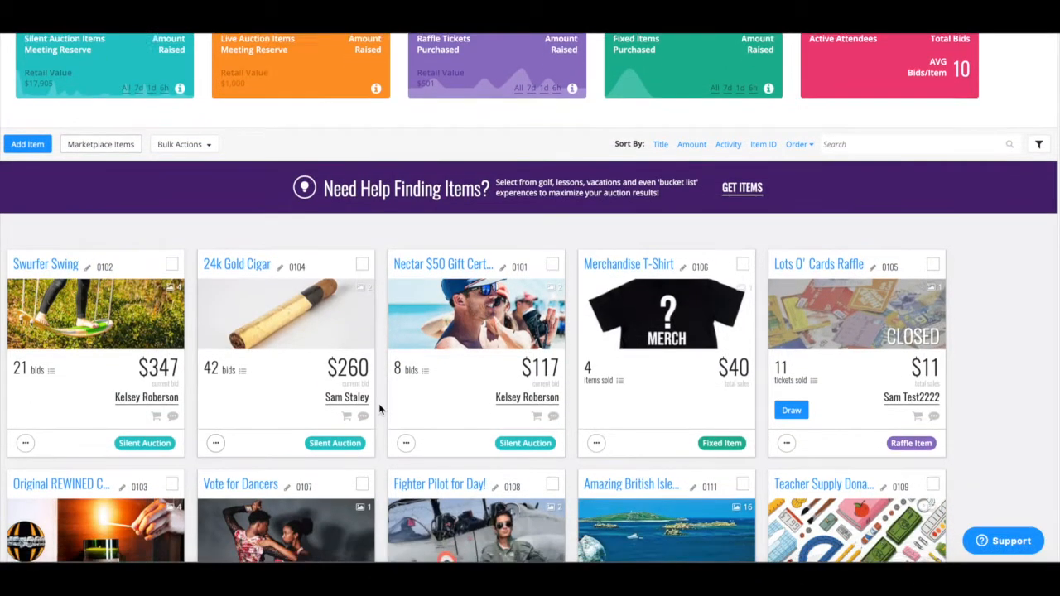
scroll(378, 407, down, 3)
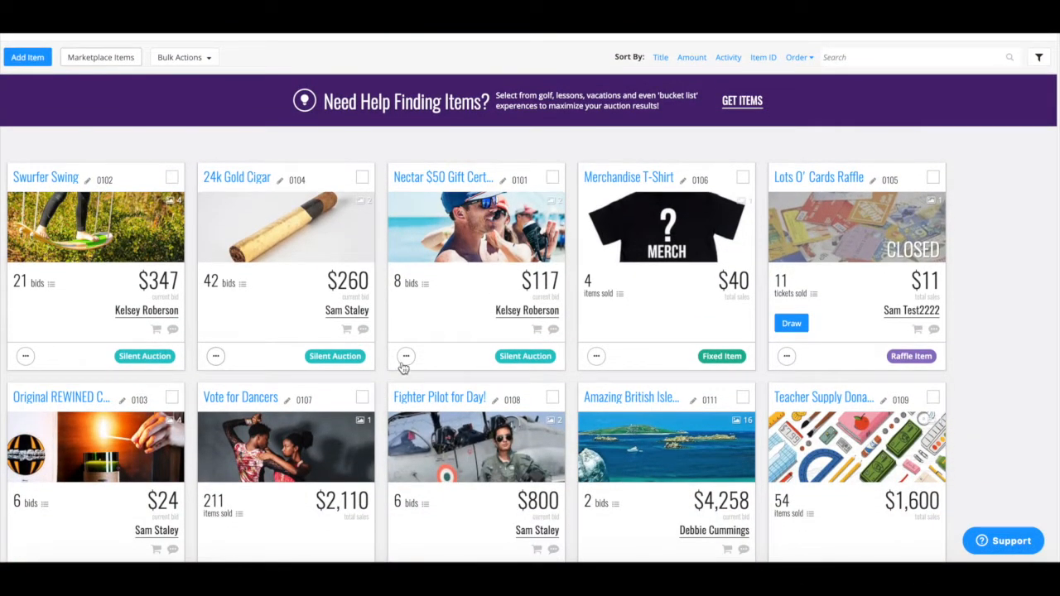
click(215, 356)
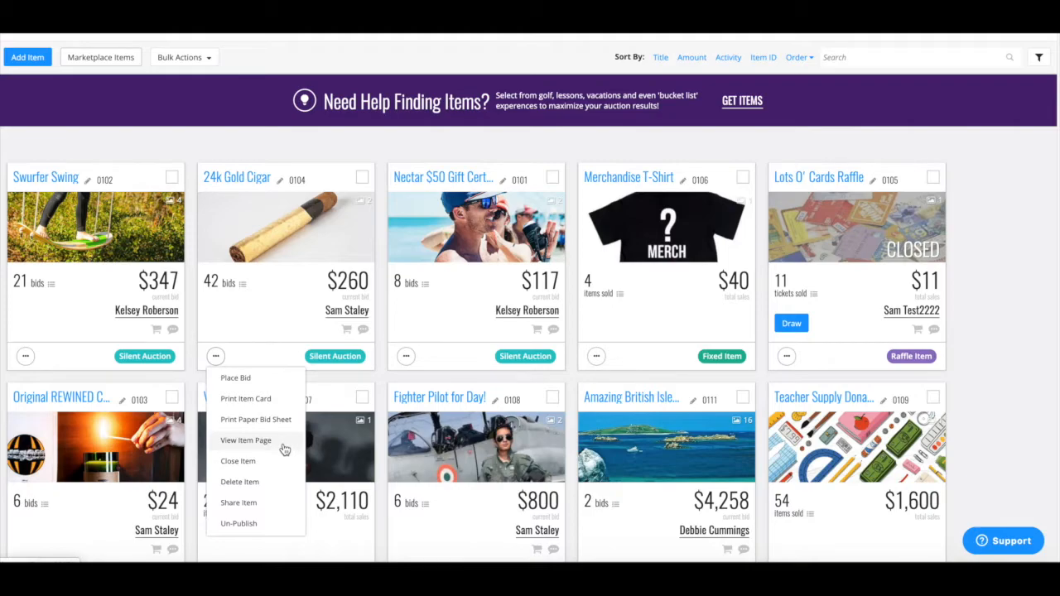
click(383, 386)
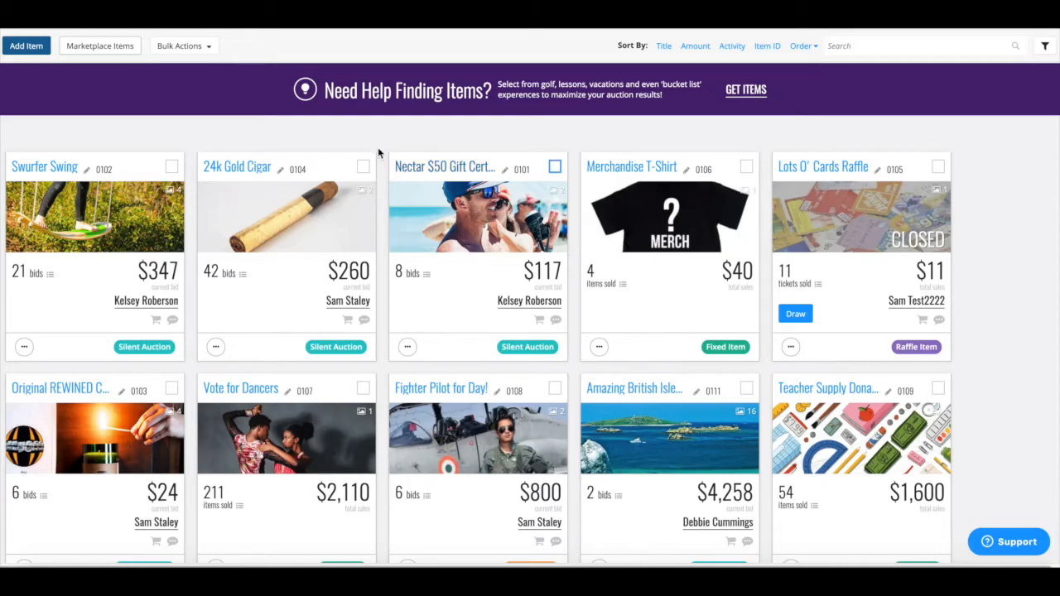
Step: Begin a new item and choose the Auction Item type
click(26, 46)
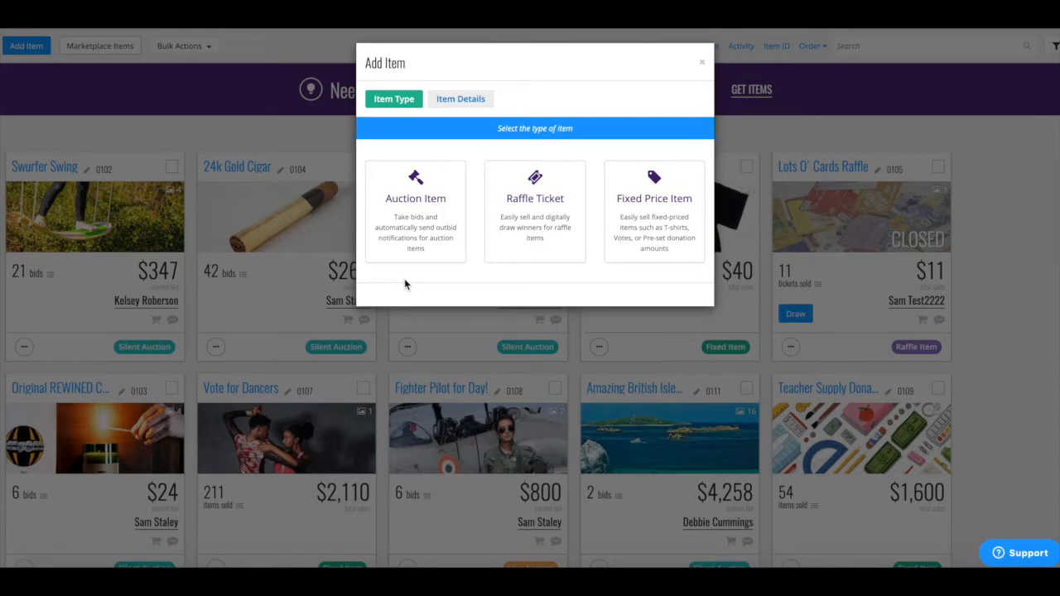
click(414, 243)
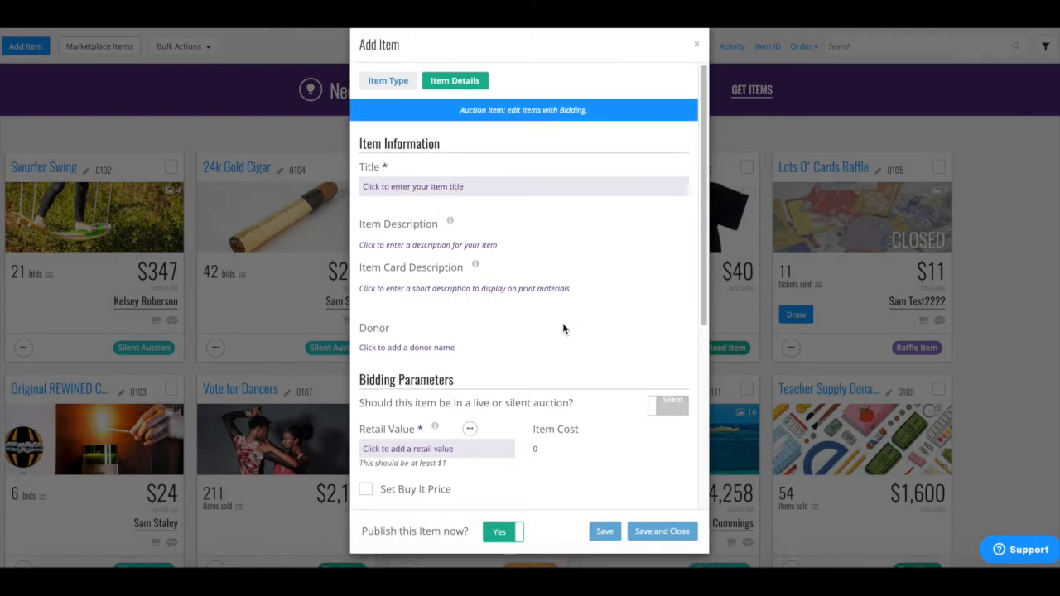
scroll(563, 329, down, 1)
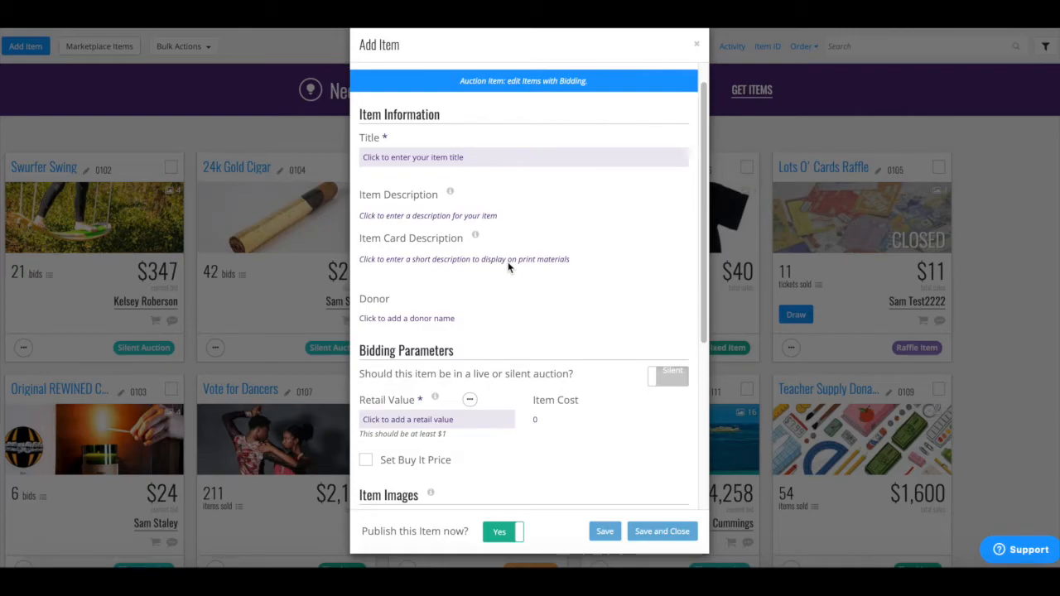
scroll(507, 262, down, 1)
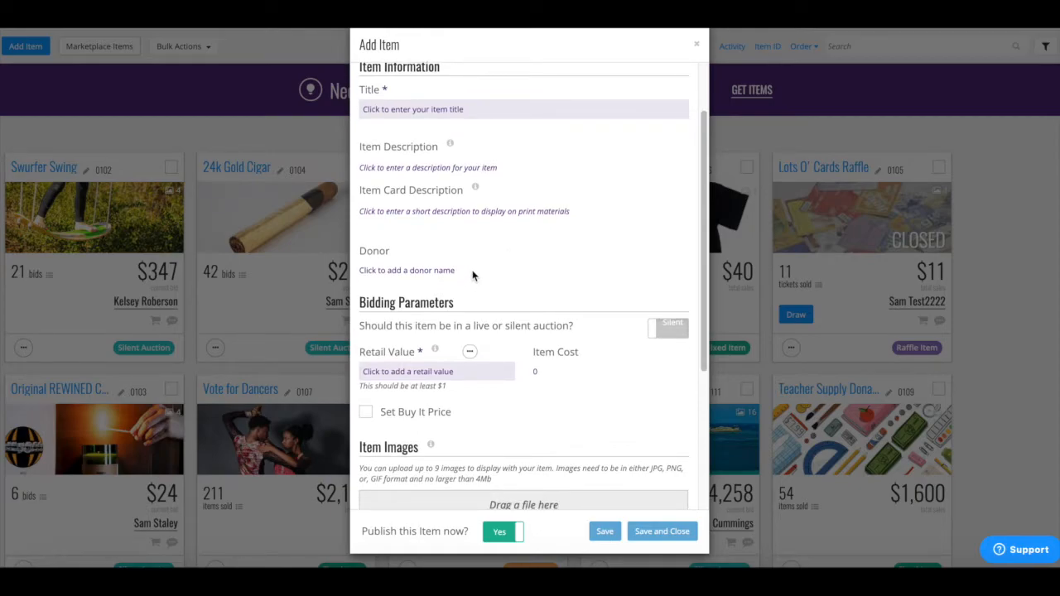
scroll(472, 276, down, 3)
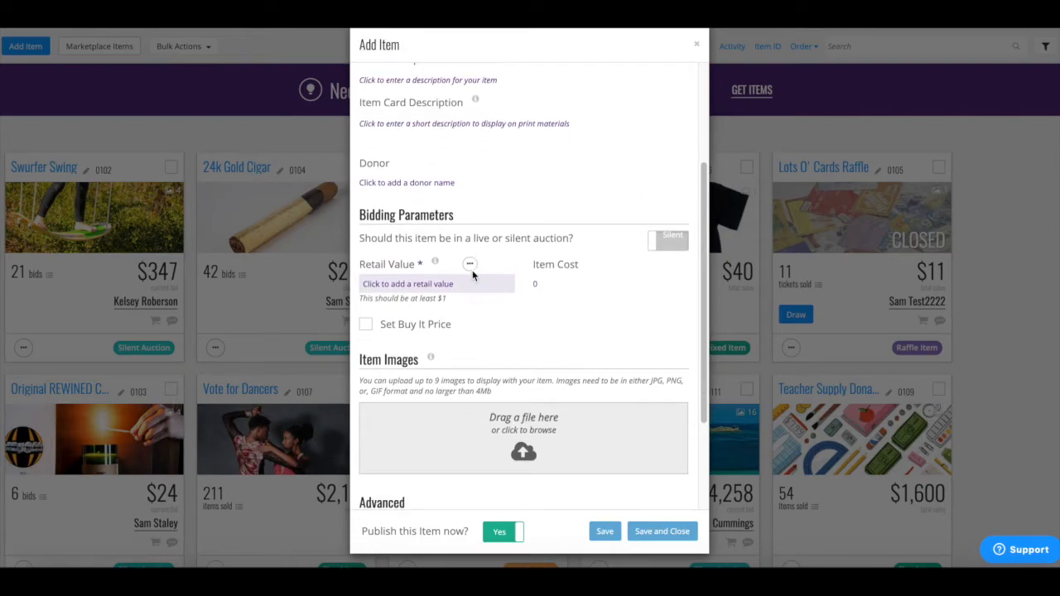
scroll(490, 278, down, 1)
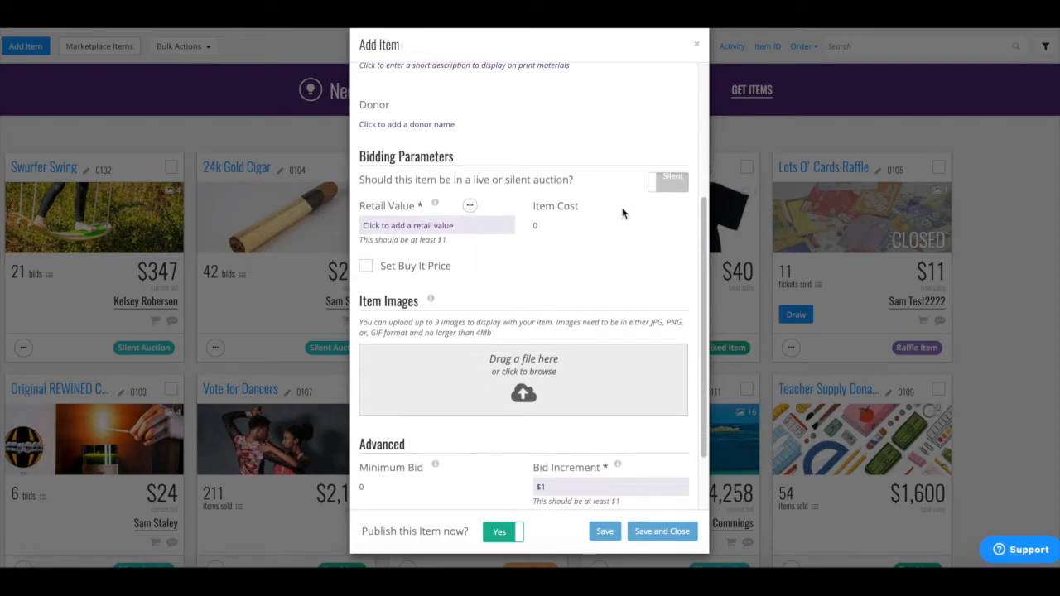
click(663, 188)
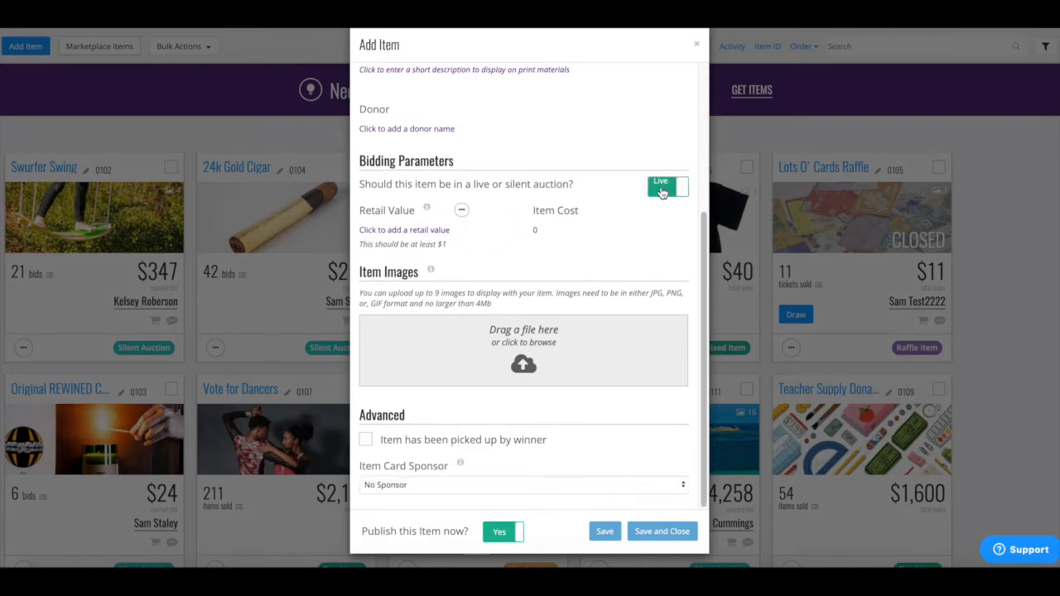
click(663, 188)
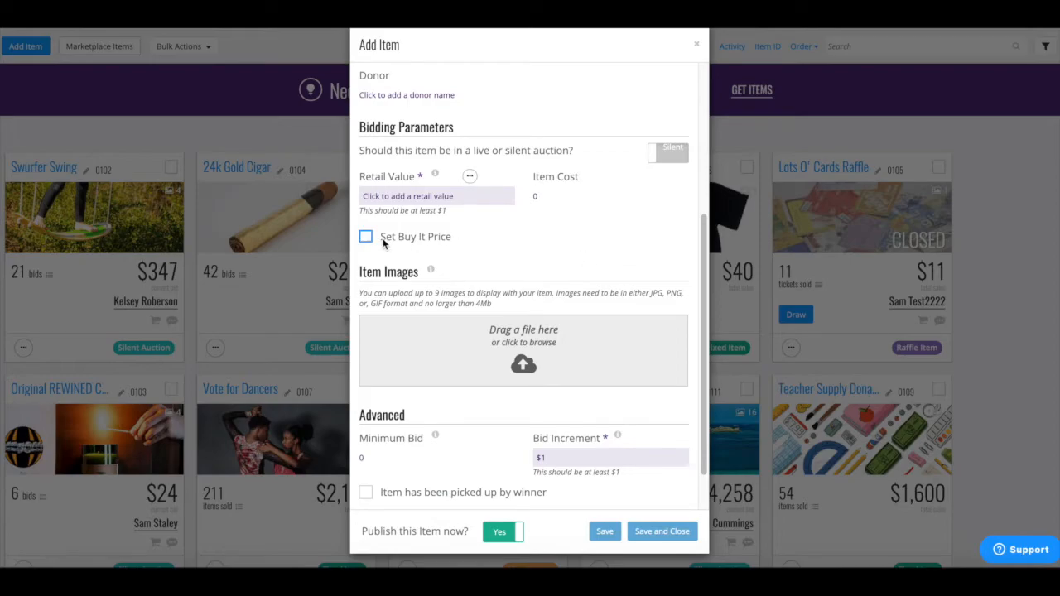
Step: Set the item's retail value to 100, minimum bid to $300 and bid increment to $80
click(415, 196)
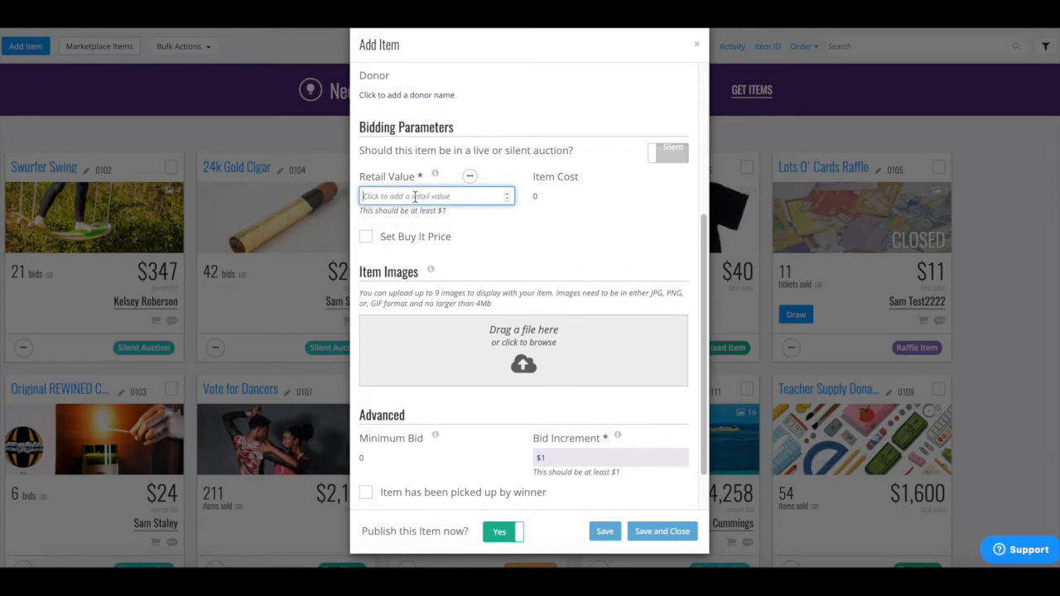
text(100)
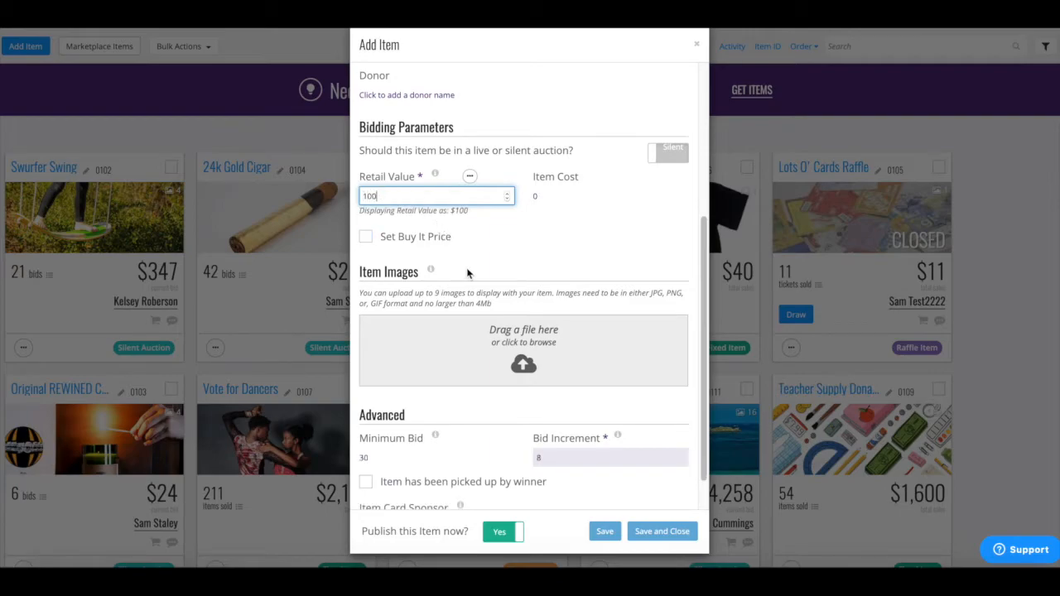
click(410, 456)
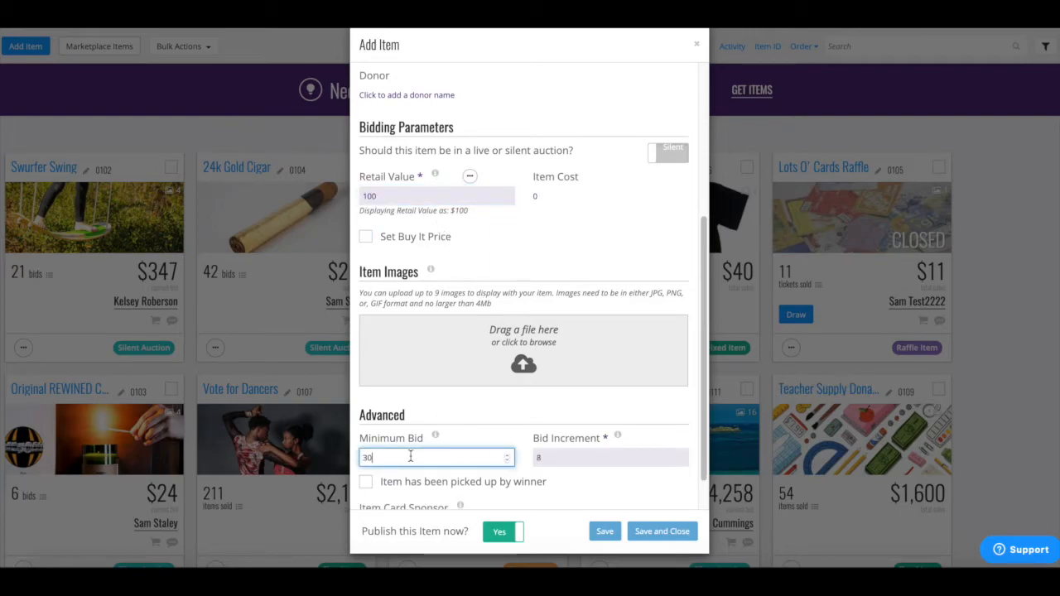
text(0)
click(557, 457)
text(80)
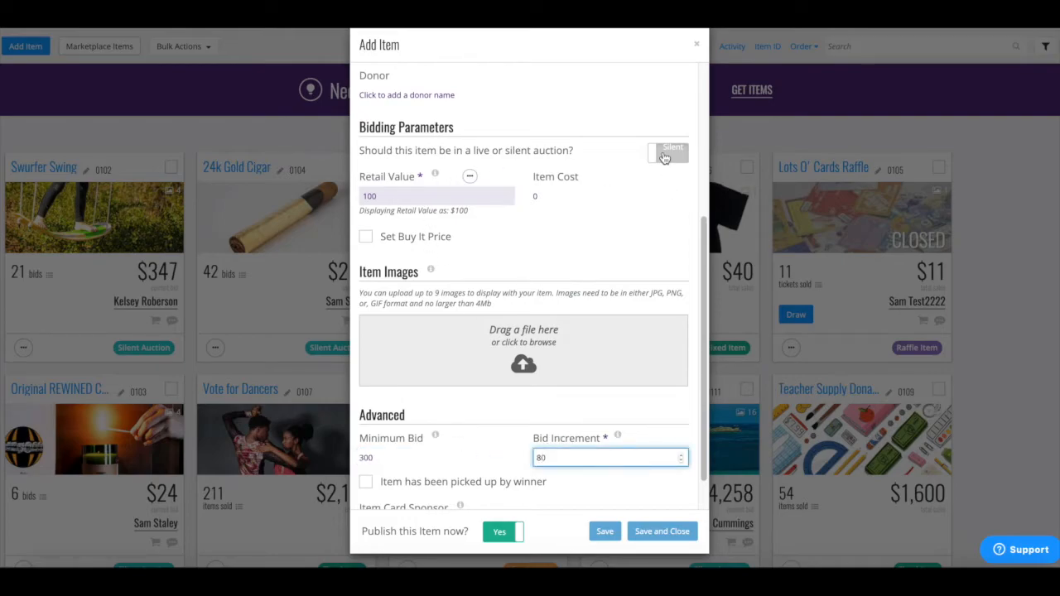
click(629, 286)
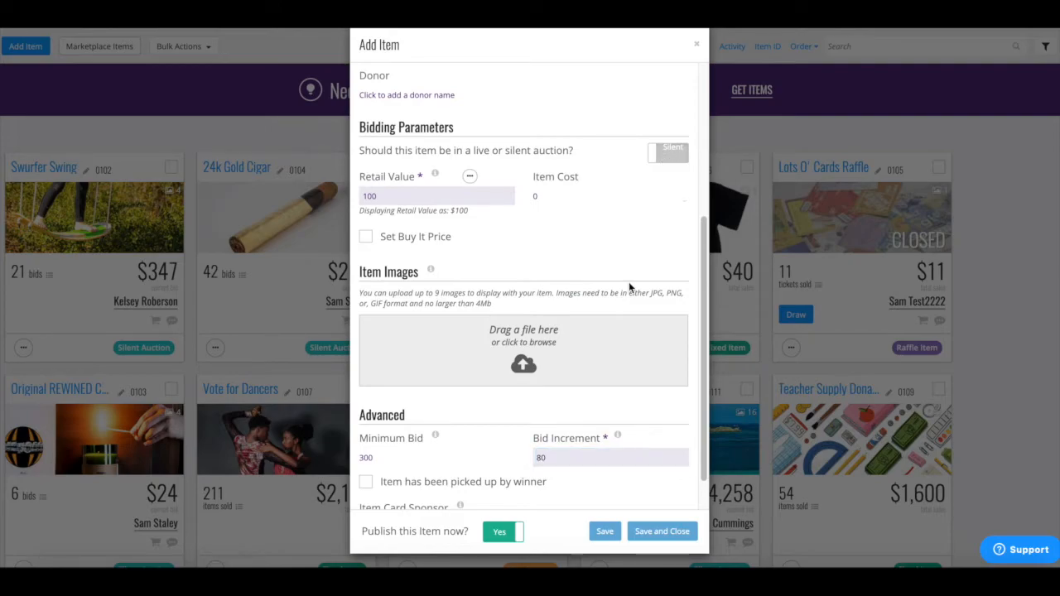
click(469, 176)
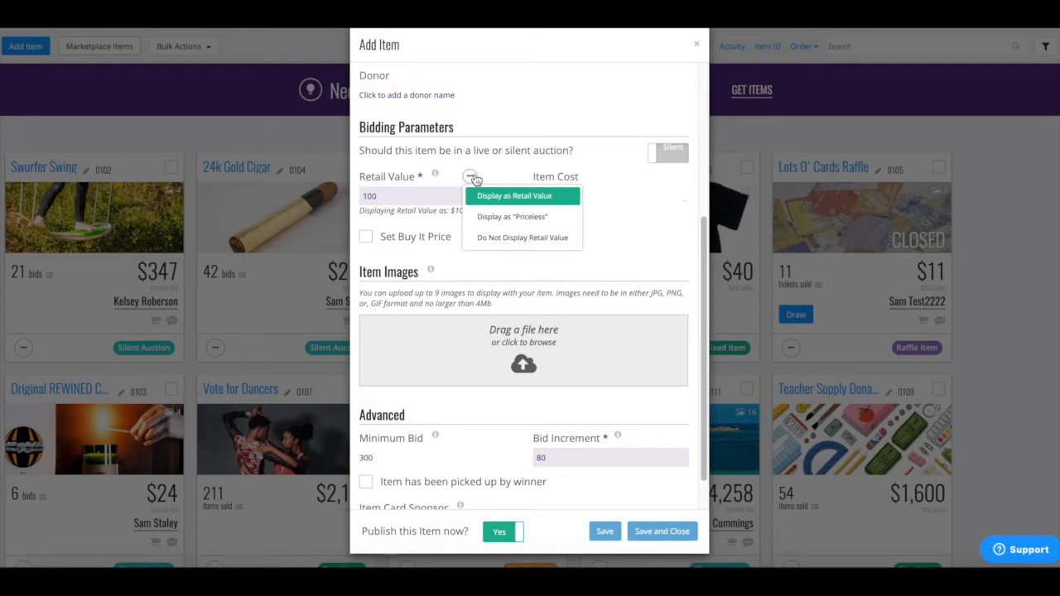
click(472, 177)
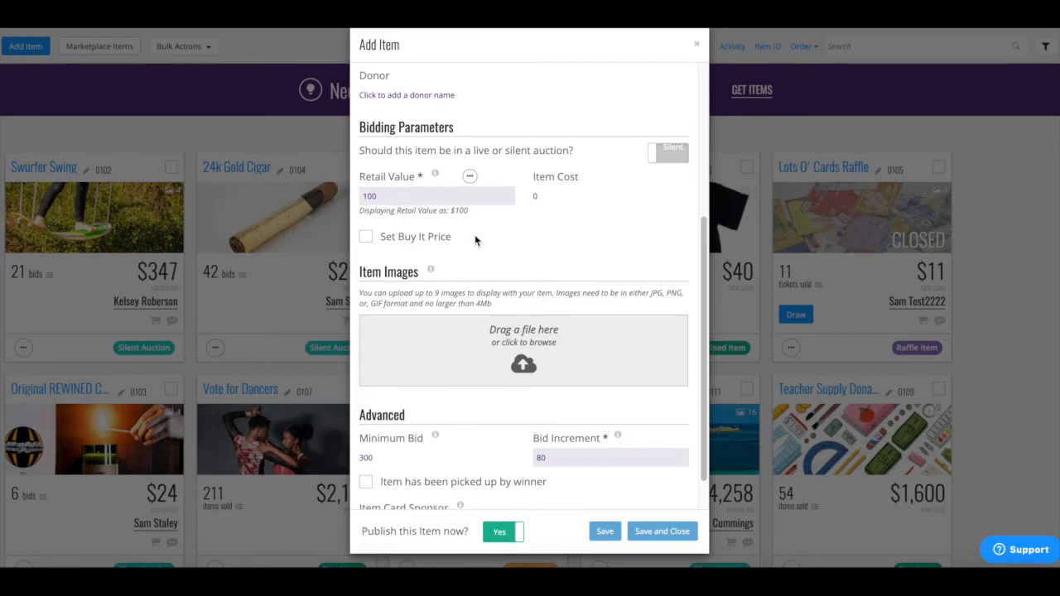
Step: Enable Set Buy It Price, keep No Sponsor, and leave Publish this Item now at Yes
click(441, 241)
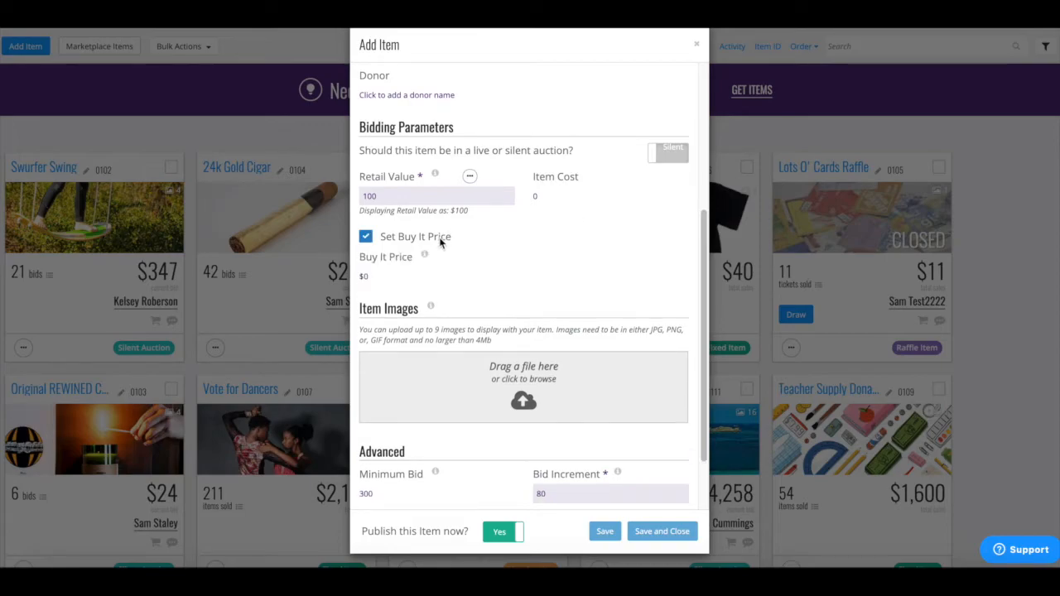
scroll(509, 281, down, 1)
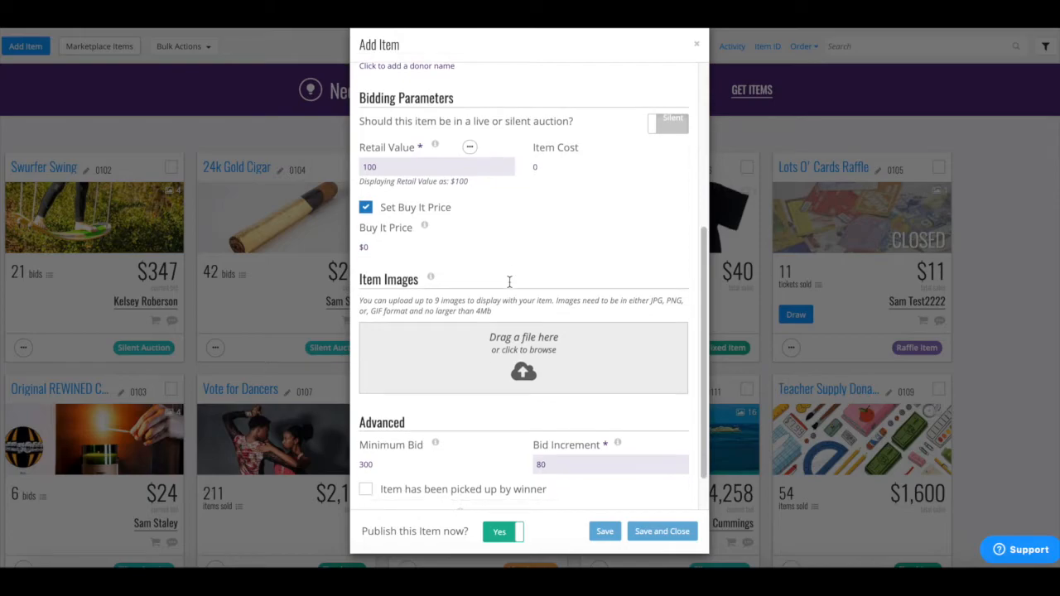
scroll(509, 281, down, 2)
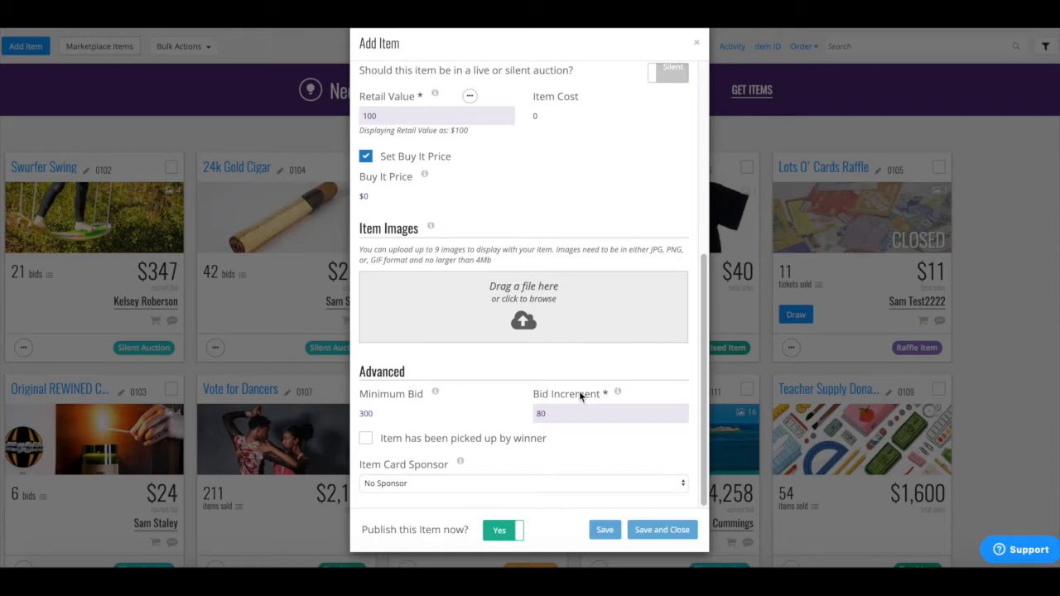
click(561, 484)
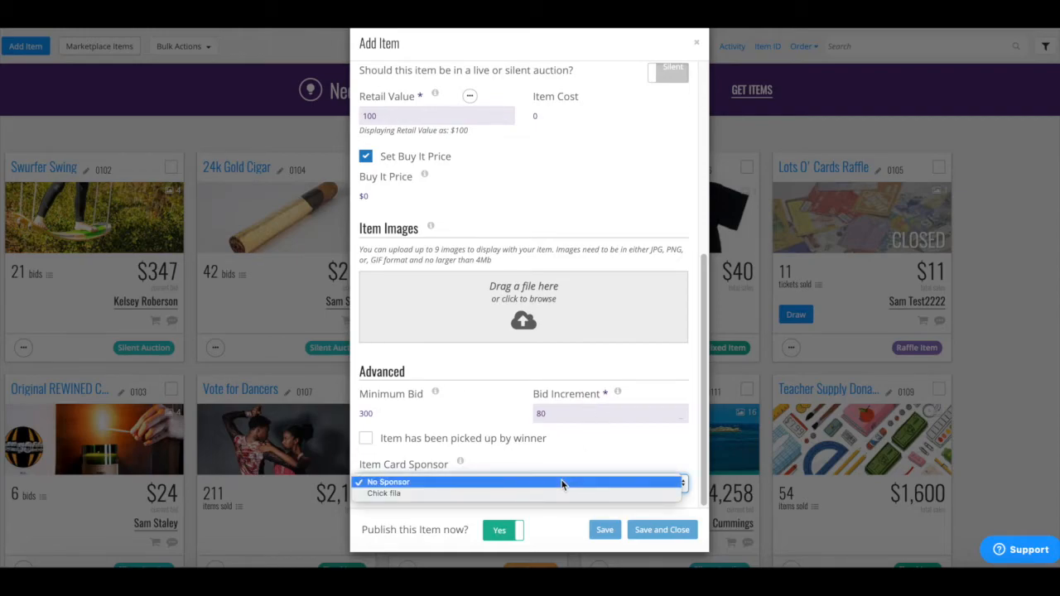
click(561, 483)
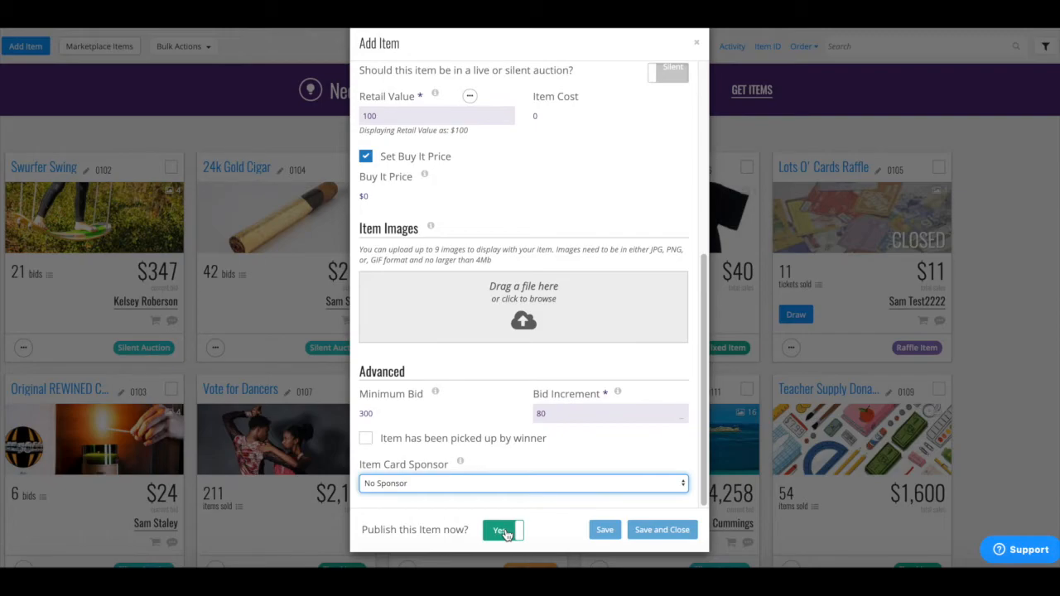
click(503, 532)
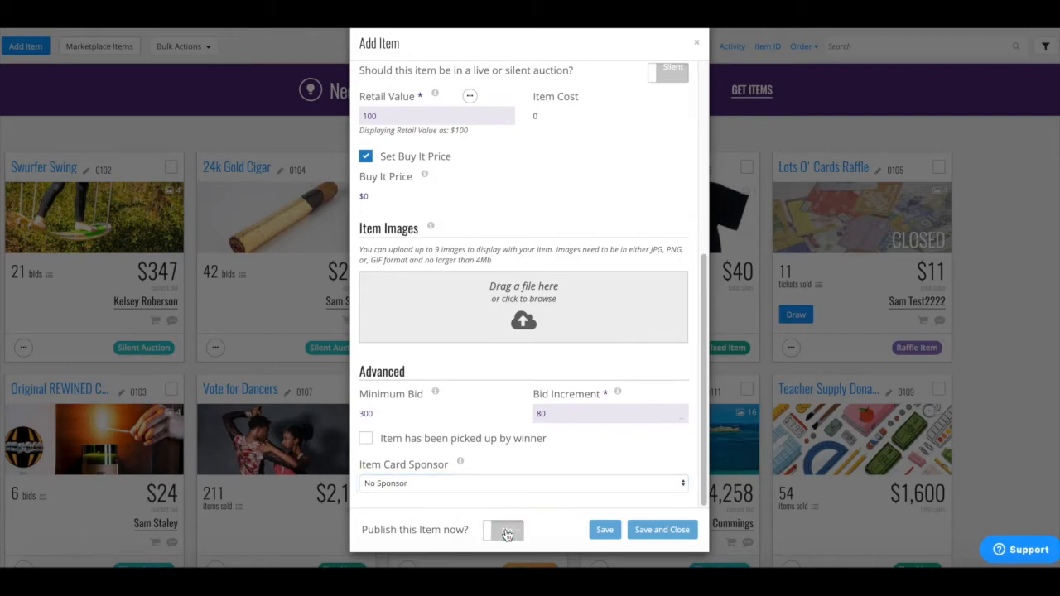
click(507, 531)
Step: Discard the auction item, start a Raffle Ticket item and tick Show on Event Ticketing
click(700, 43)
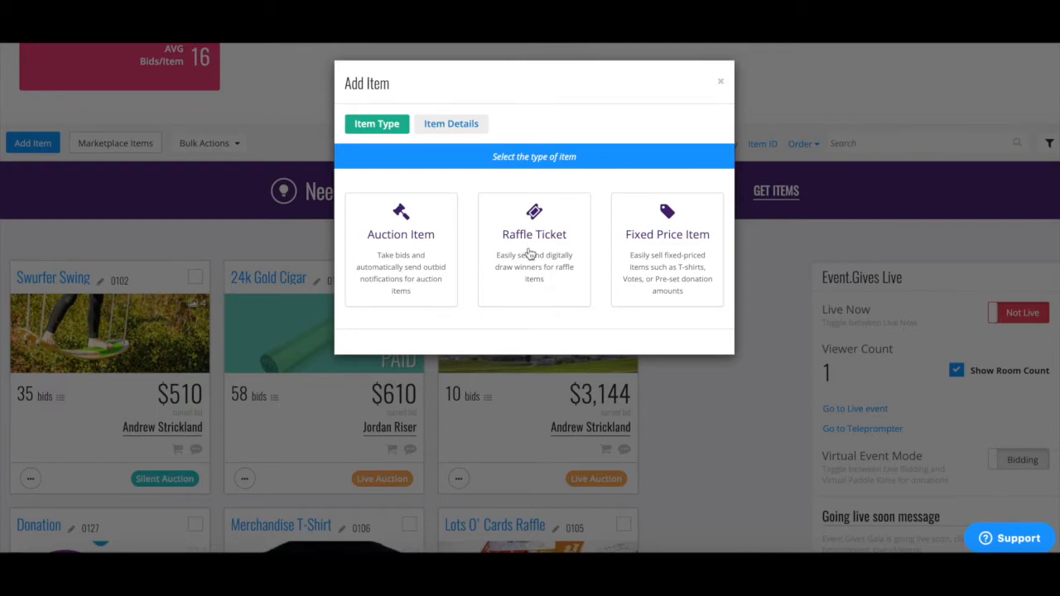
click(529, 254)
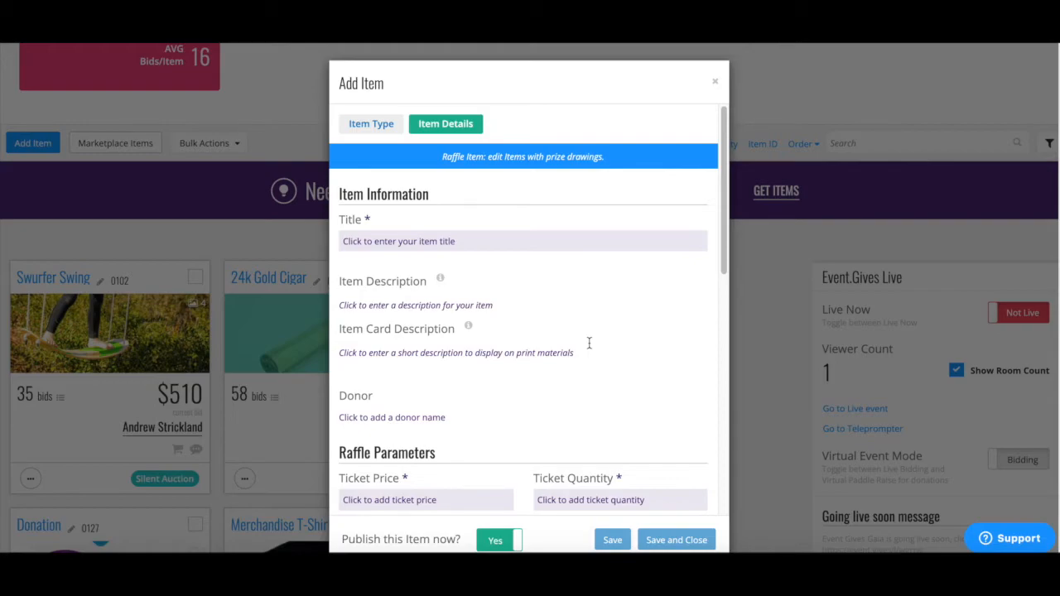
scroll(589, 341, down, 4)
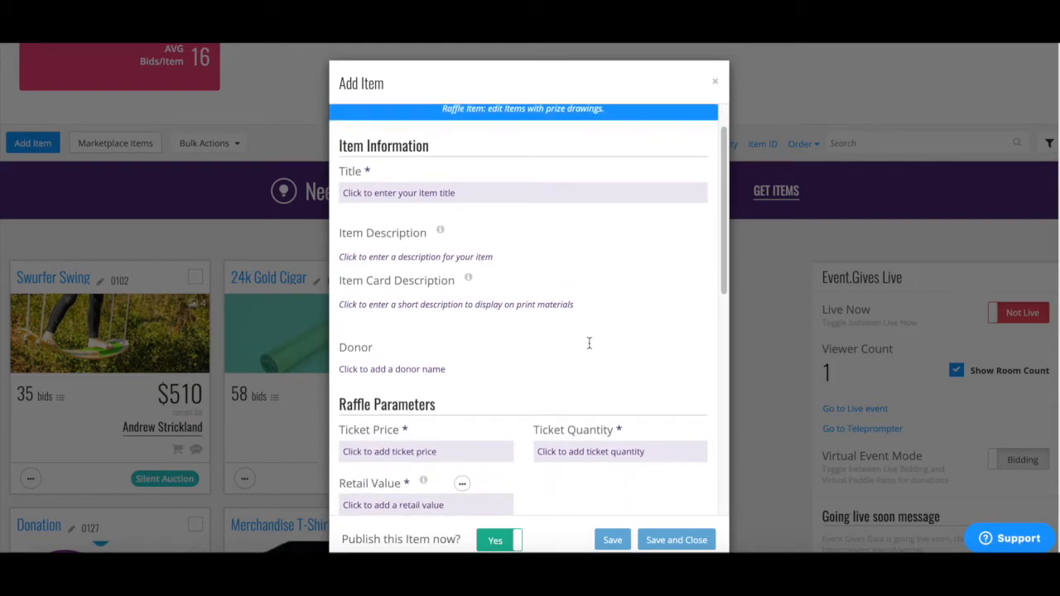
scroll(588, 342, down, 3)
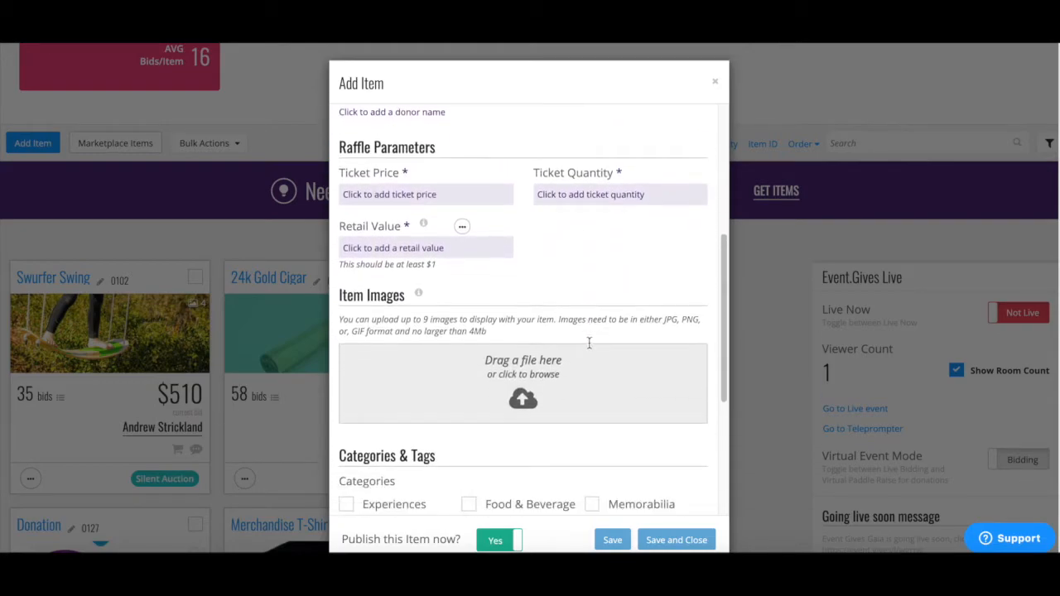
scroll(585, 348, down, 1)
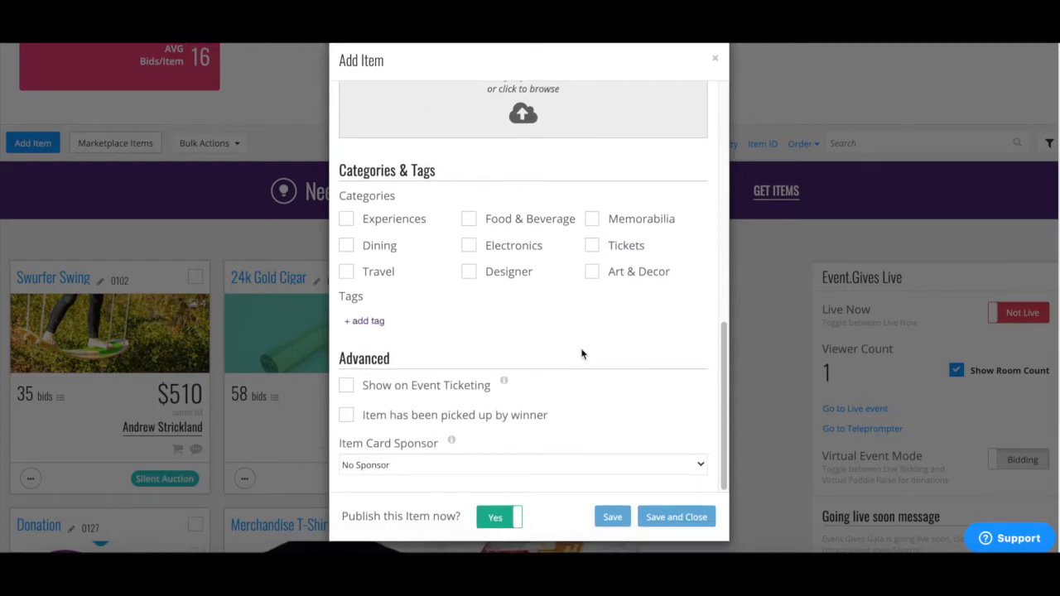
click(346, 386)
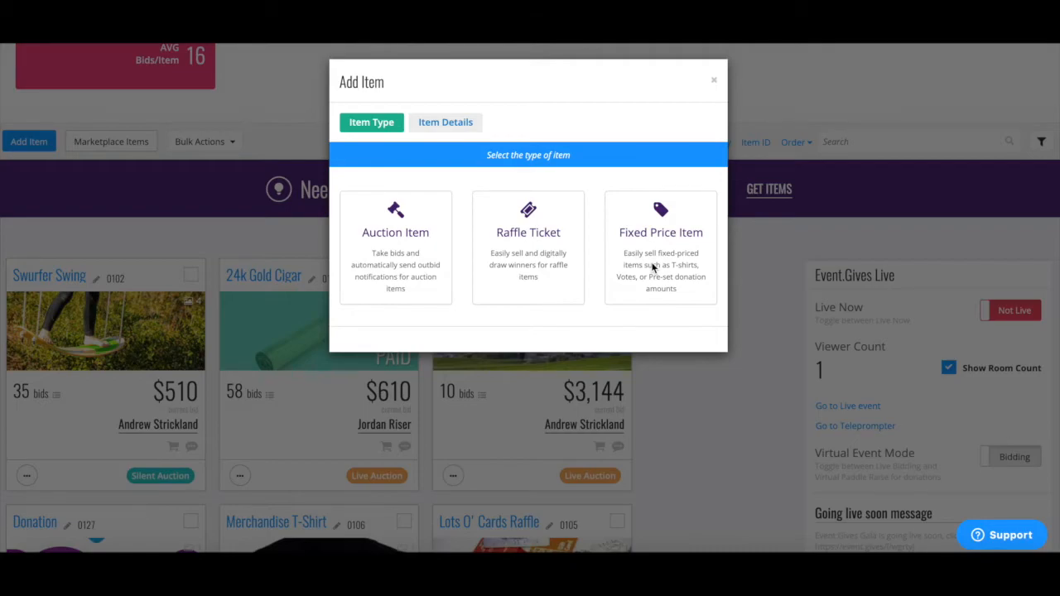
Step: Create a Fixed Price Item titled Tshirt with price 25 and quantity 100
click(649, 266)
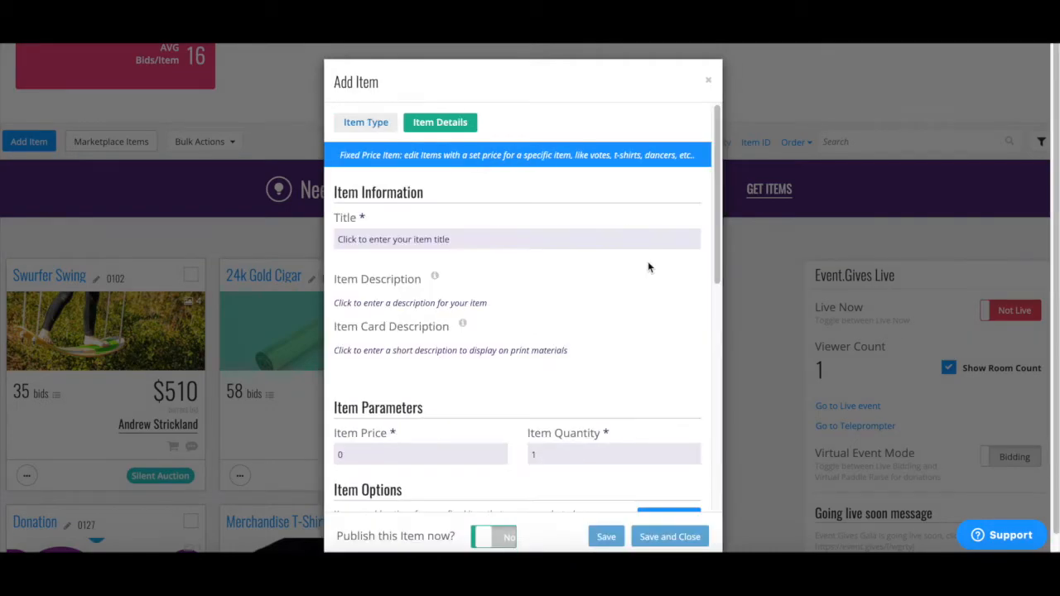
click(516, 248)
text(Tshirt)
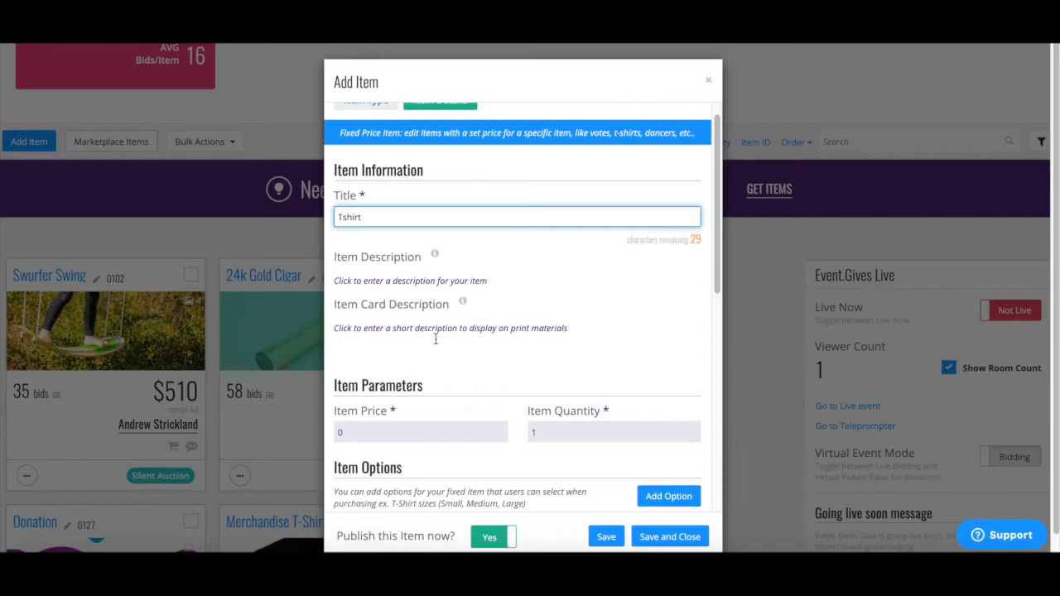
scroll(436, 338, down, 3)
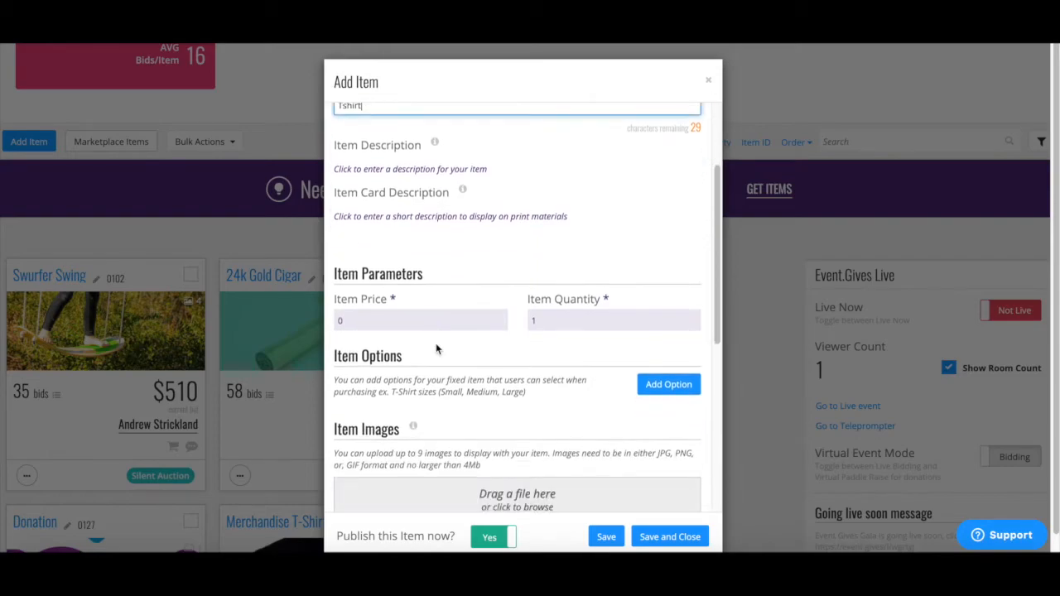
click(361, 305)
key(BackSpace)
text(25)
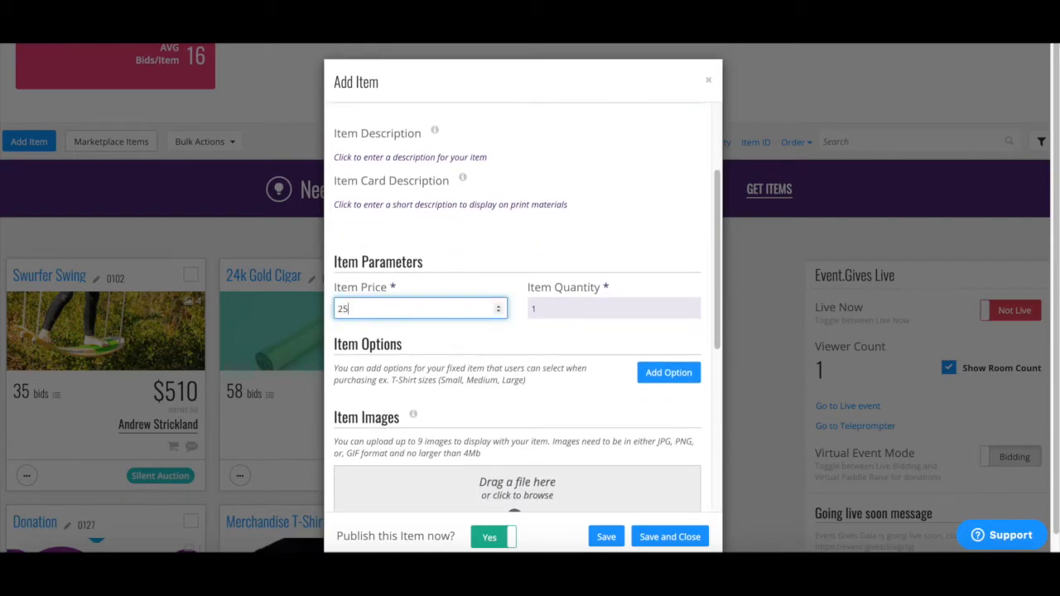
click(578, 303)
text(00)
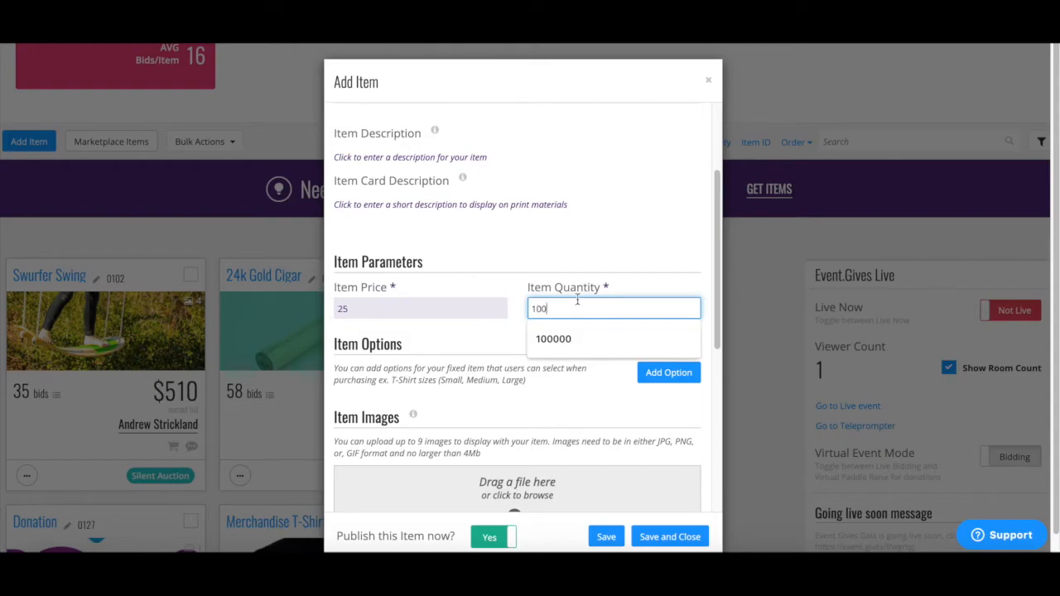
click(614, 394)
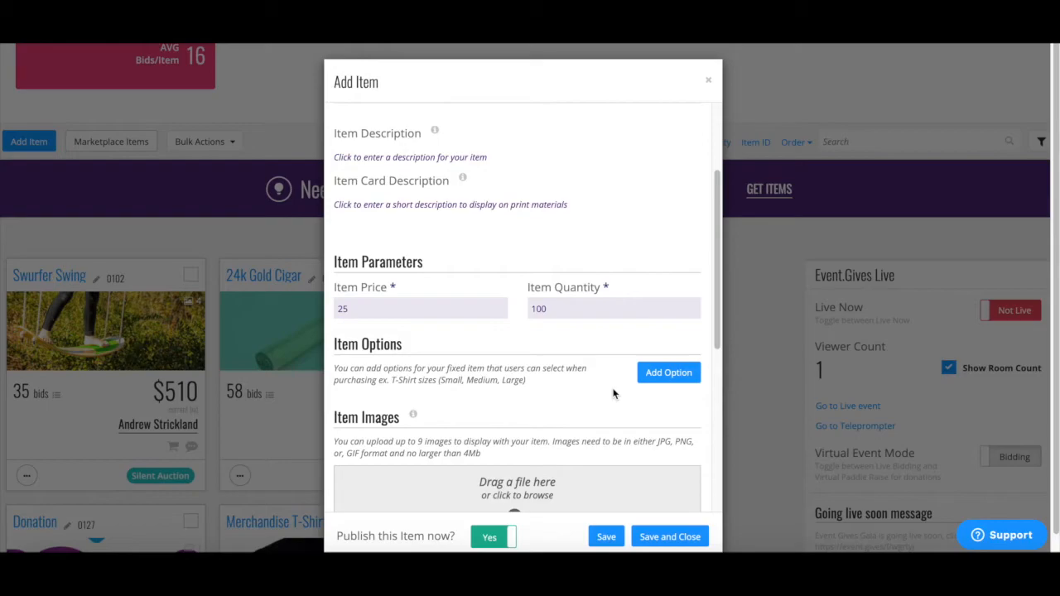
Step: Save the Tshirt and add a Select Input option named 'What Size Shirt'
click(672, 377)
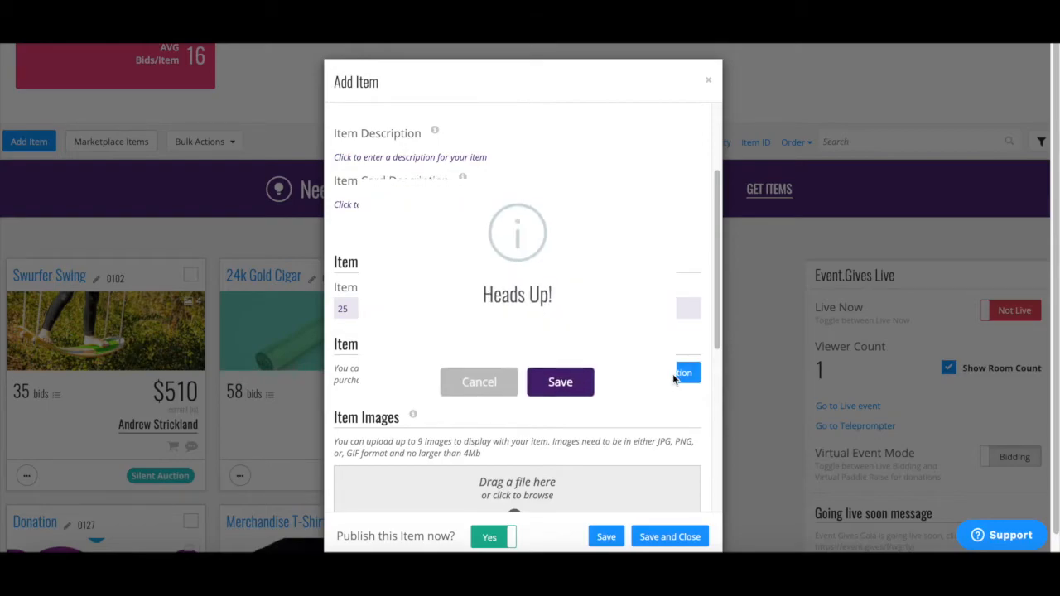
click(558, 385)
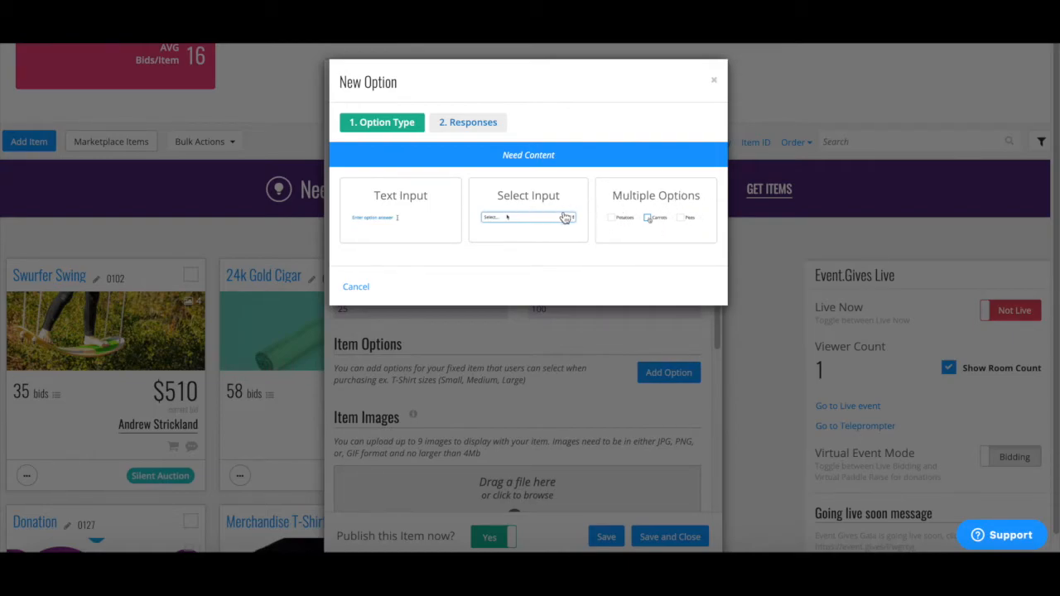
click(508, 222)
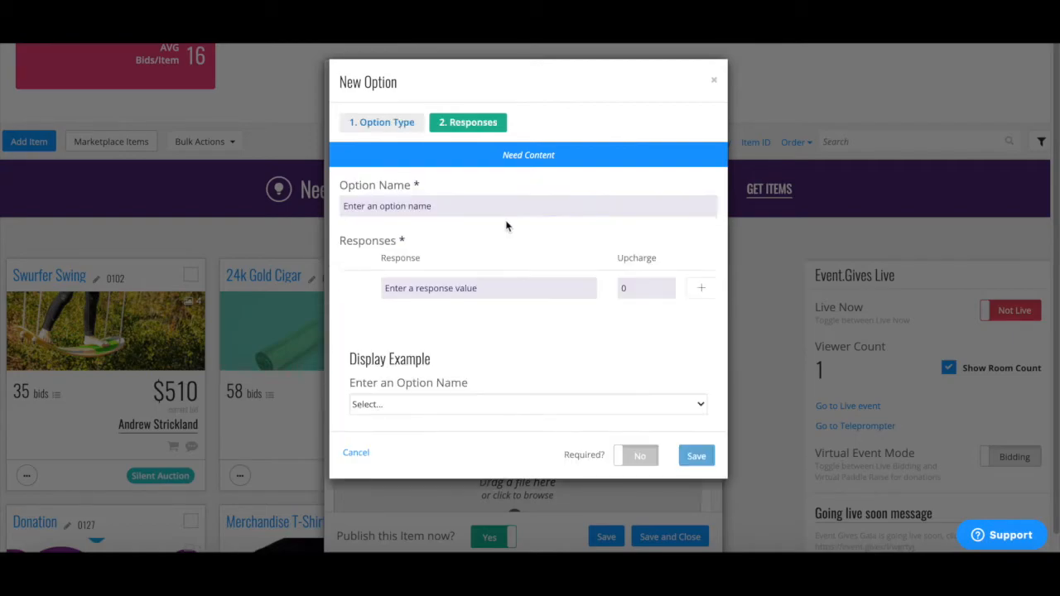
click(487, 204)
text(W)
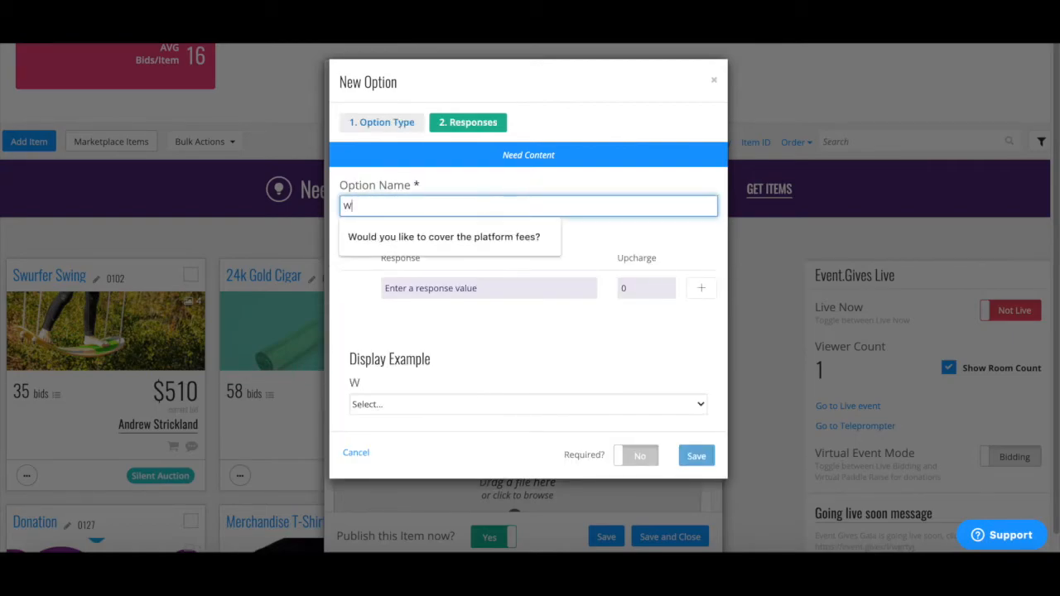
text(hat Size Shirt)
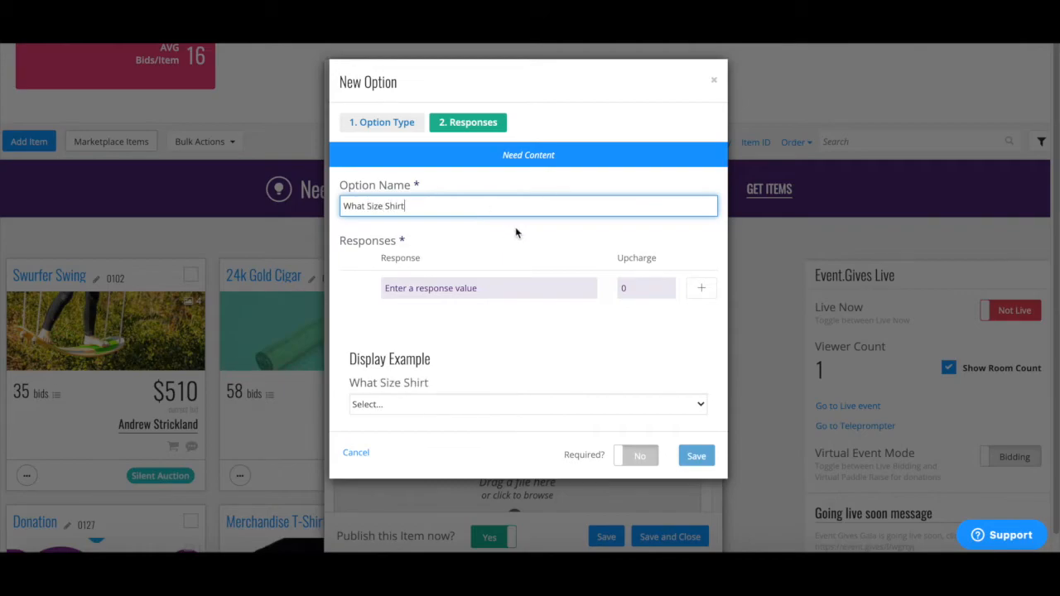
Step: Add Small, Medium and Large responses, with a 100 upcharge on Large
click(502, 288)
text(Small)
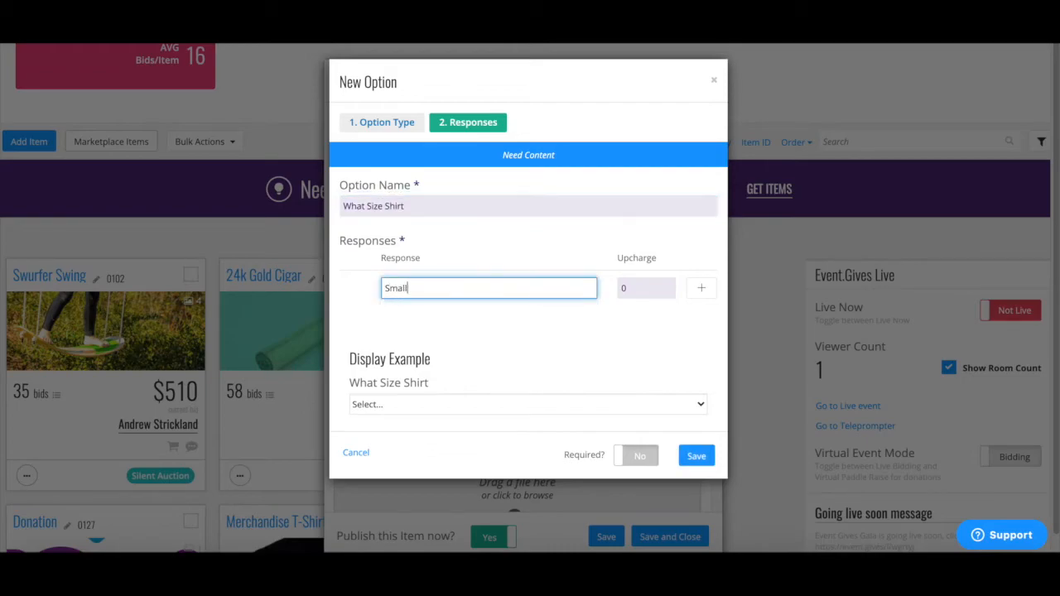
click(700, 290)
text(Medium)
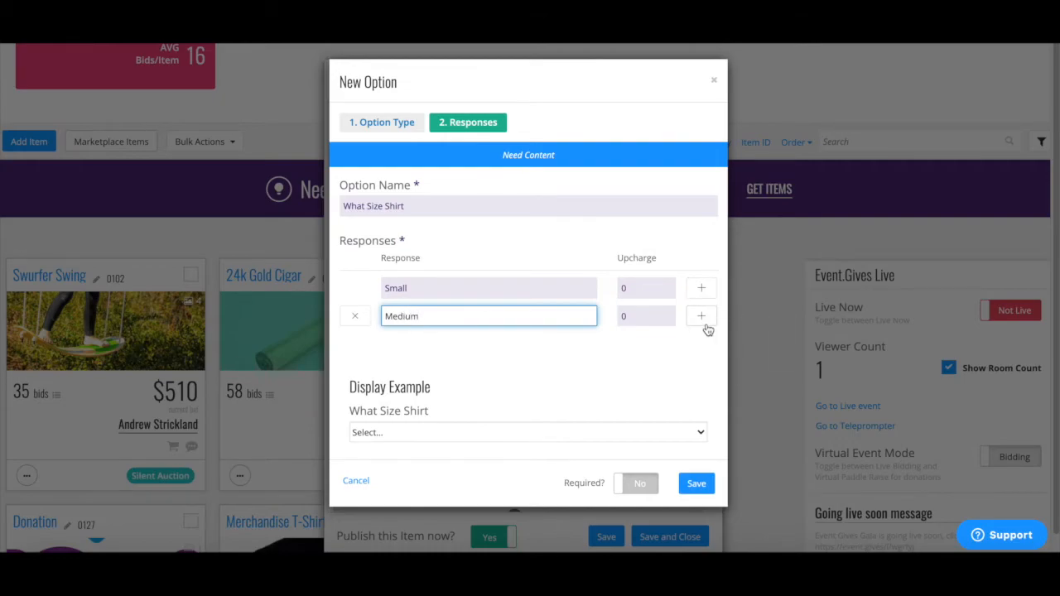
click(704, 324)
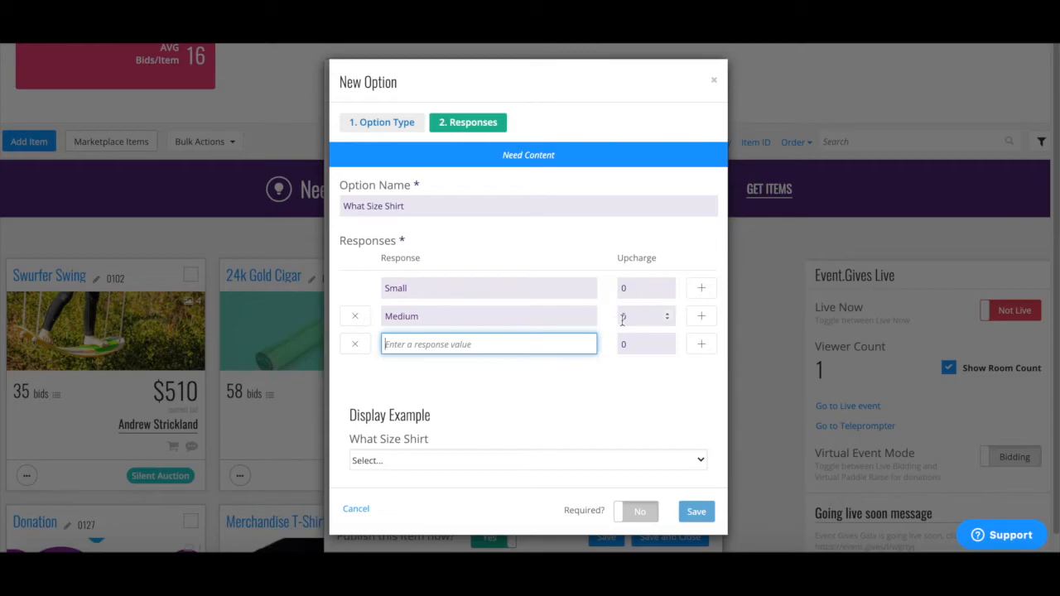
text(Large)
key(Tab)
text(100)
Step: Preview the size choices, make the option required, and save it
click(603, 460)
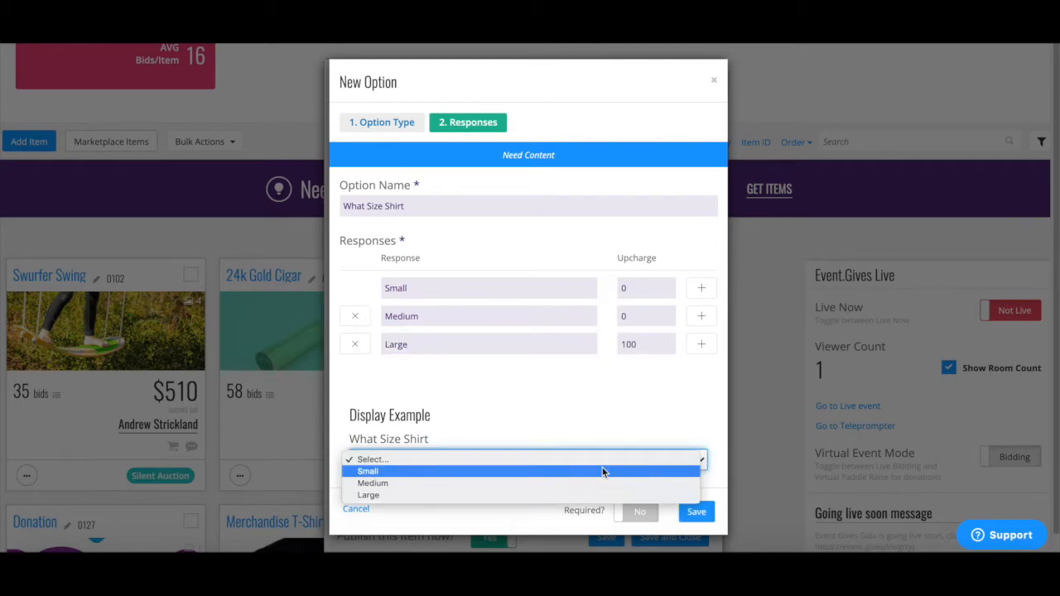
click(671, 440)
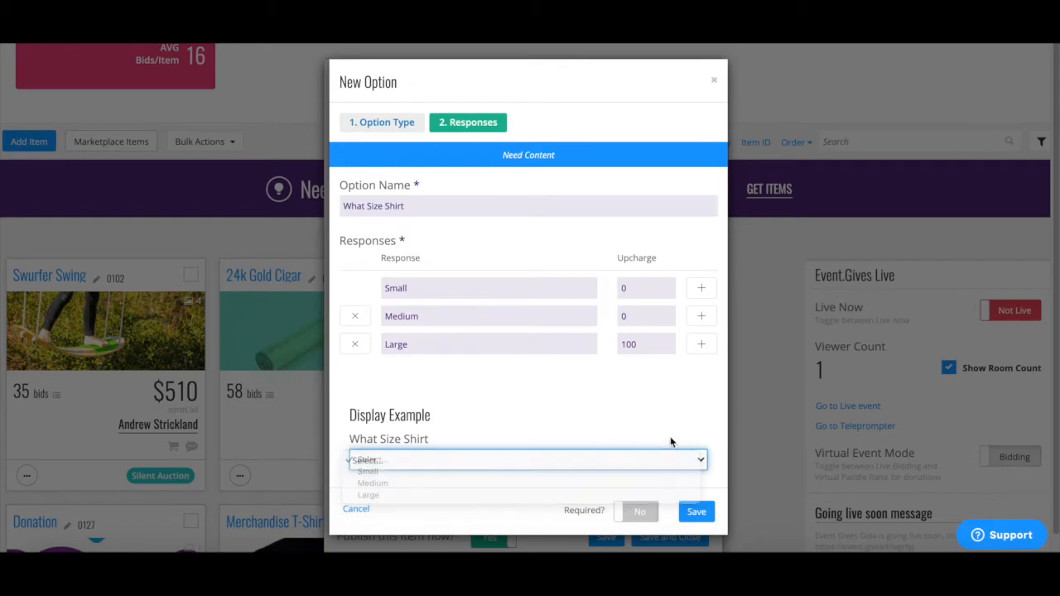
click(630, 520)
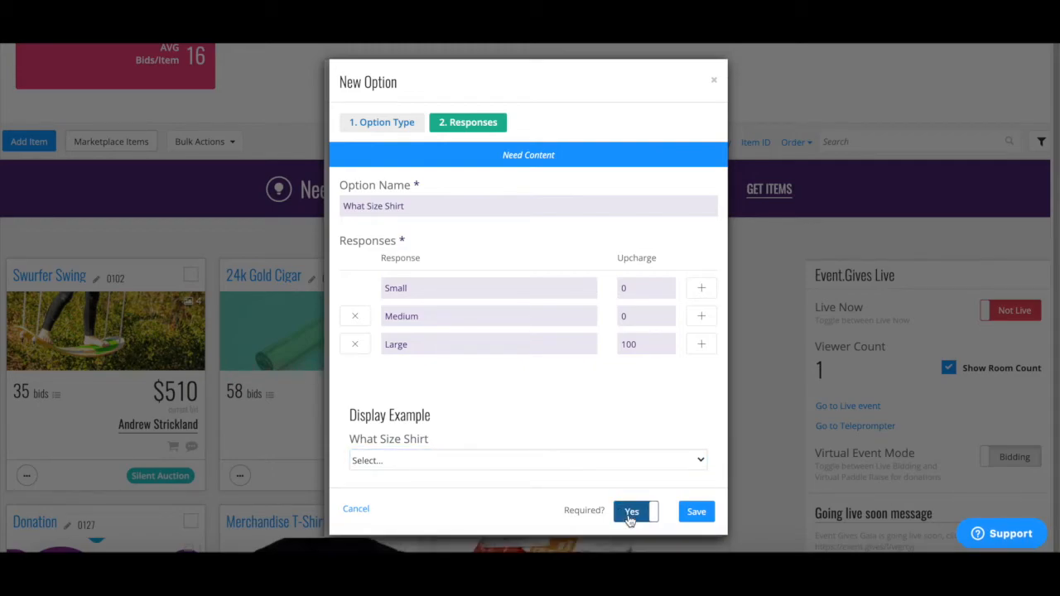
click(697, 512)
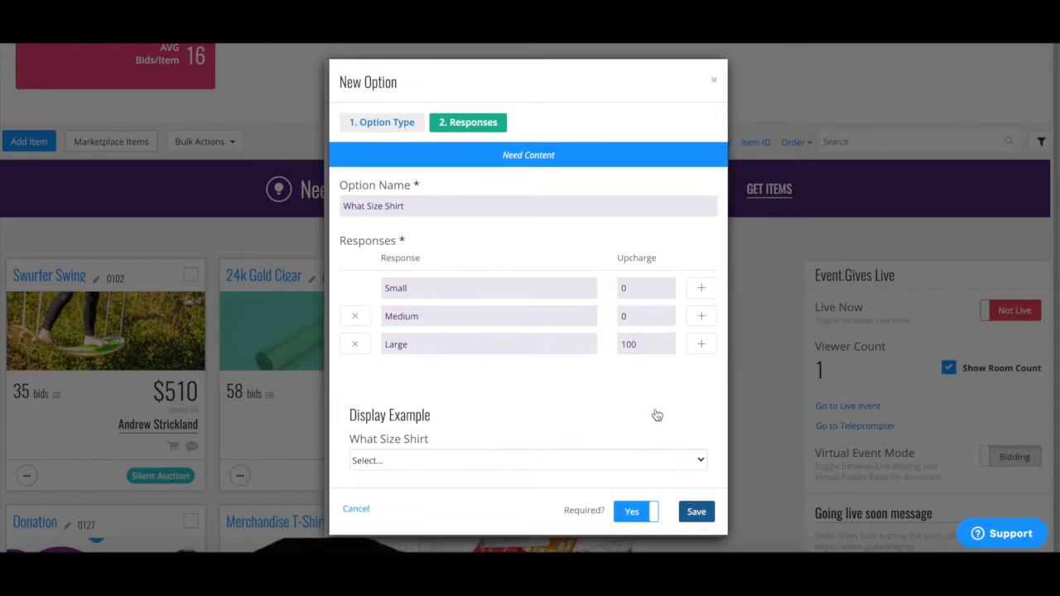
scroll(655, 414, down, 3)
scroll(654, 414, down, 5)
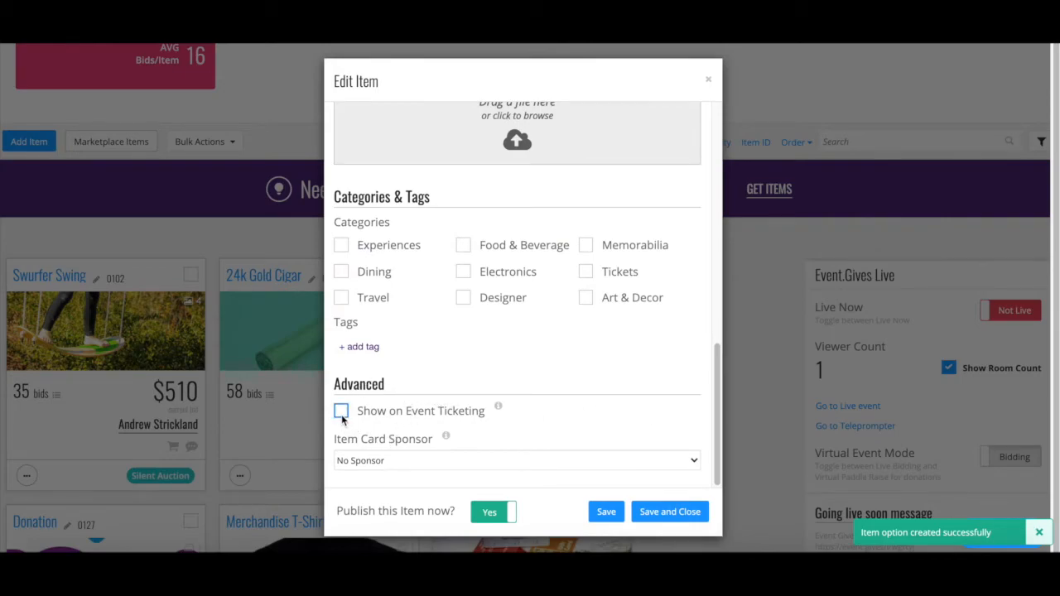
Step: Turn on 'Show on Event Ticketing' for the Tshirt item and return to the Items list
click(341, 411)
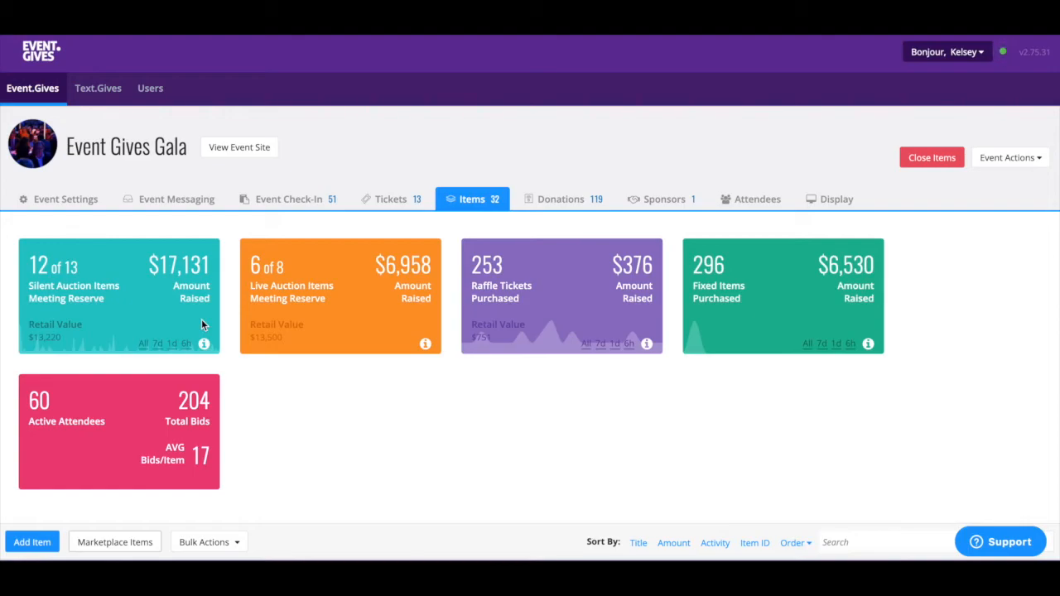
scroll(963, 420, down, 3)
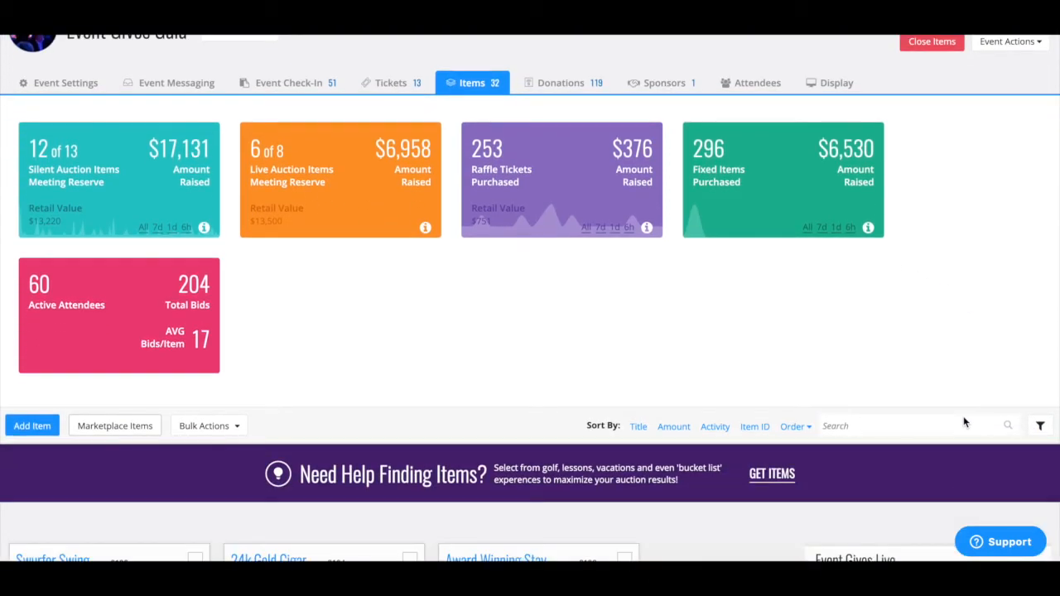
Step: Filter the items to Not Met Reserve, leaving only the Historic Lexington golf package
click(1039, 429)
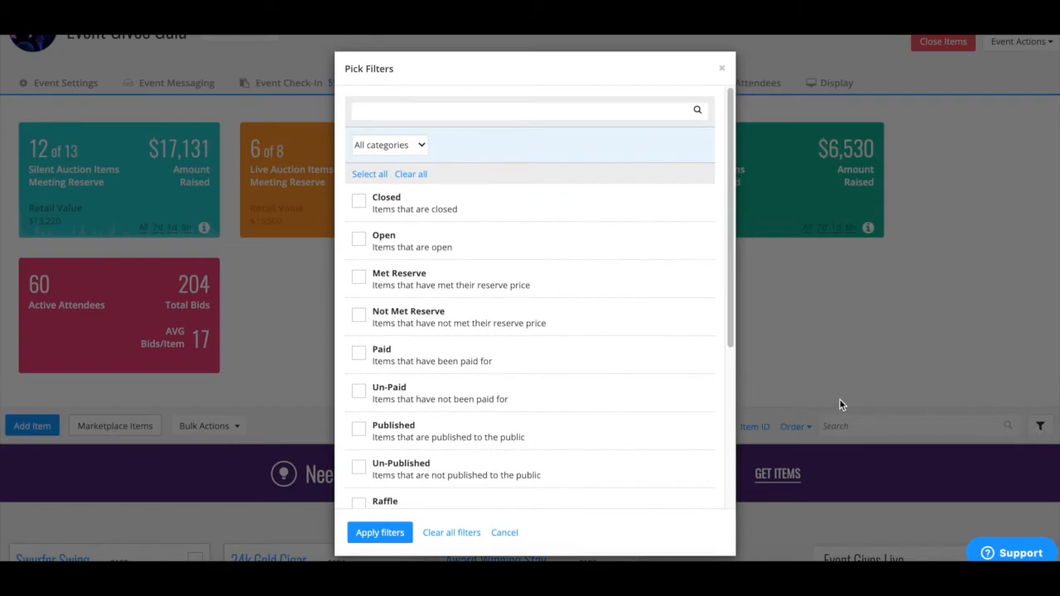
scroll(686, 407, down, 1)
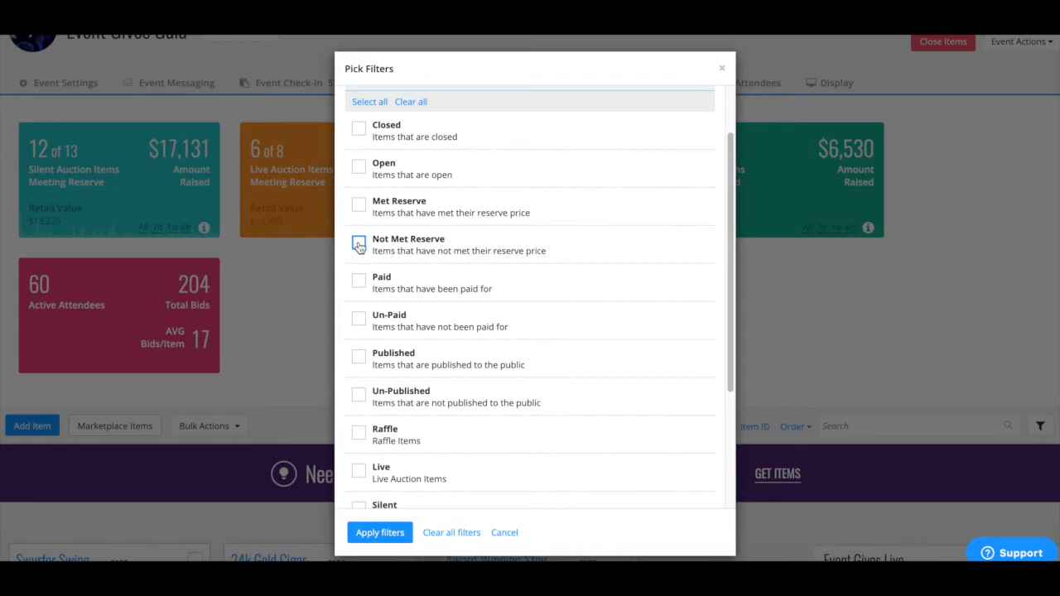
click(359, 244)
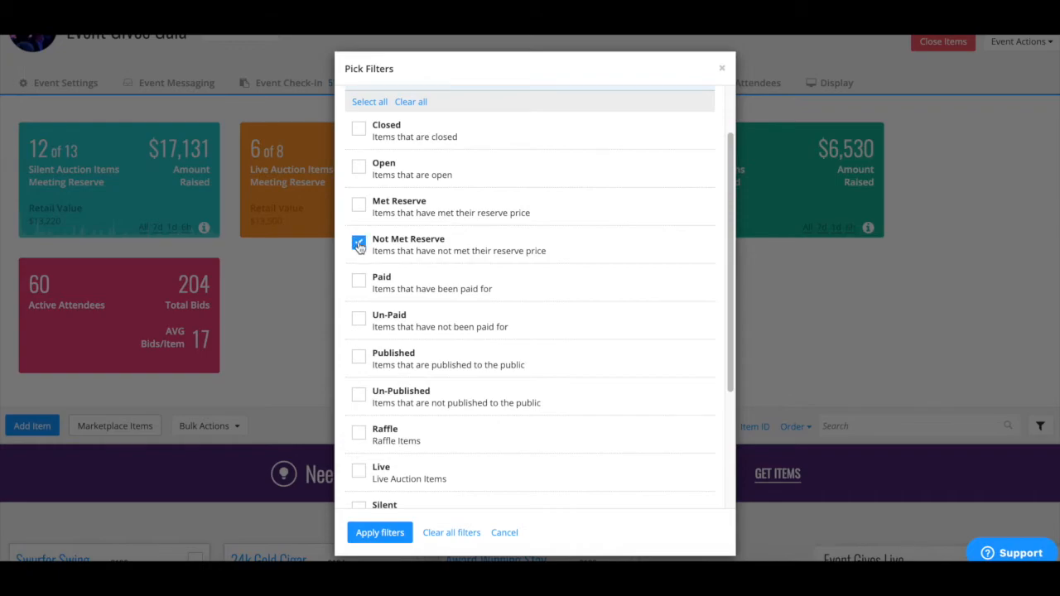
click(380, 533)
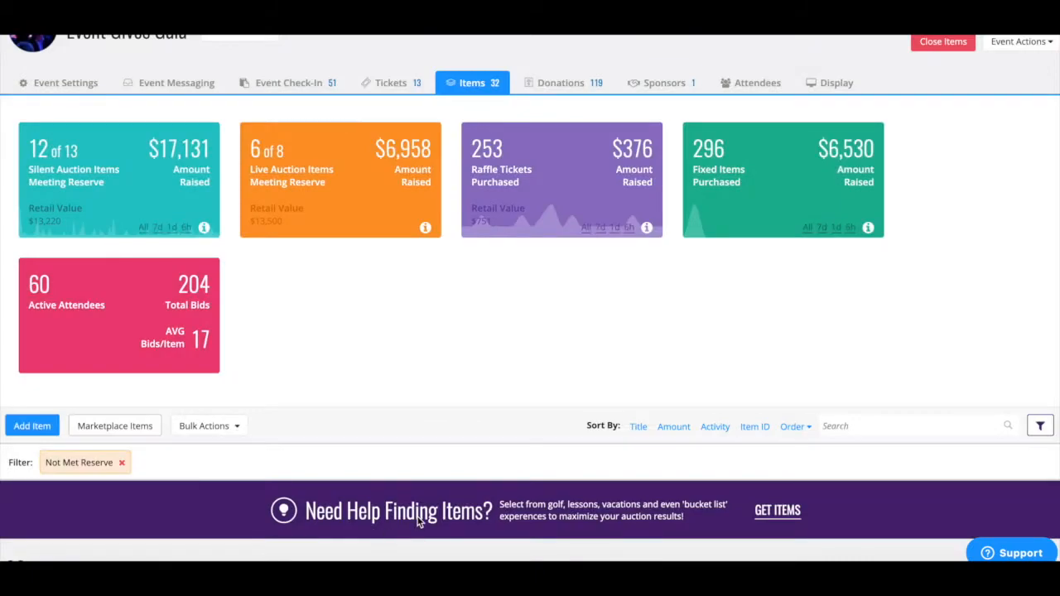
scroll(418, 520, down, 4)
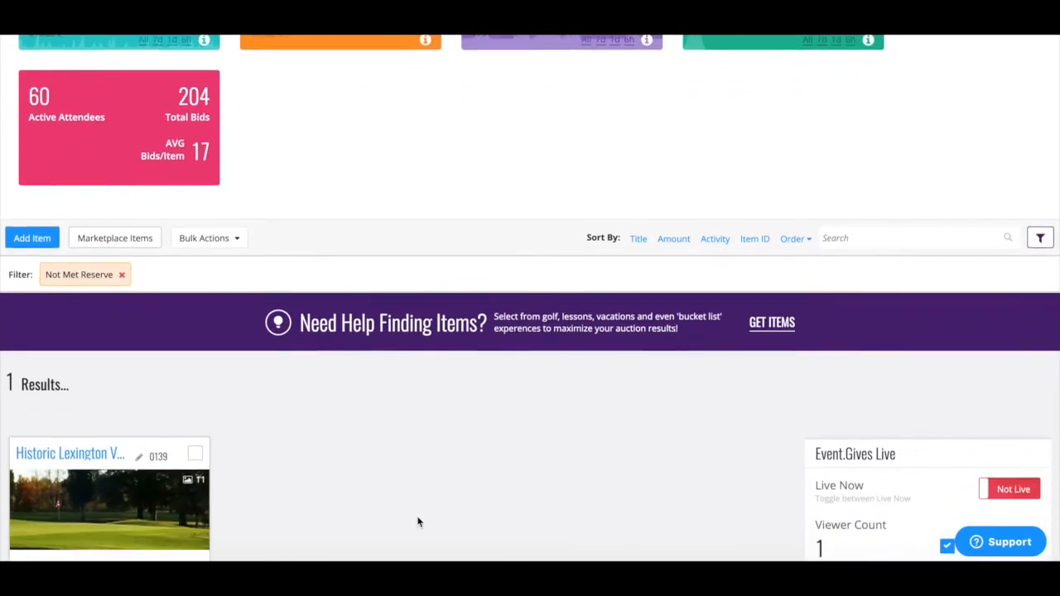
scroll(418, 520, down, 2)
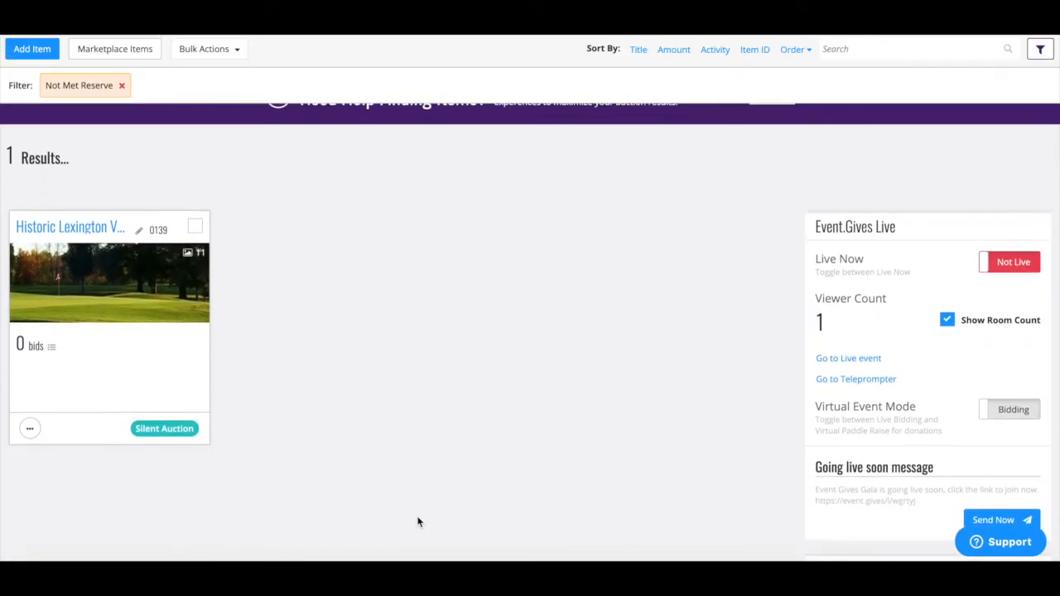
Step: Preview the Historic Lexington golf package's public item page
click(34, 424)
click(68, 516)
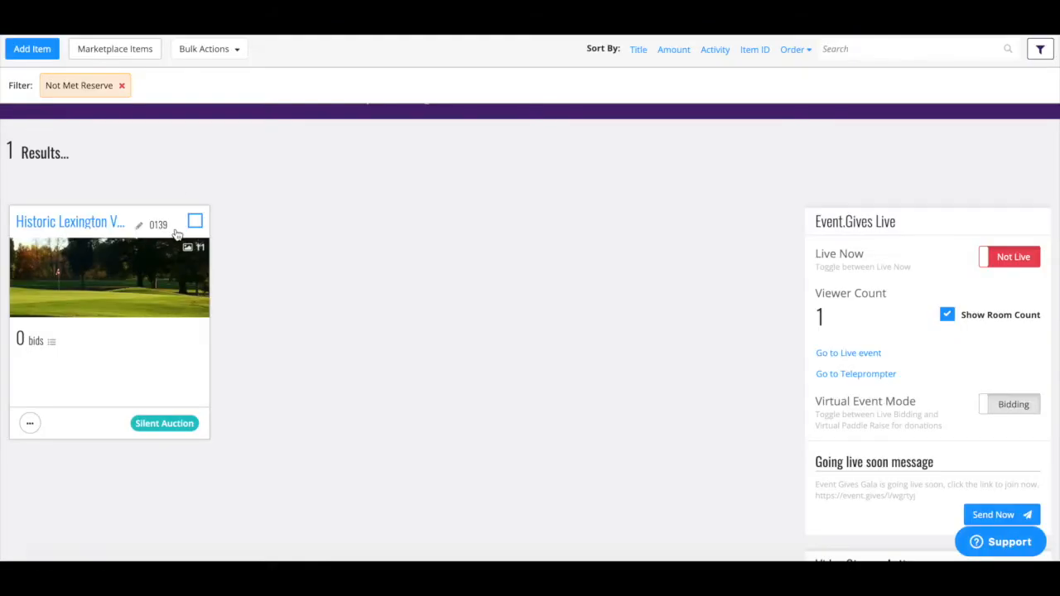
scroll(175, 235, up, 5)
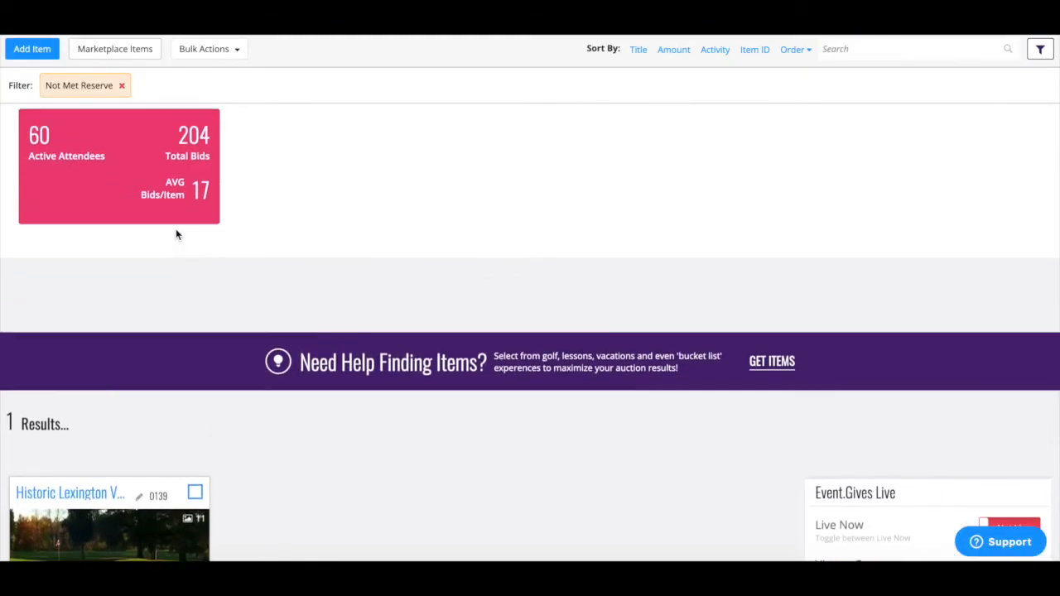
scroll(176, 235, up, 3)
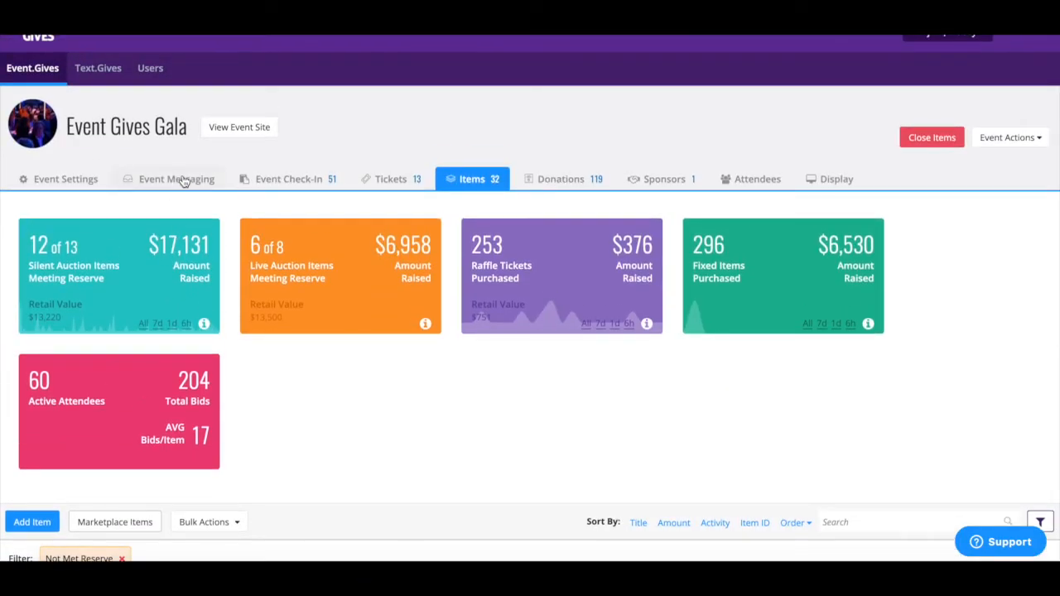
Step: Paste the 'This is a great item! Bid now!' message with item link into the Blast Message
click(184, 181)
click(176, 334)
text(This is a great item! Bid now! https://event.gives/75683/items/117181)
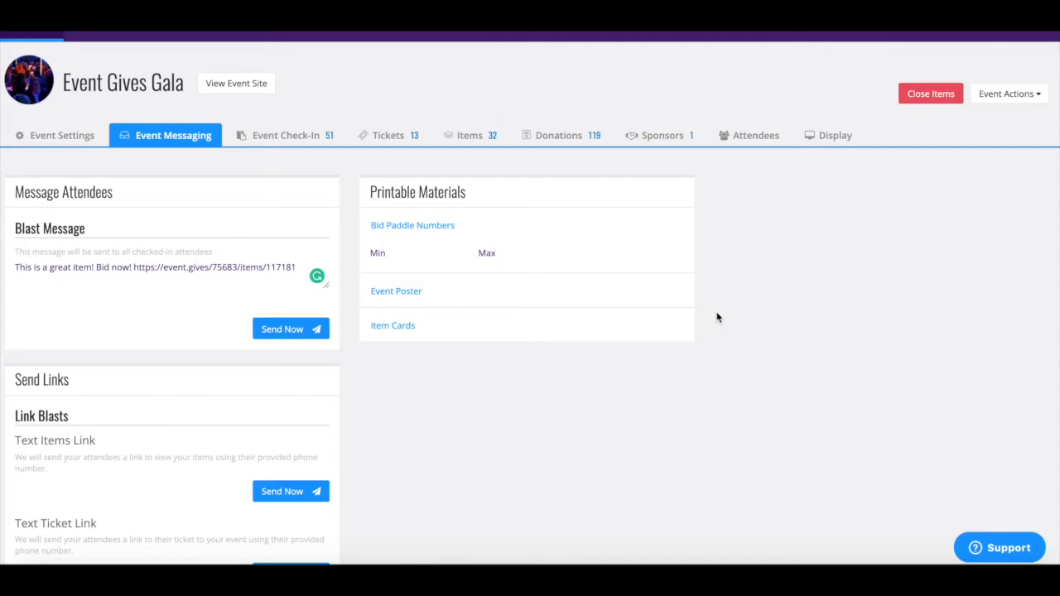
scroll(716, 317, down, 3)
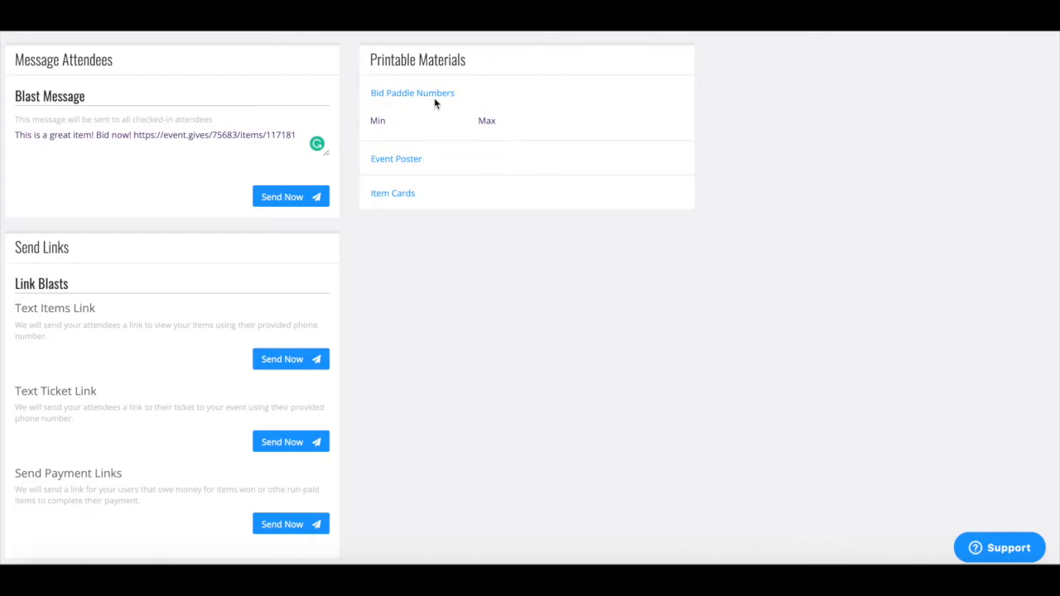
Step: Generate the printable Event Poster PDF and fit the whole page in view
click(439, 135)
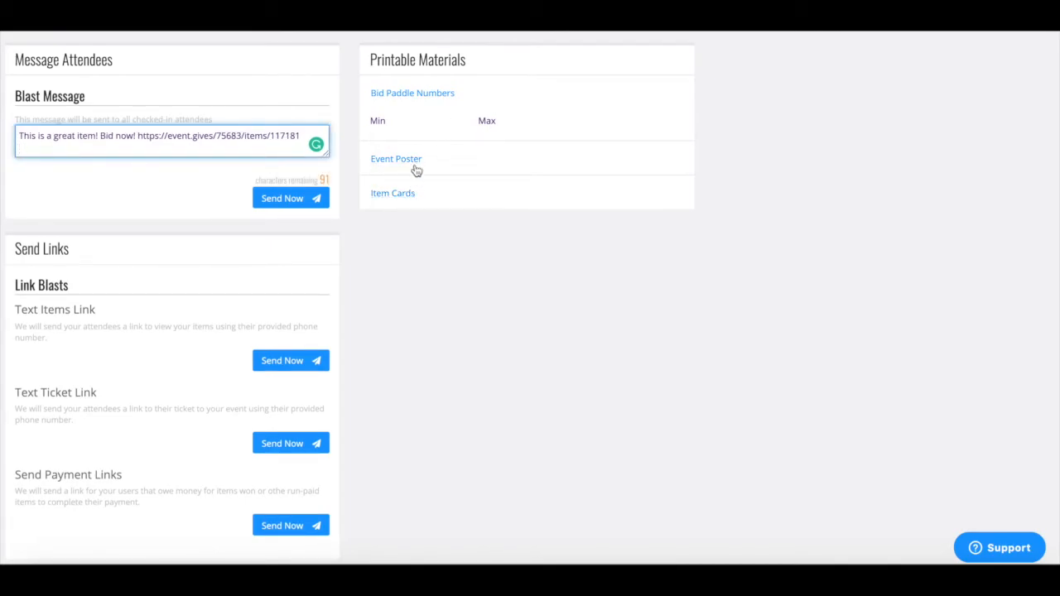
click(416, 164)
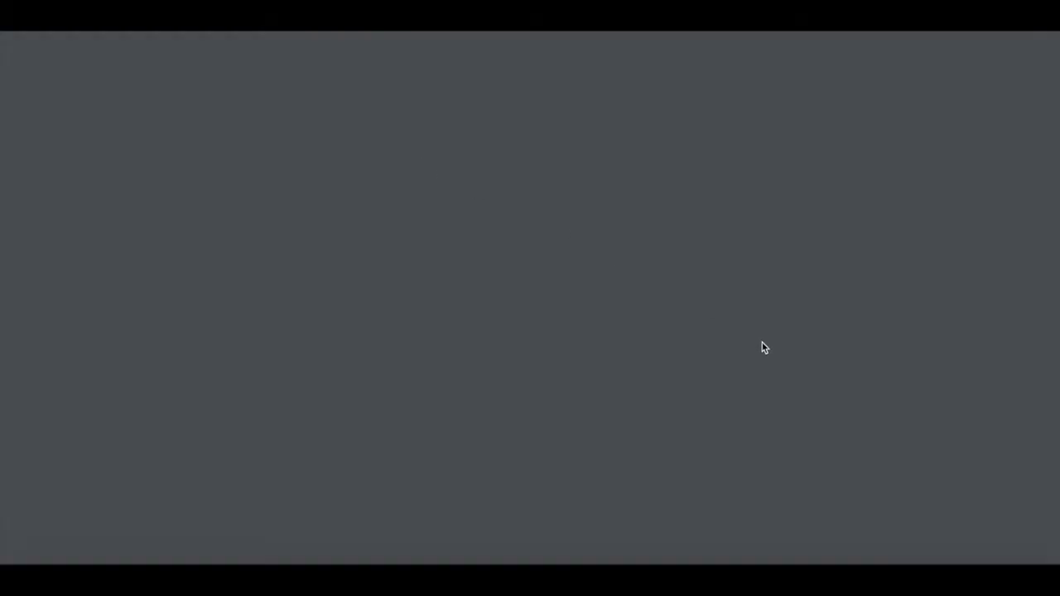
click(1023, 445)
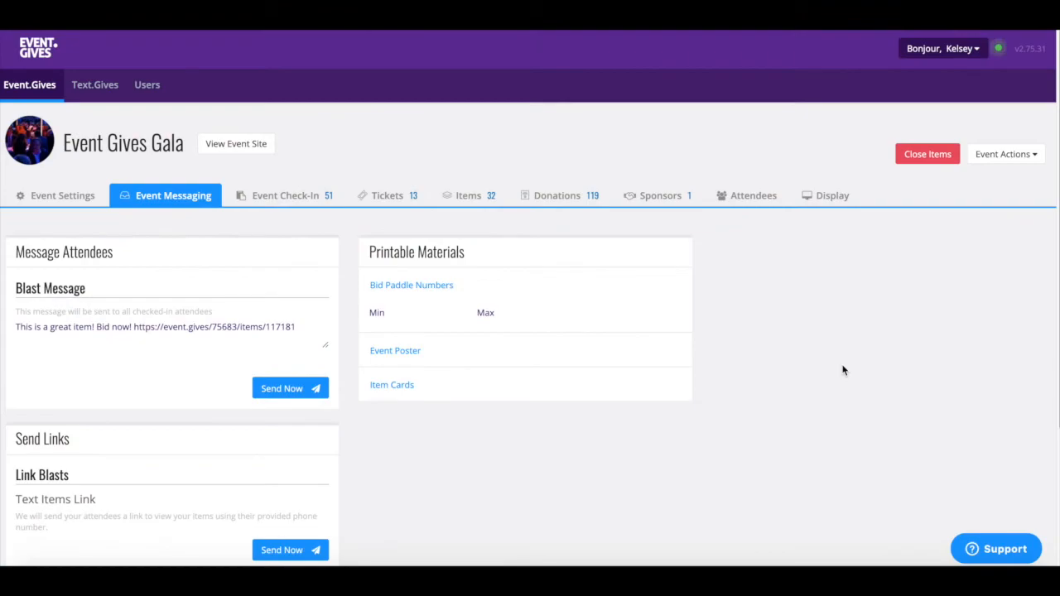
Step: Open the Donations tab, try an Add Donation marked Cash, and close it unsaved
click(582, 197)
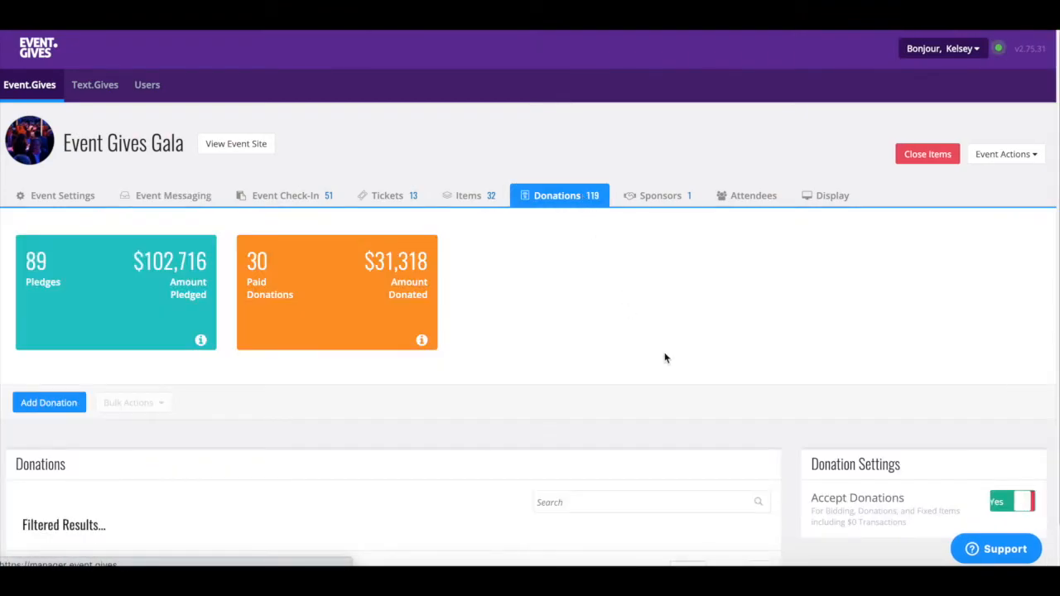
scroll(835, 476, down, 1)
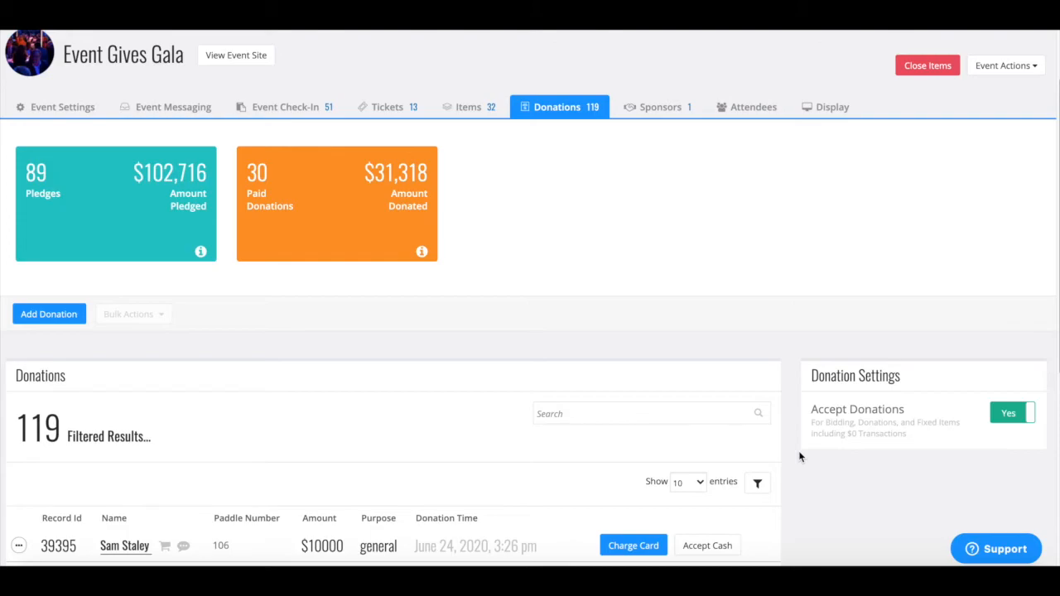
click(65, 324)
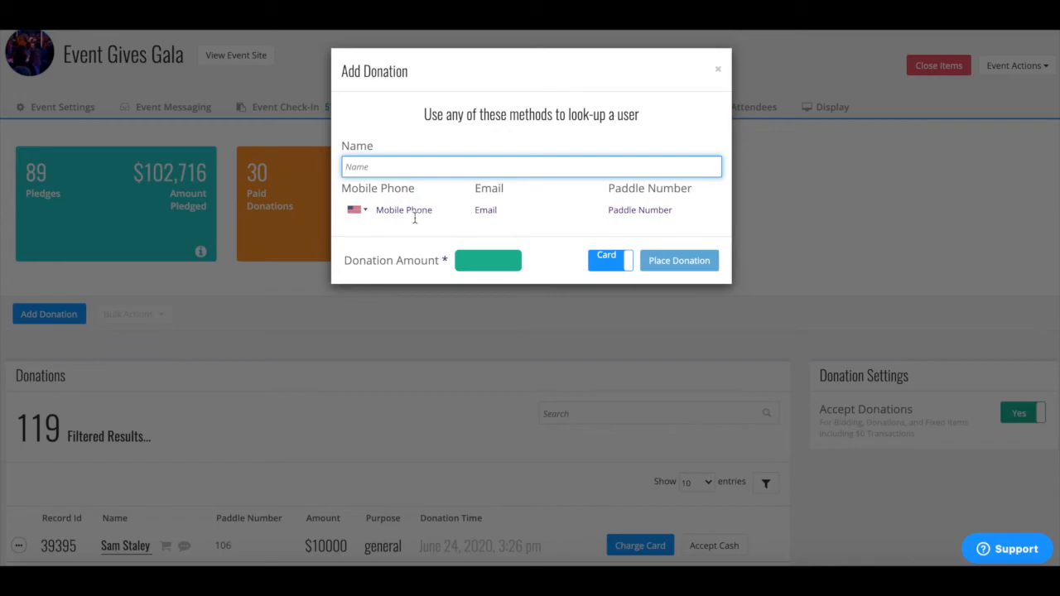
click(623, 271)
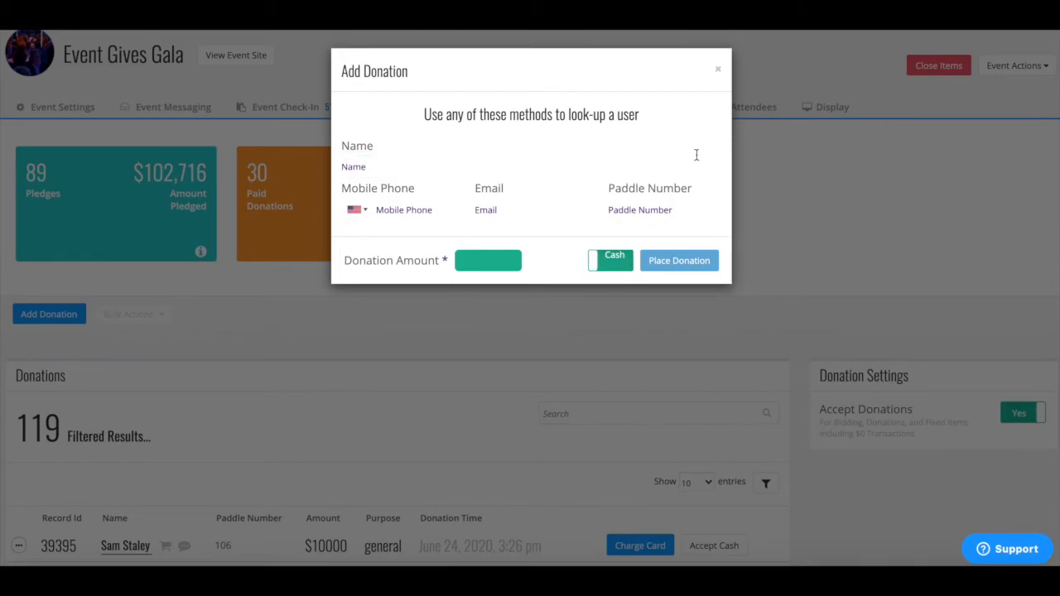
click(719, 71)
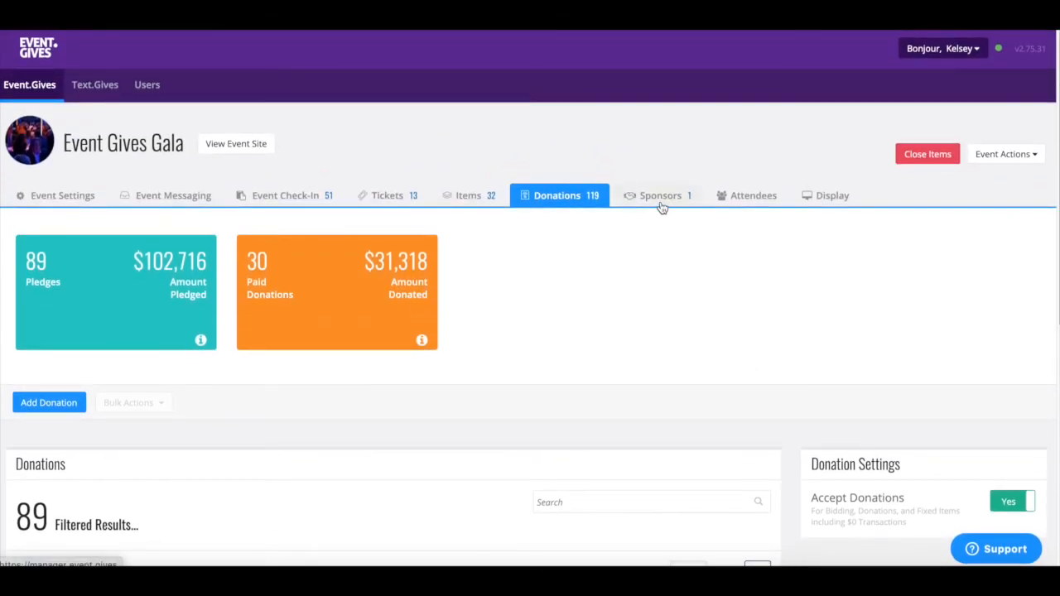
Step: Visit Sponsors, open and dismiss the Add Sponsor form, then go to Attendees
click(662, 203)
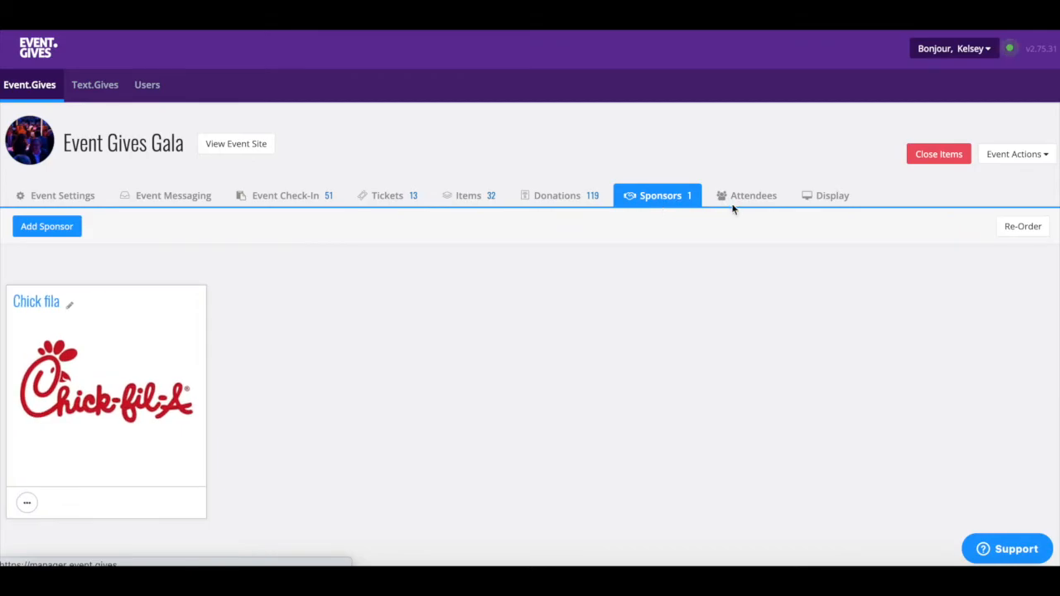
click(62, 226)
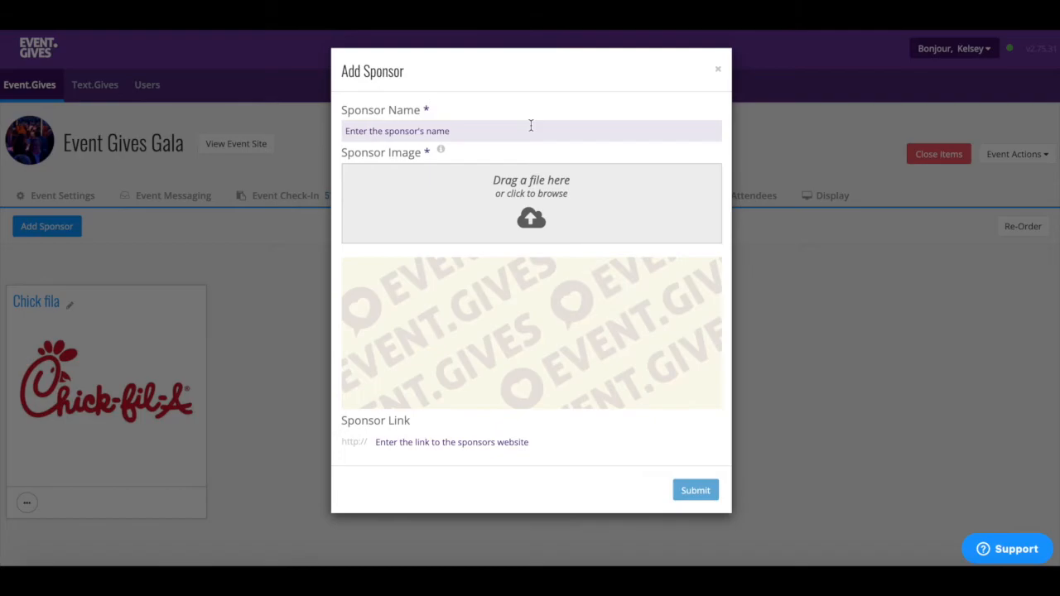
click(718, 70)
click(761, 196)
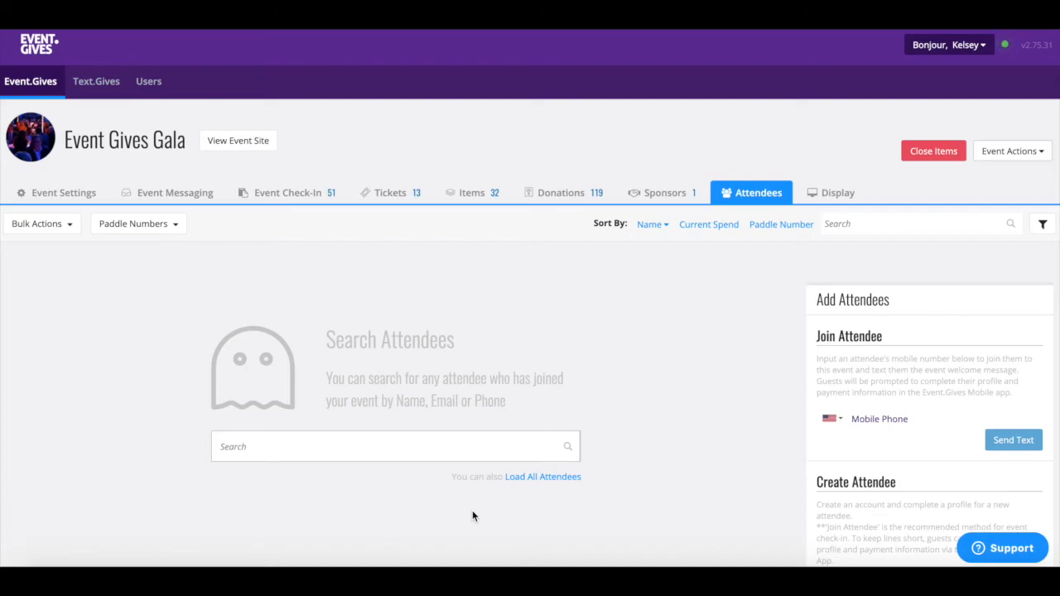
click(753, 195)
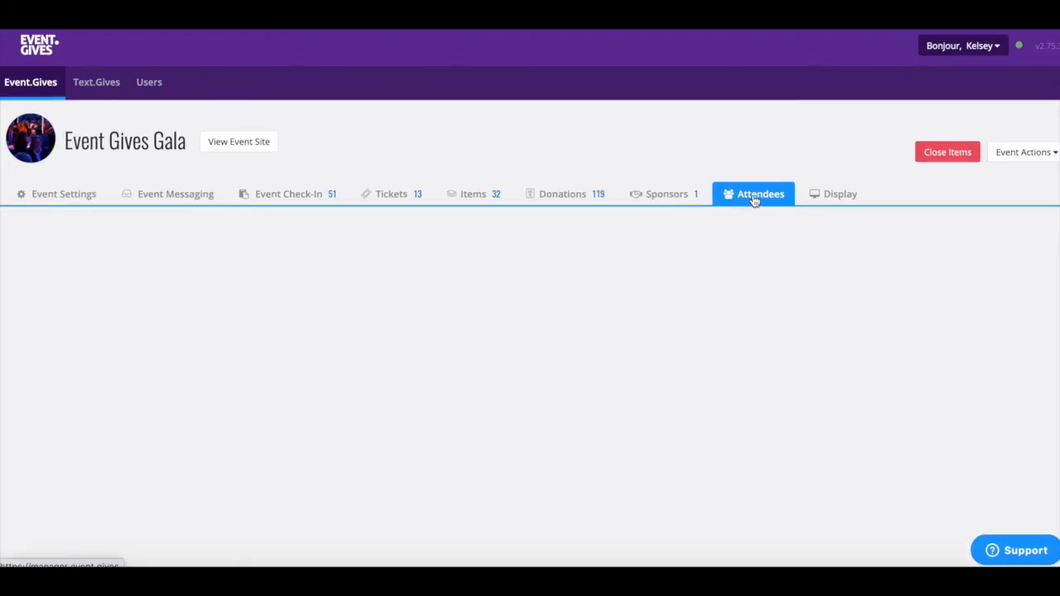
click(838, 203)
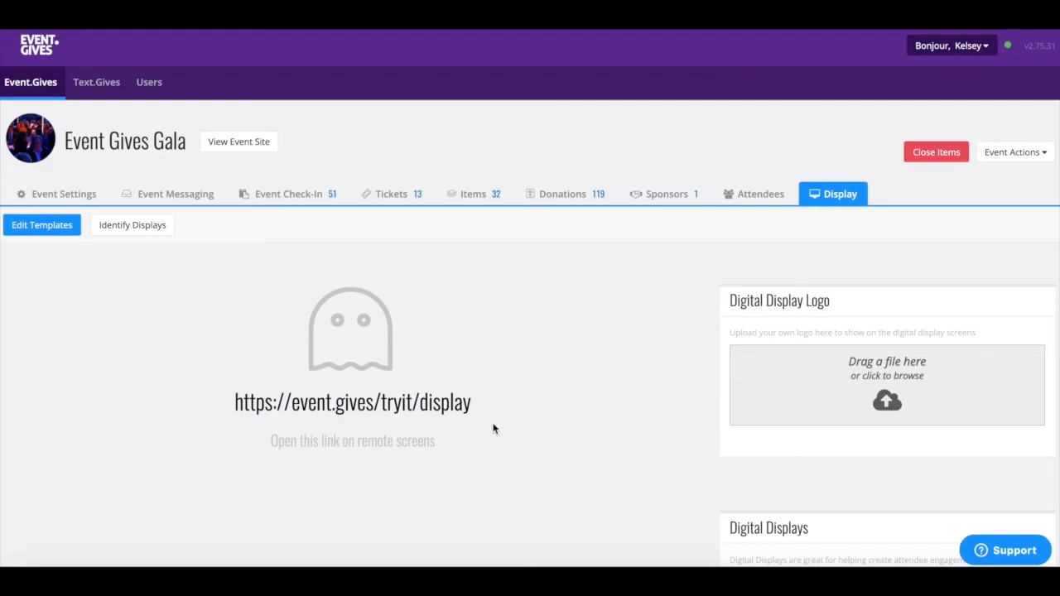
drag(471, 404, 227, 414)
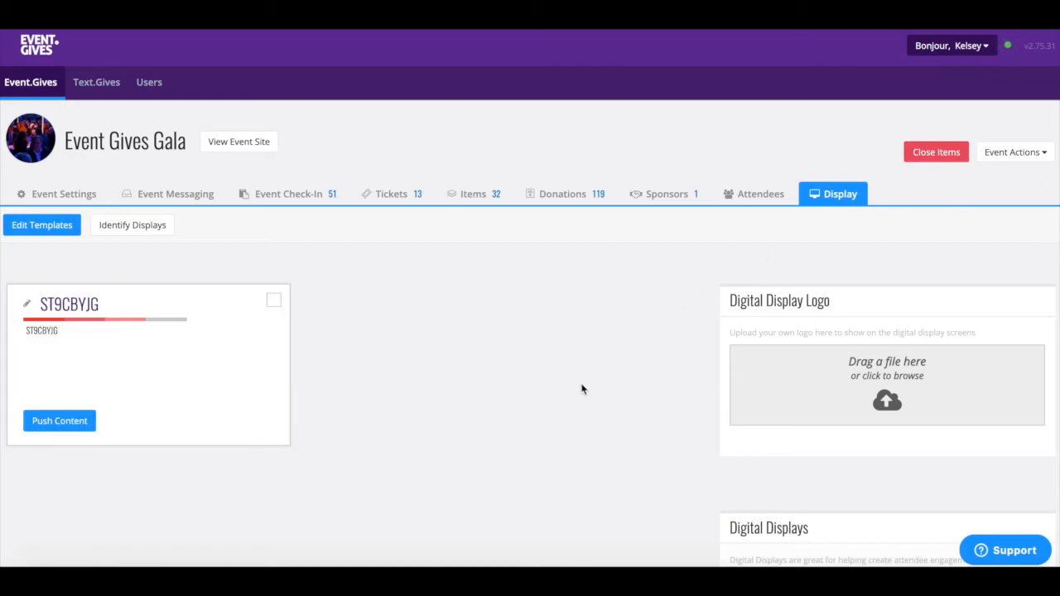
Step: Rename display ST9CBYJG to LOBBY and choose the Two Column Lower Third one-time layout
click(71, 307)
text(LOBBY)
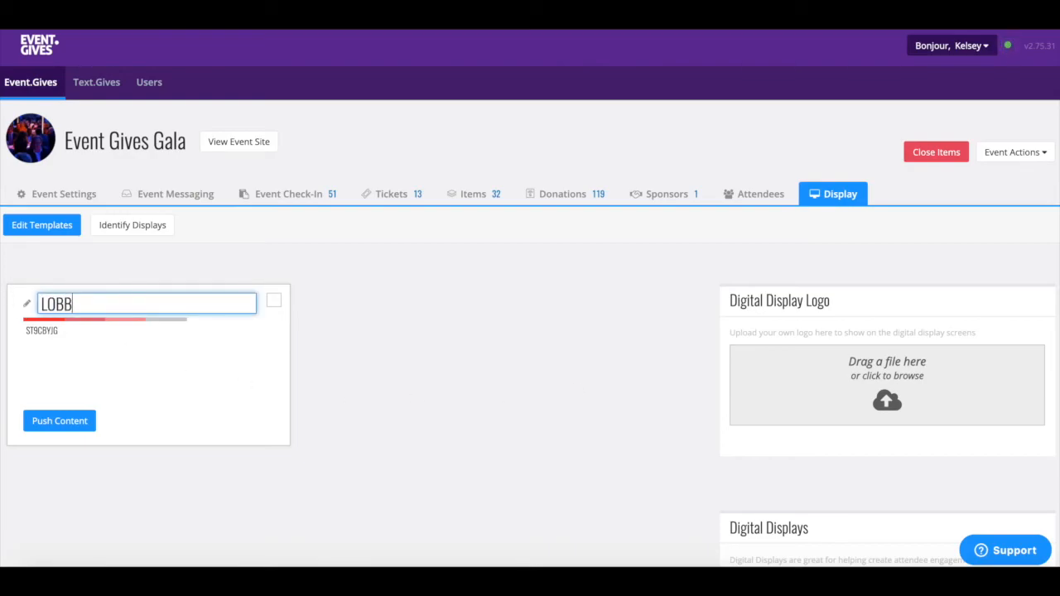
click(77, 420)
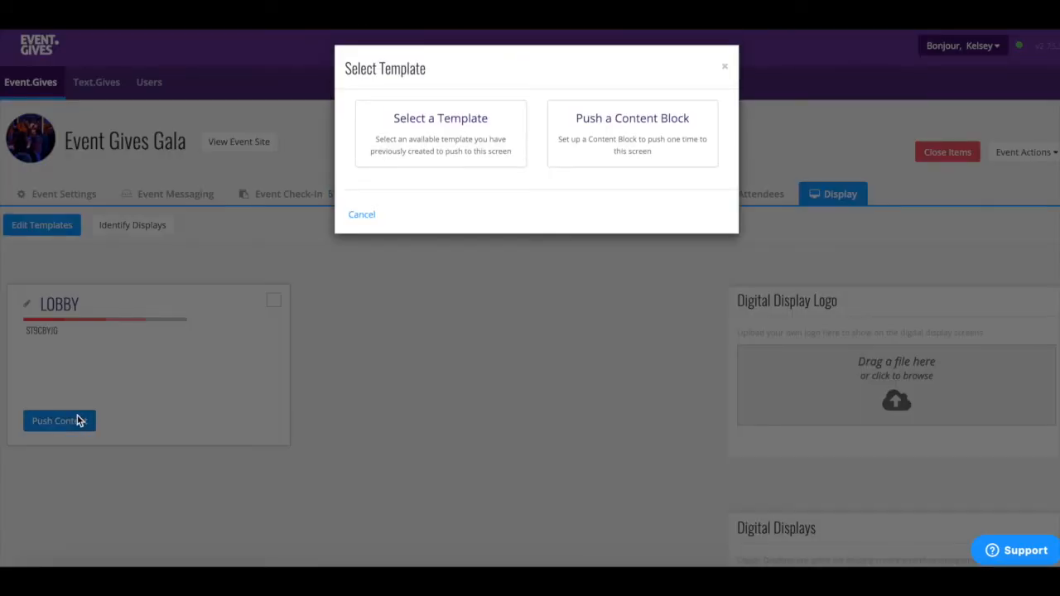
click(619, 149)
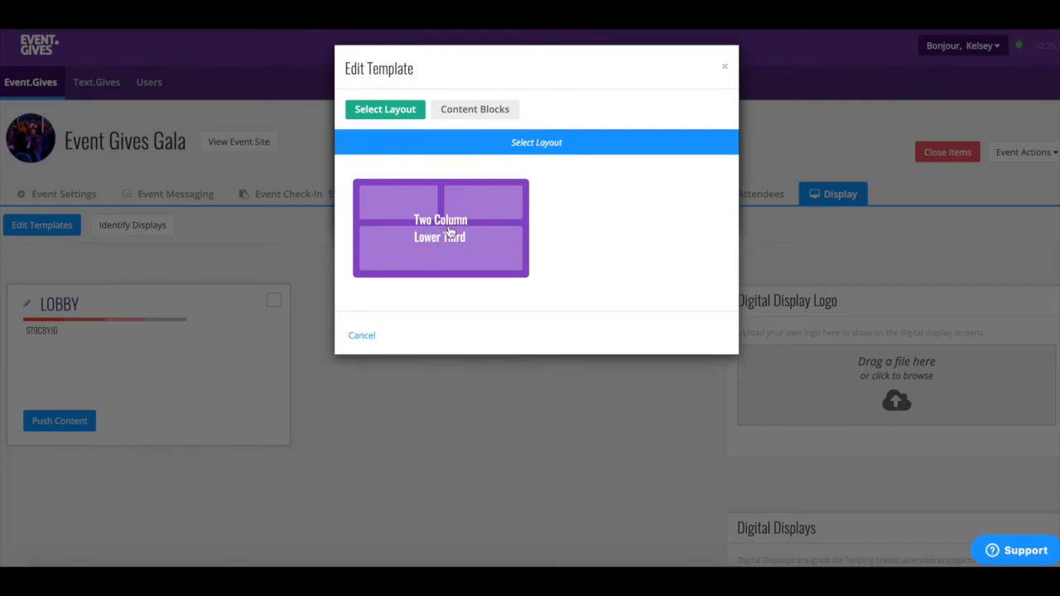
click(449, 231)
Step: Put a Shoutouts block in the upper-left slot
click(449, 220)
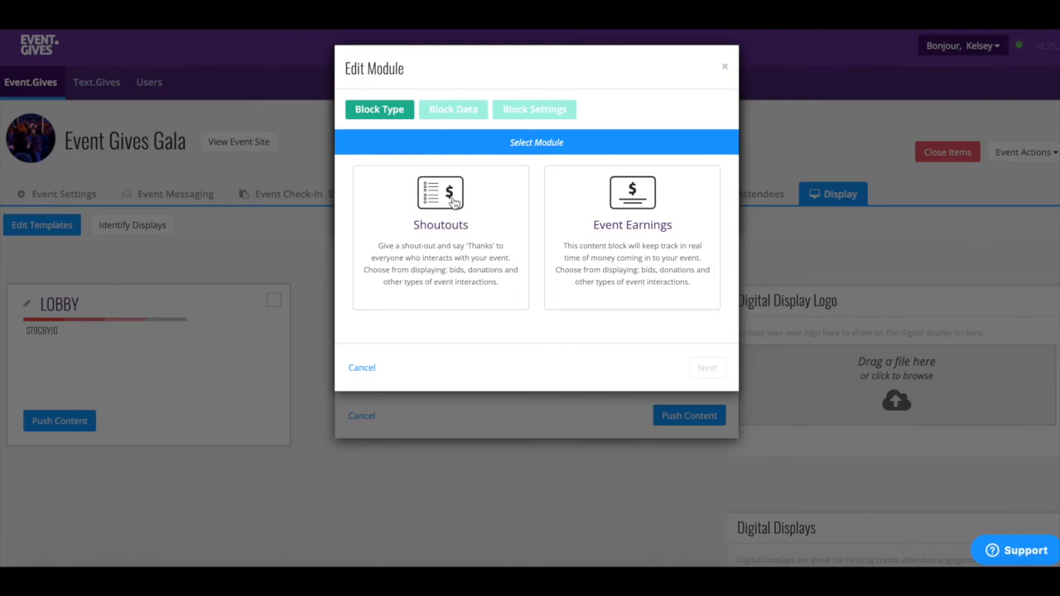
click(455, 203)
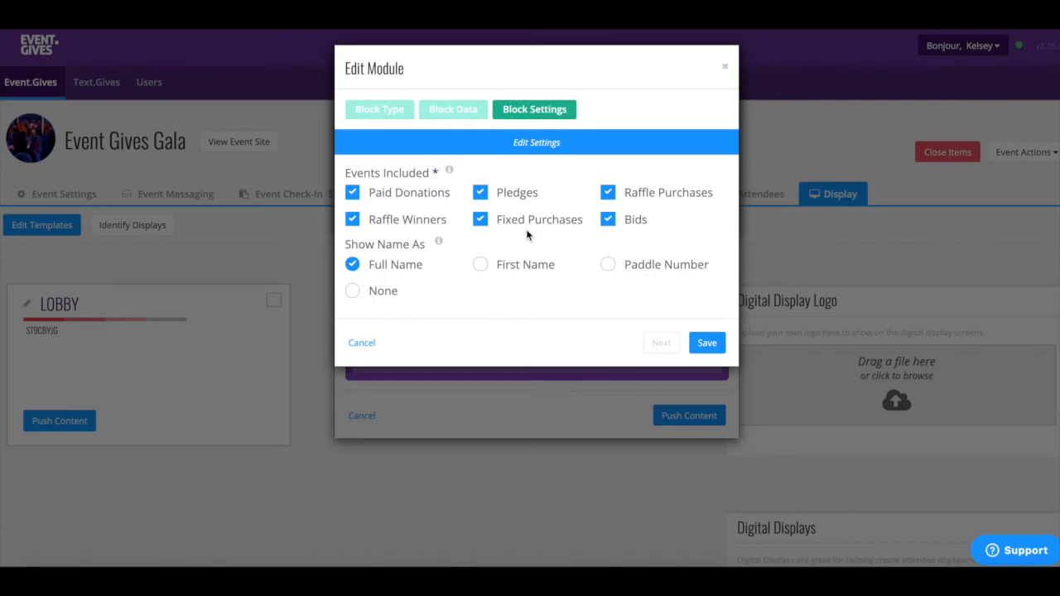
click(706, 343)
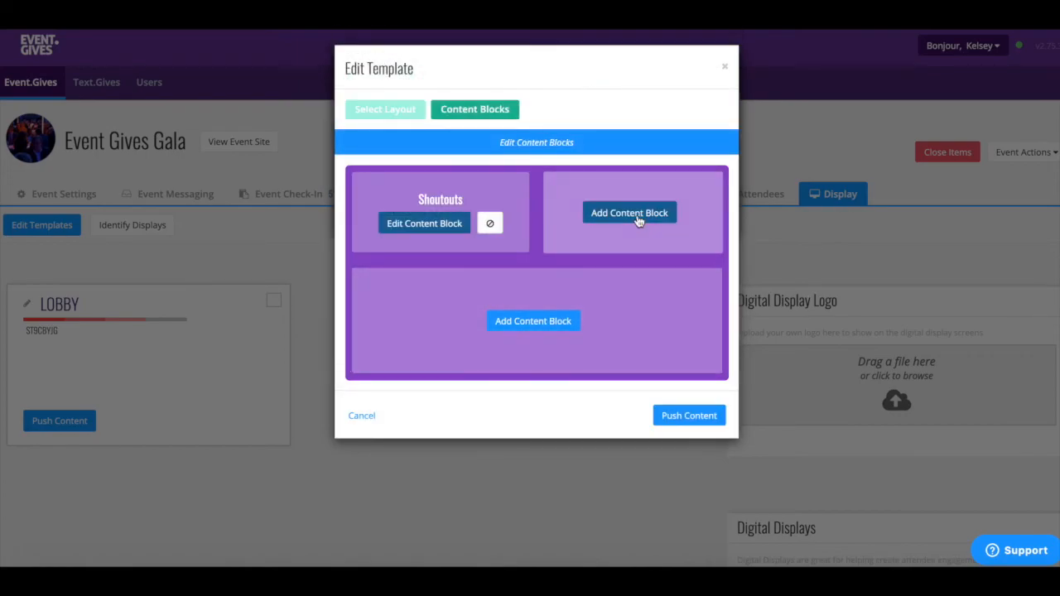
Step: Add an upper-right Event Earnings block starting at $0 with a 5000 goal
click(639, 217)
click(638, 220)
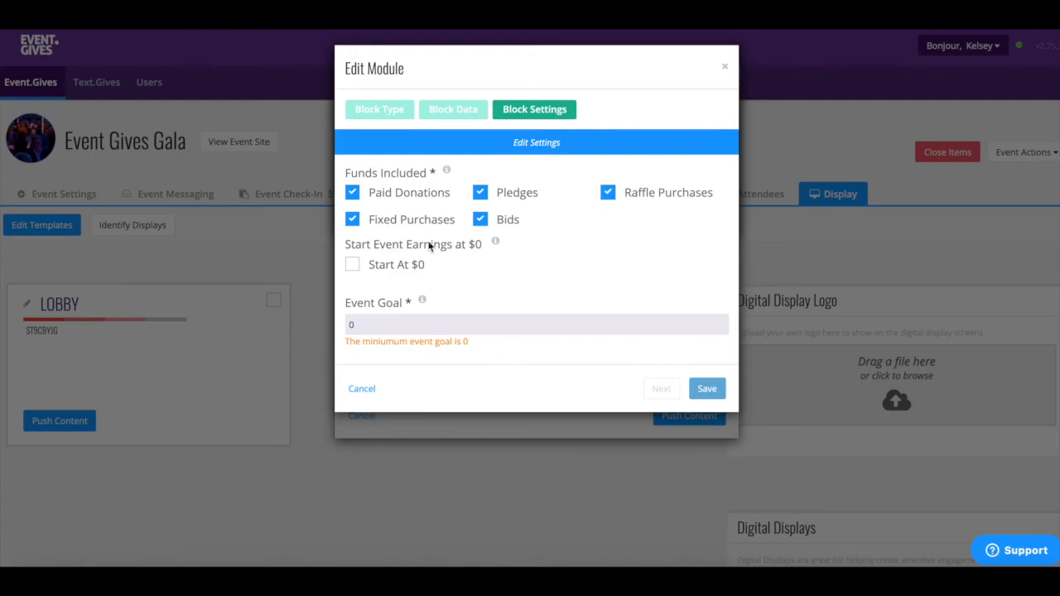
click(352, 265)
click(352, 323)
text(5000)
click(708, 379)
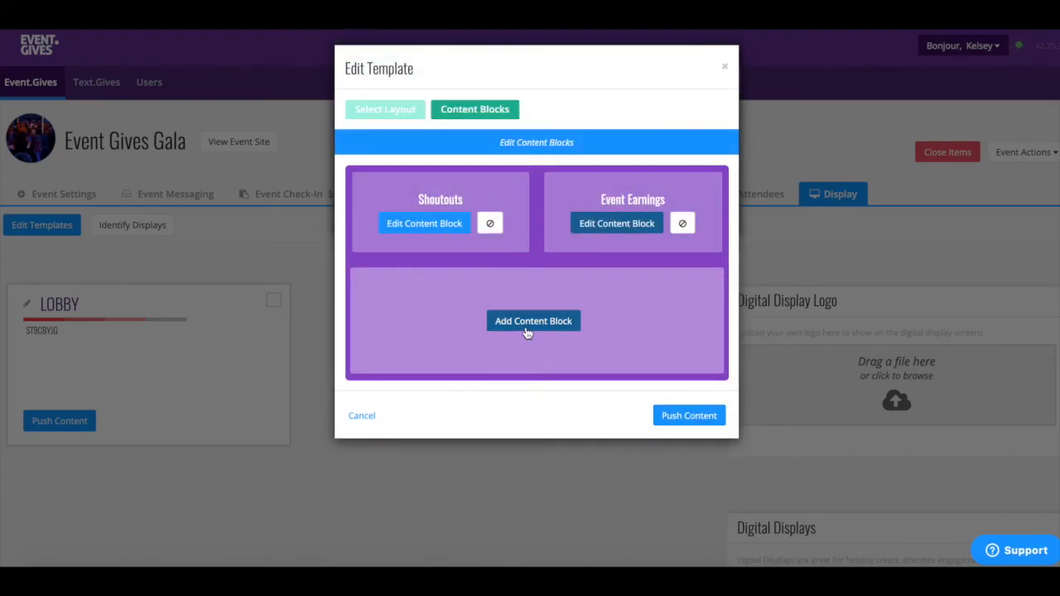
Step: Add a 30-second Item Rotator of all items, push the layout to LOBBY, then open Event Settings
click(527, 331)
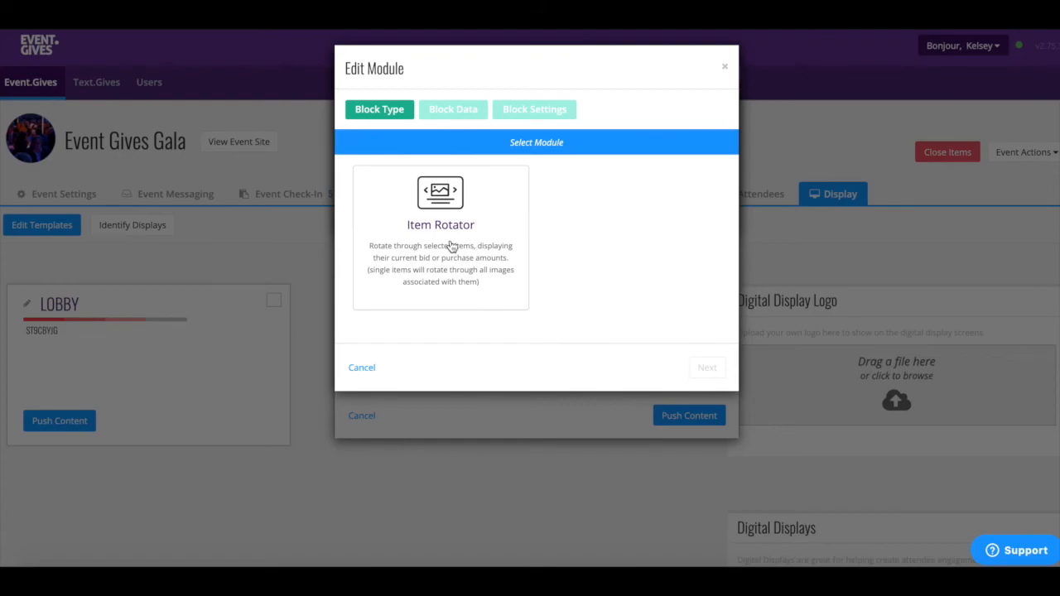
click(451, 246)
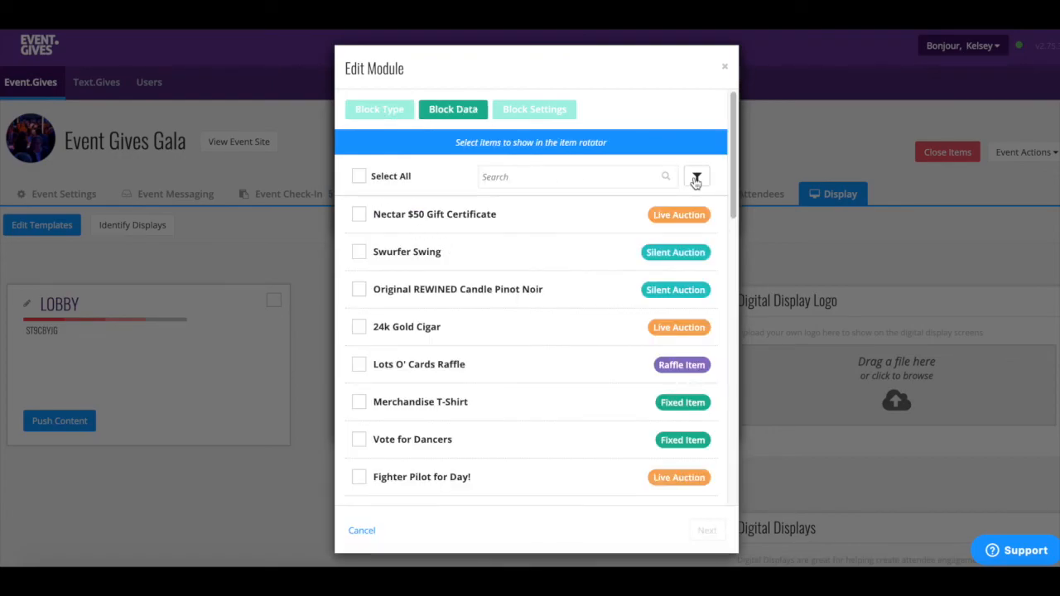
click(359, 176)
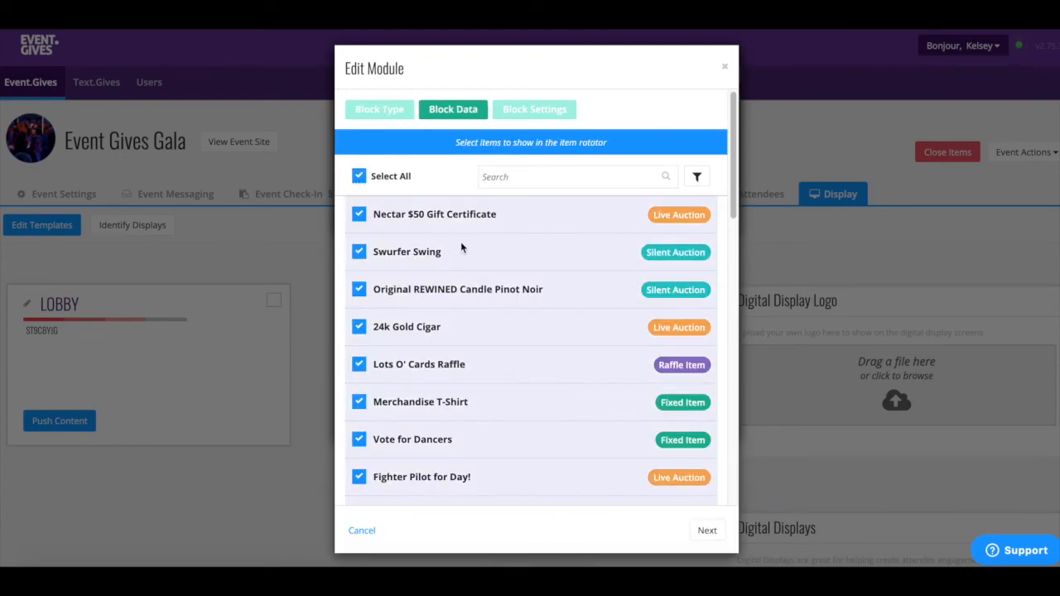
click(713, 531)
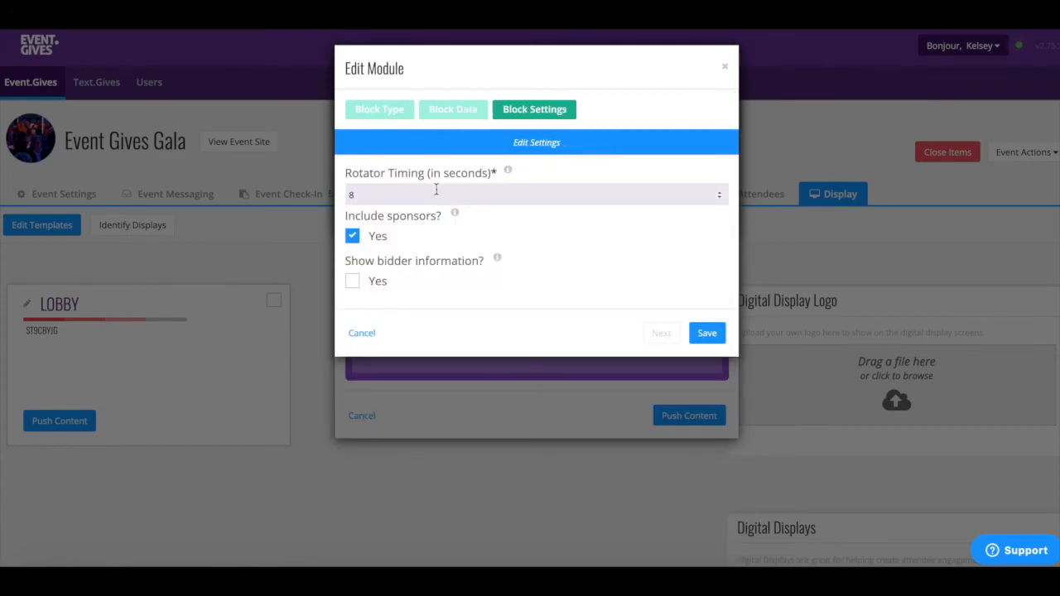
drag(434, 191, 342, 191)
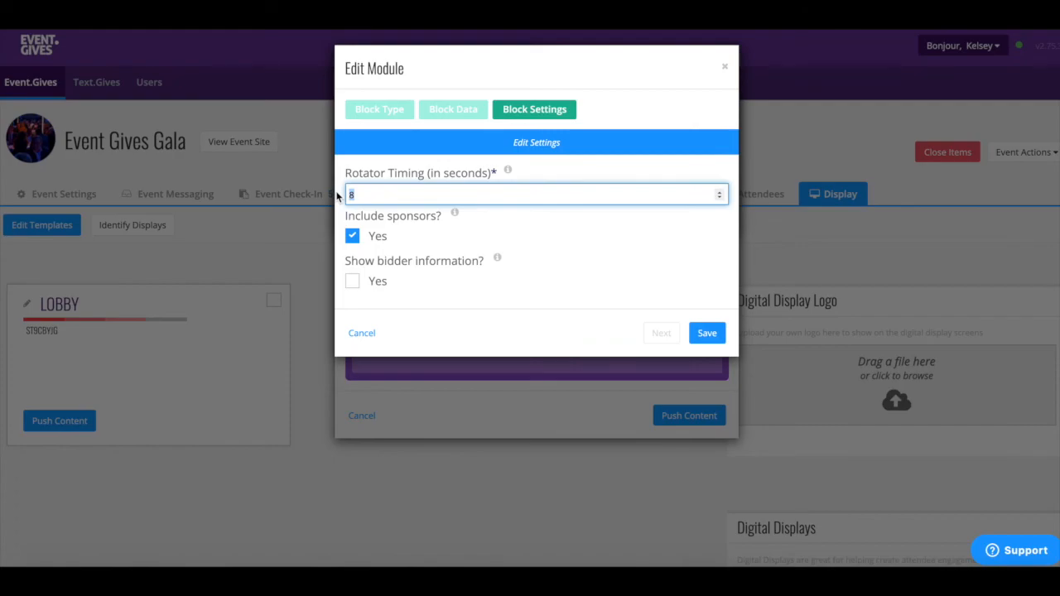
text(30)
click(706, 333)
click(697, 421)
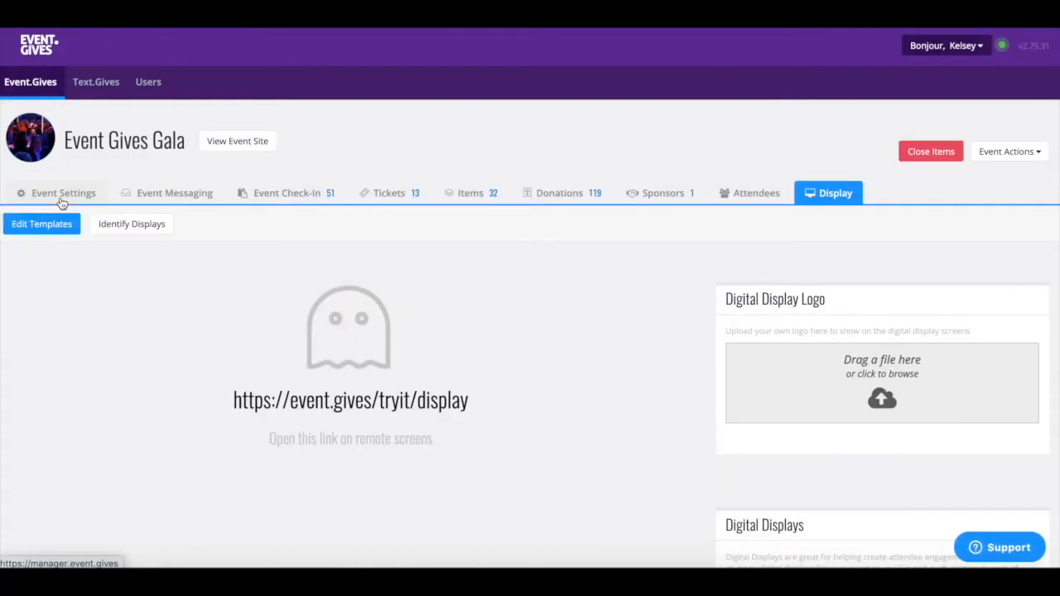
click(61, 199)
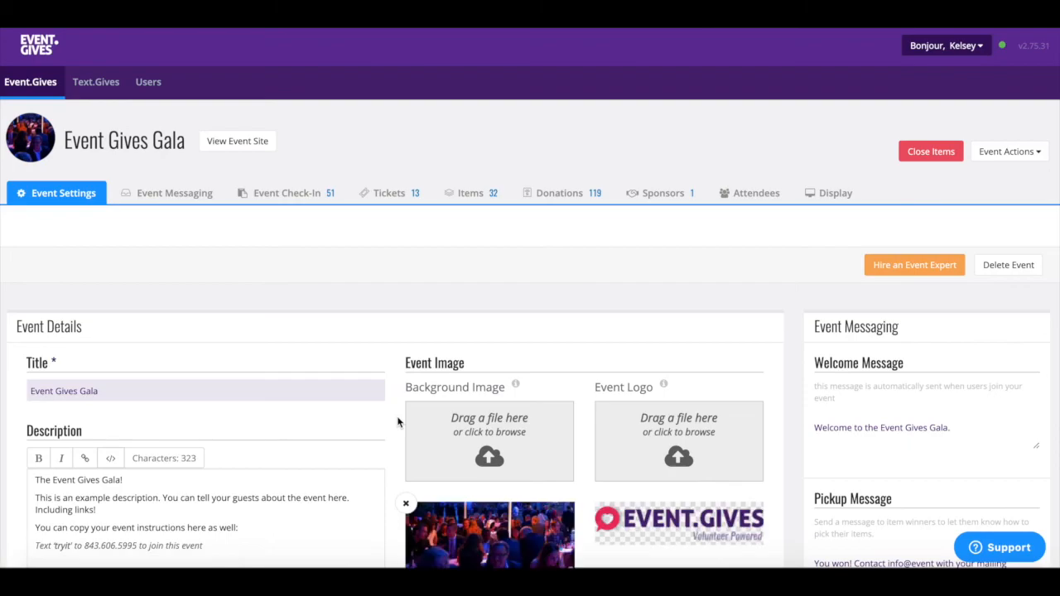
scroll(398, 422, down, 2)
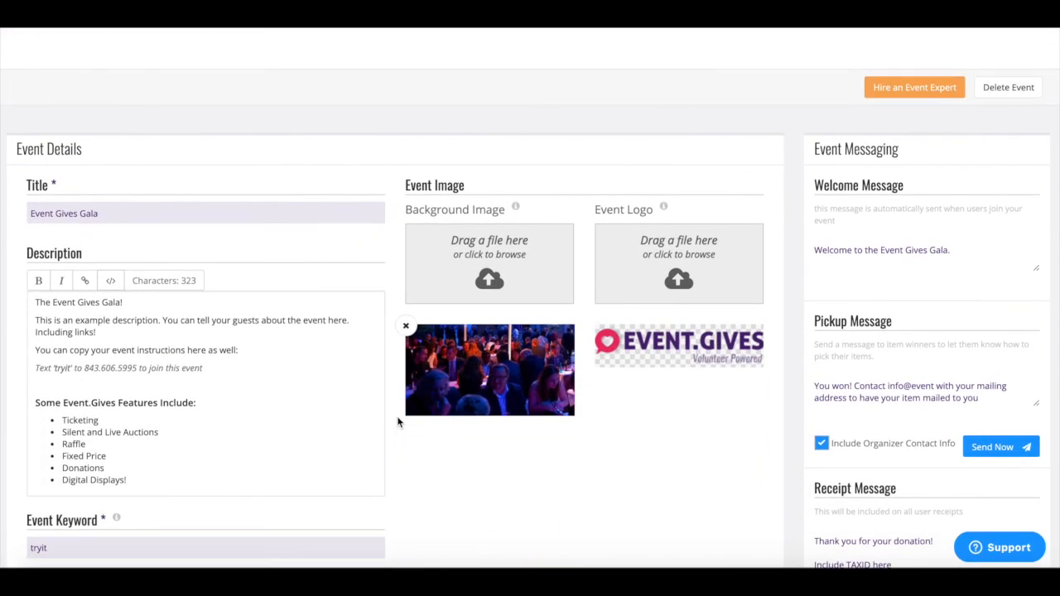
scroll(397, 422, down, 4)
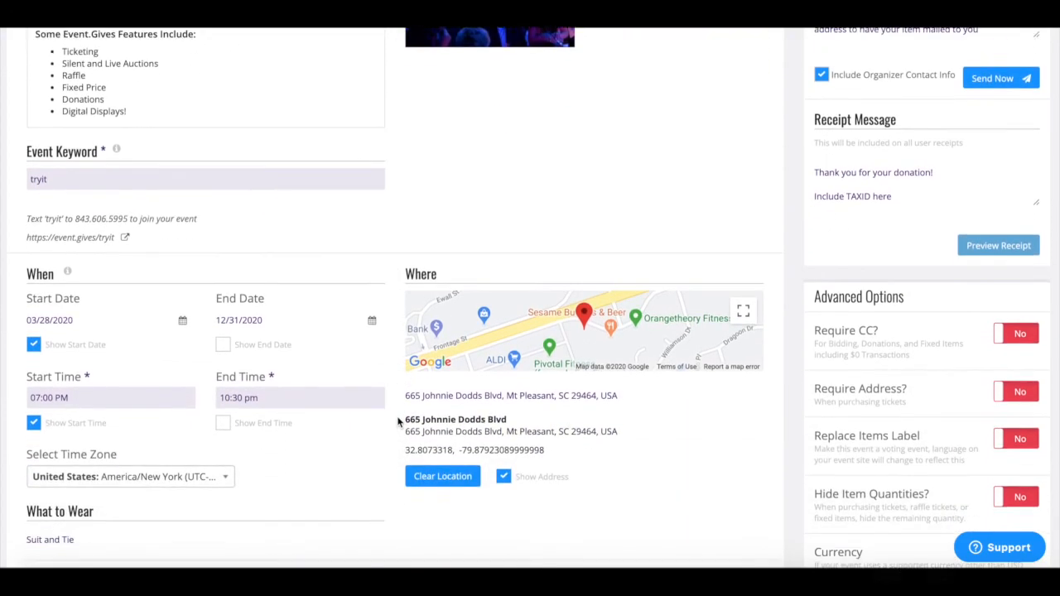
scroll(397, 422, down, 4)
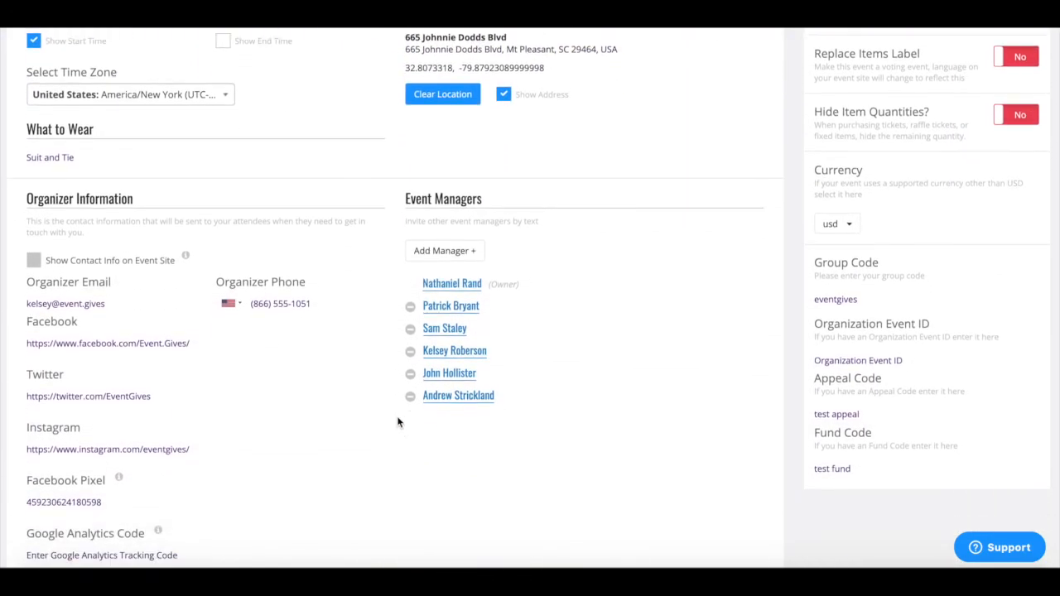
click(468, 259)
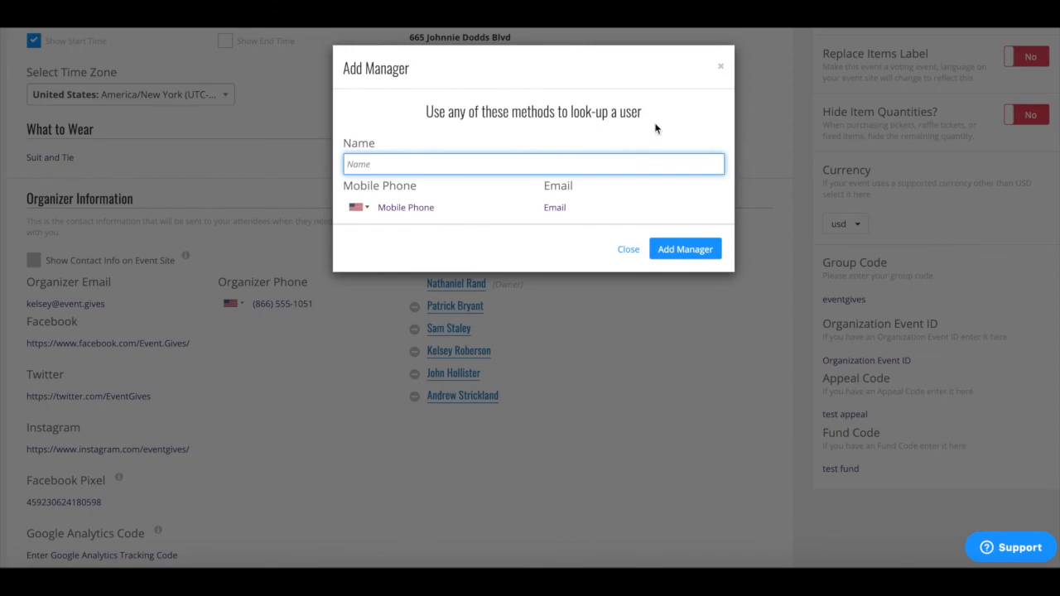
click(722, 72)
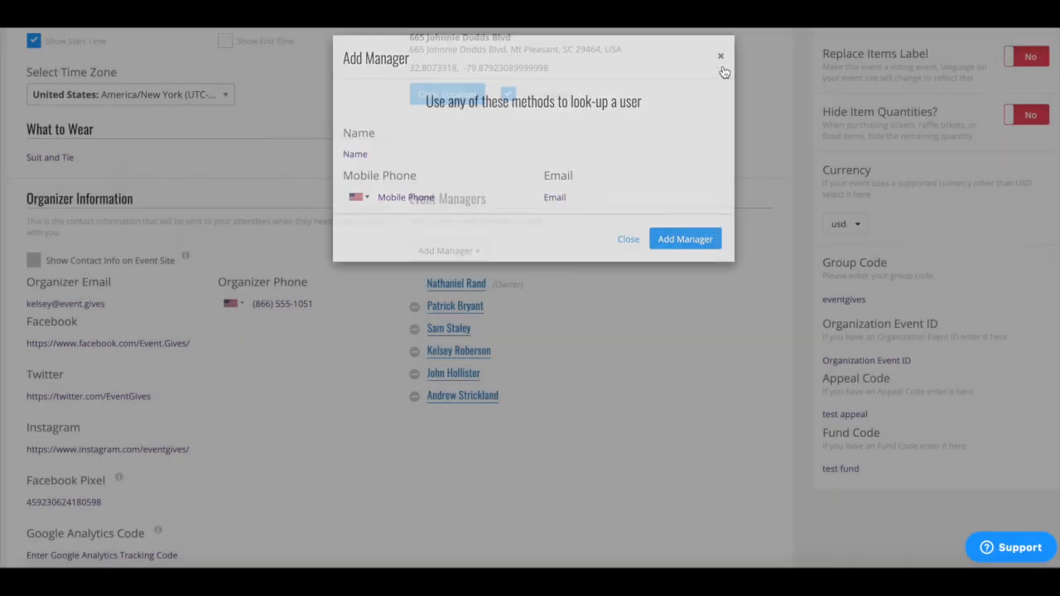
scroll(751, 100, up, 5)
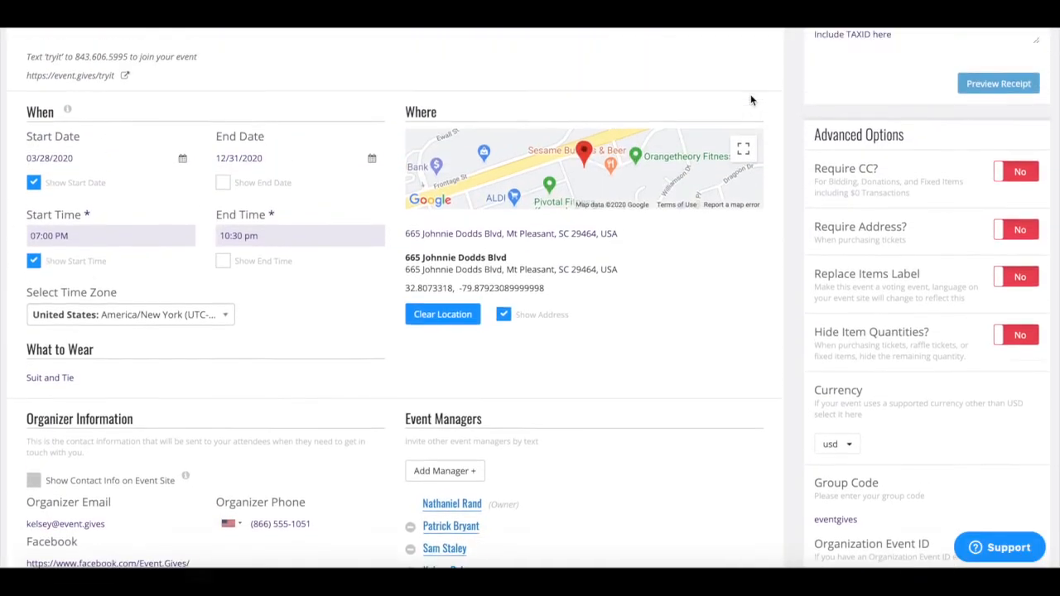
scroll(752, 100, up, 3)
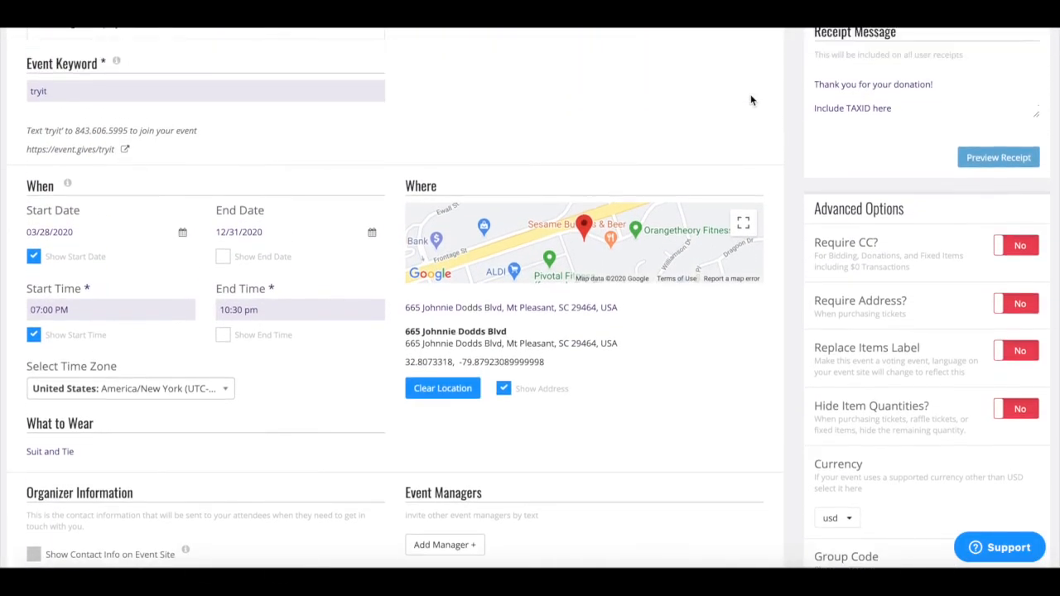
scroll(751, 100, down, 2)
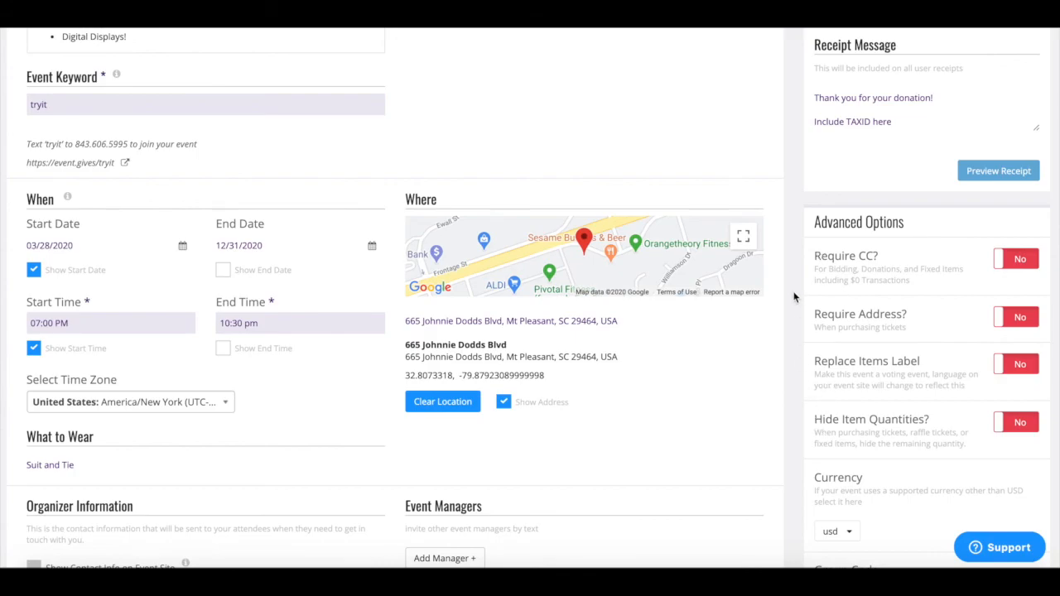
scroll(794, 297, up, 5)
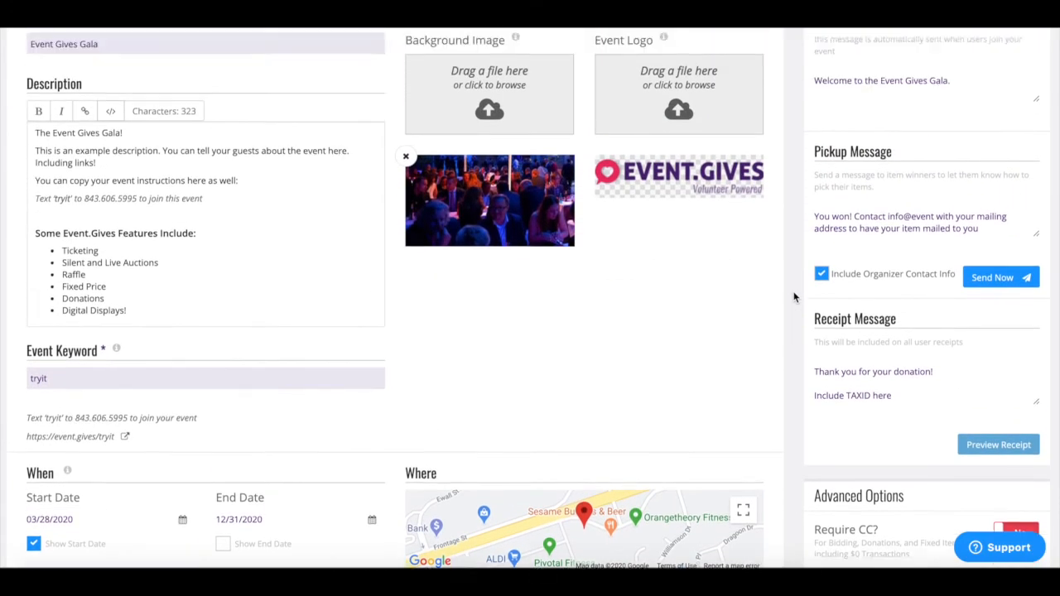
scroll(793, 296, up, 3)
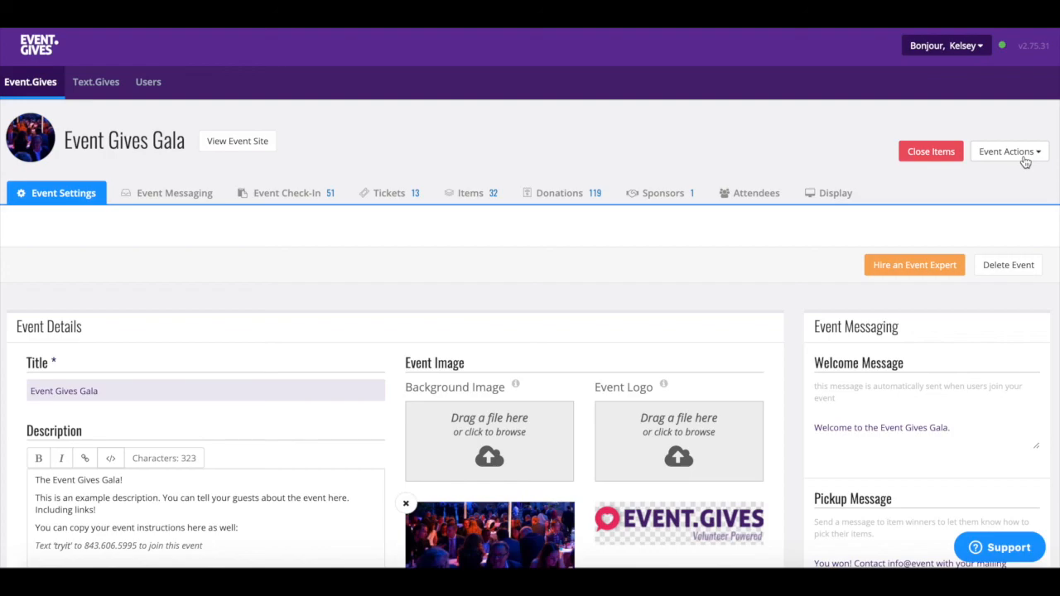
Step: Open the Event Actions list and launch the Support contact form
click(1025, 161)
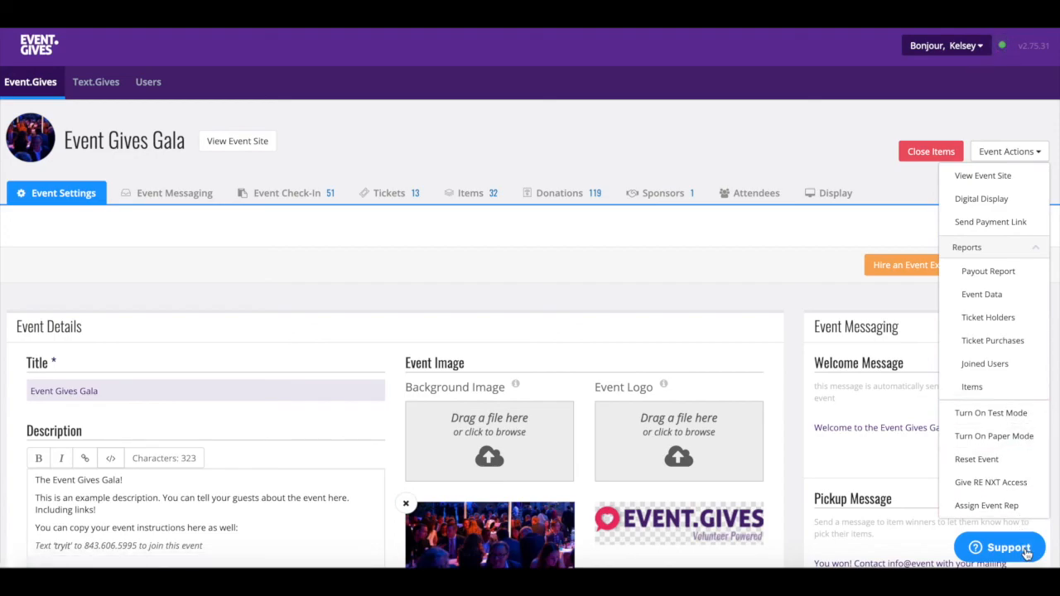
click(998, 550)
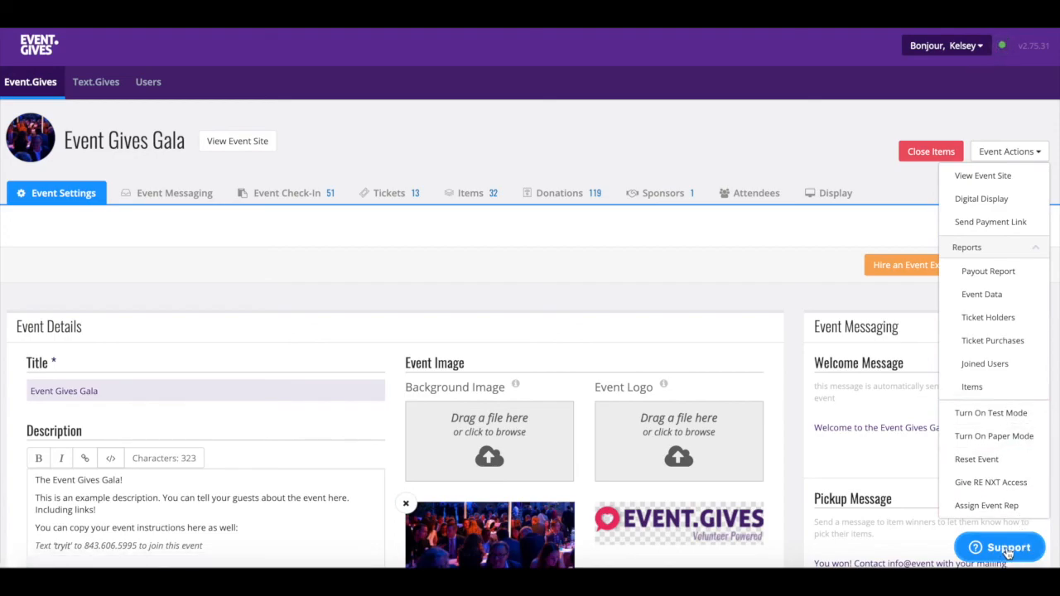